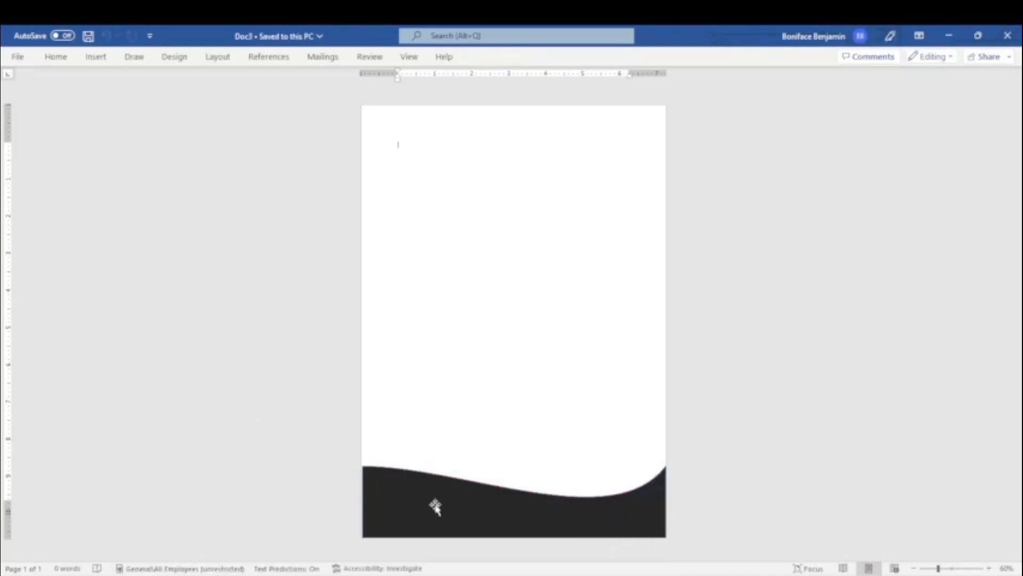
Step: Duplicate the black wave and stack the copy over the original at the page bottom
{"action": "left_click", "coordinate": [435, 506]}
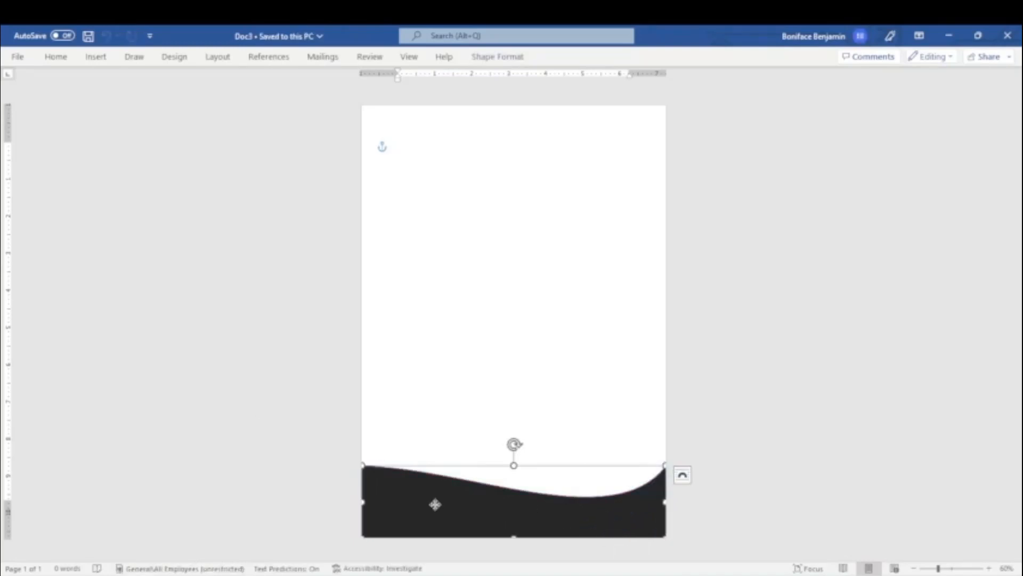
{"action": "right_click", "coordinate": [435, 505]}
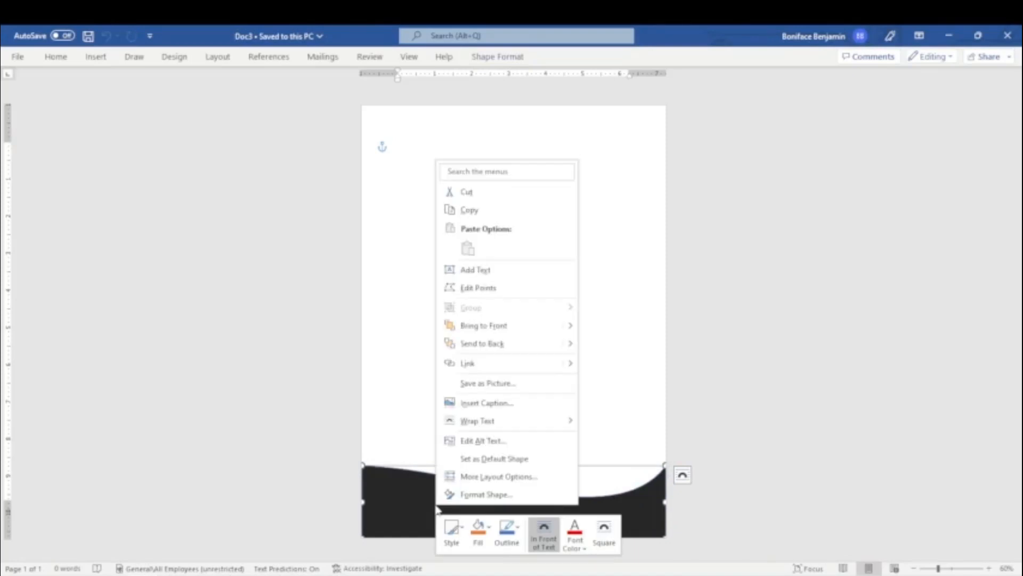
{"action": "left_click", "coordinate": [474, 209]}
{"action": "key", "text": "ctrl+v"}
{"action": "left_click_drag", "start_coordinate": [515, 204], "coordinate": [481, 535]}
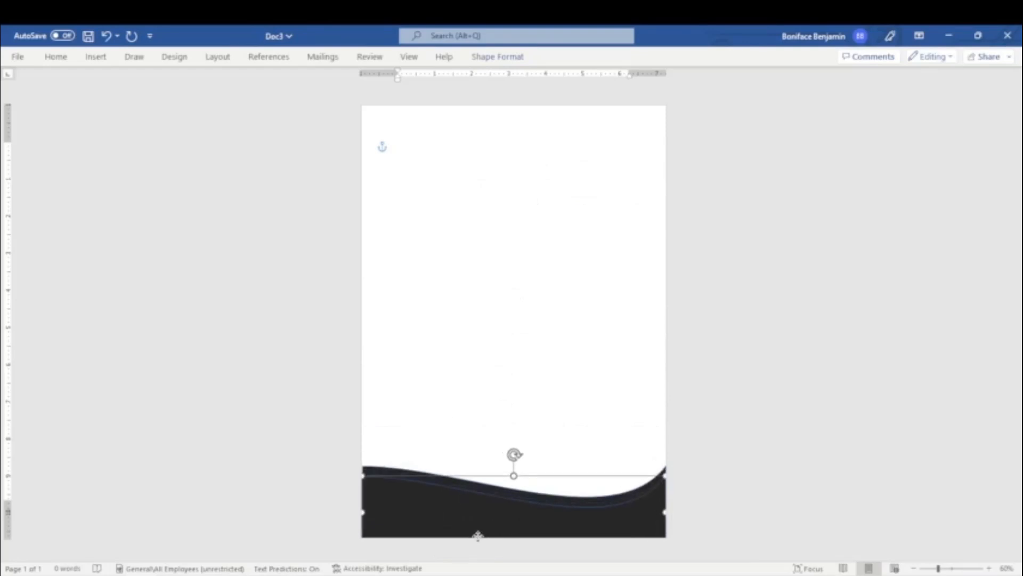
{"action": "left_click", "coordinate": [381, 469]}
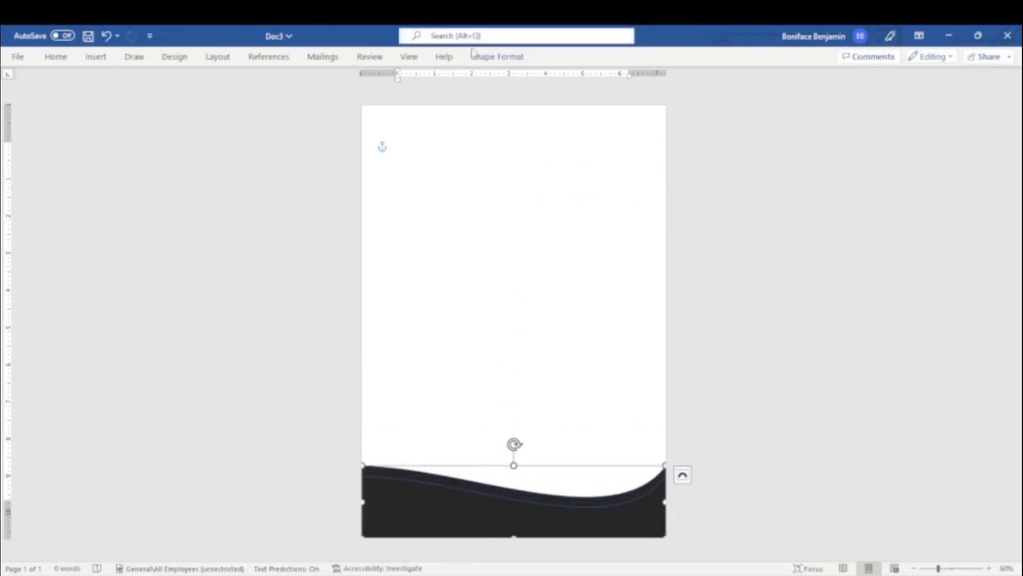
{"action": "left_click", "coordinate": [490, 57]}
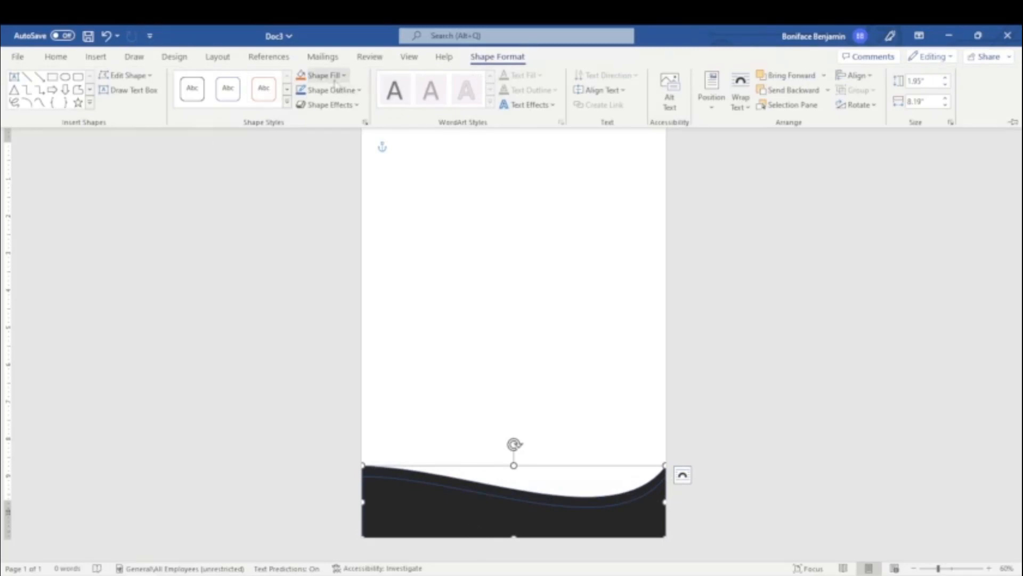
Step: Fill the back wave orange and remove its outline
{"action": "left_click", "coordinate": [320, 75]}
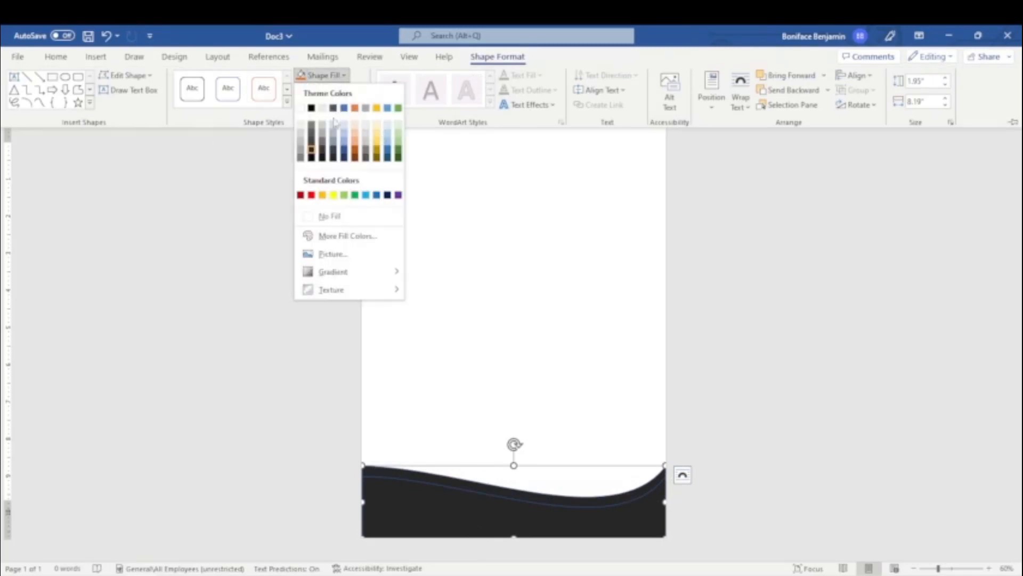
{"action": "left_click", "coordinate": [323, 195]}
{"action": "left_click", "coordinate": [330, 91]}
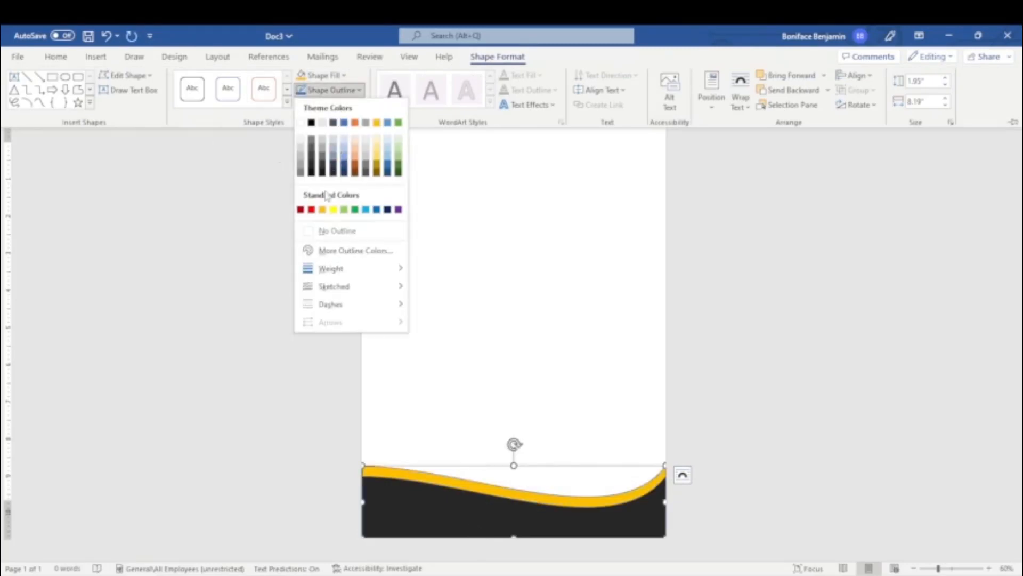
{"action": "left_click", "coordinate": [337, 230]}
{"action": "left_click", "coordinate": [392, 501]}
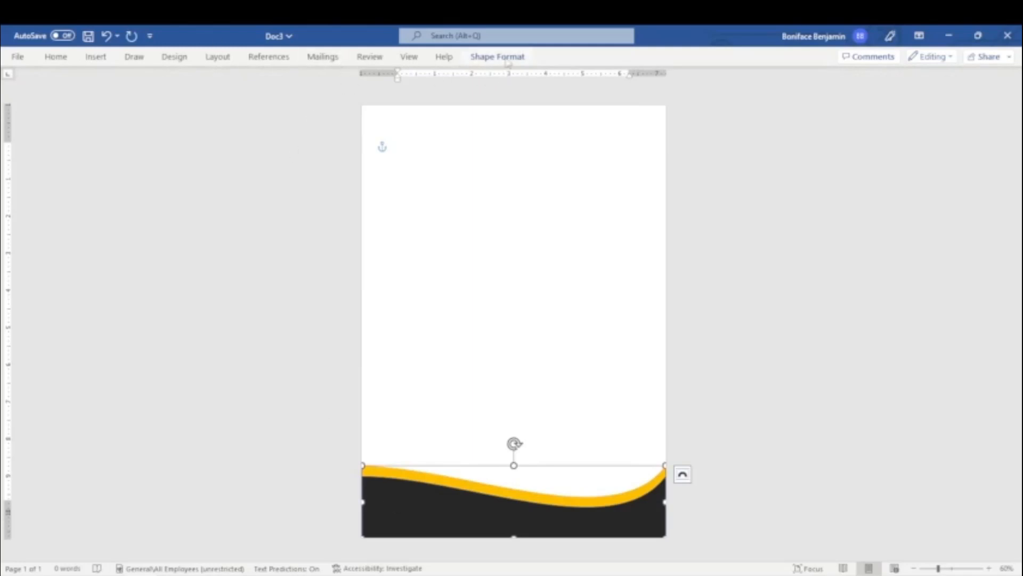
Step: Remove the remaining outlines from the wave shapes so the gold band shows cleanly
{"action": "left_click", "coordinate": [508, 57]}
{"action": "left_click", "coordinate": [331, 90]}
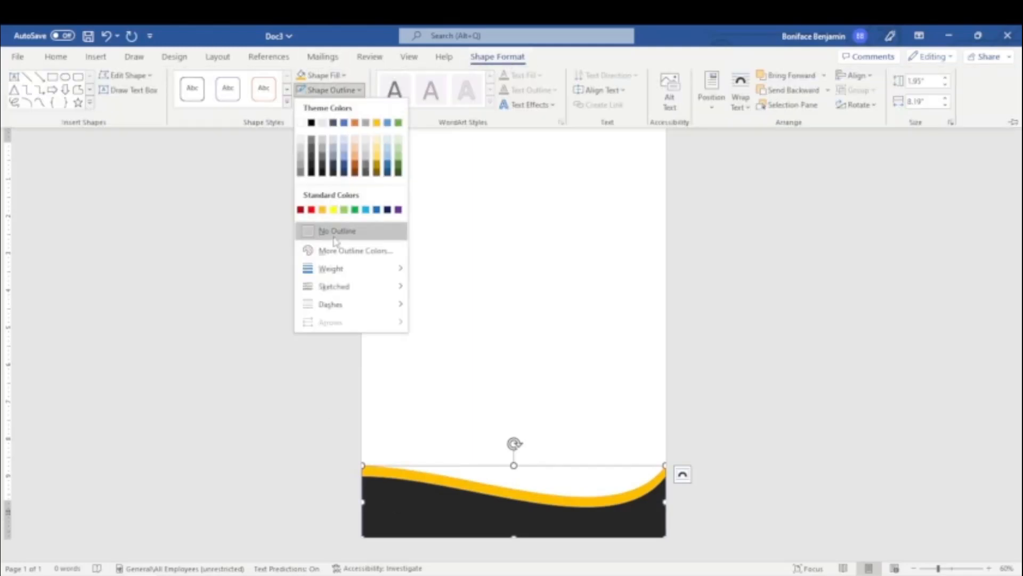
{"action": "left_click", "coordinate": [334, 234]}
{"action": "left_click", "coordinate": [630, 427]}
{"action": "left_click", "coordinate": [632, 515]}
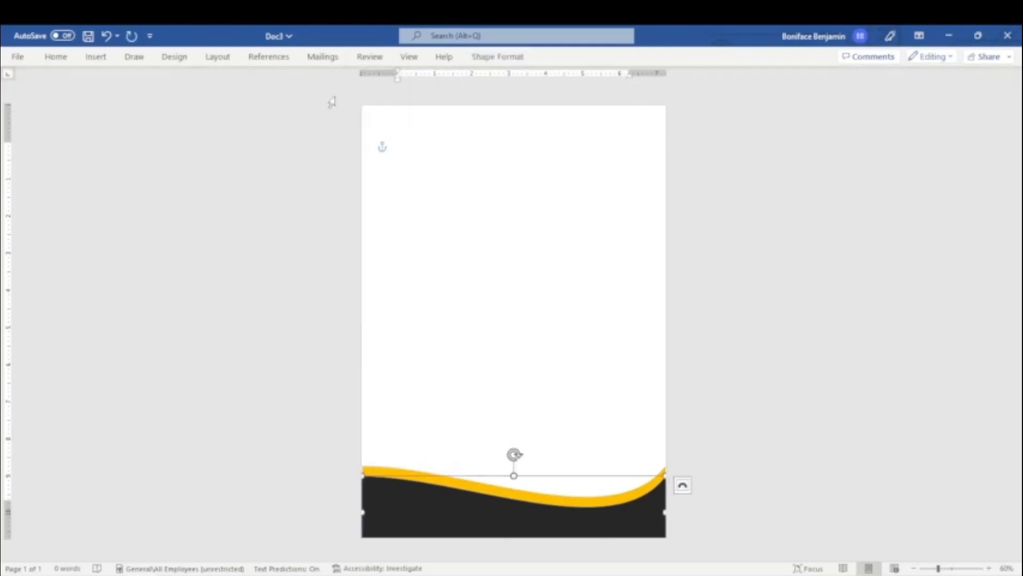
{"action": "left_click", "coordinate": [497, 56]}
{"action": "left_click", "coordinate": [330, 90]}
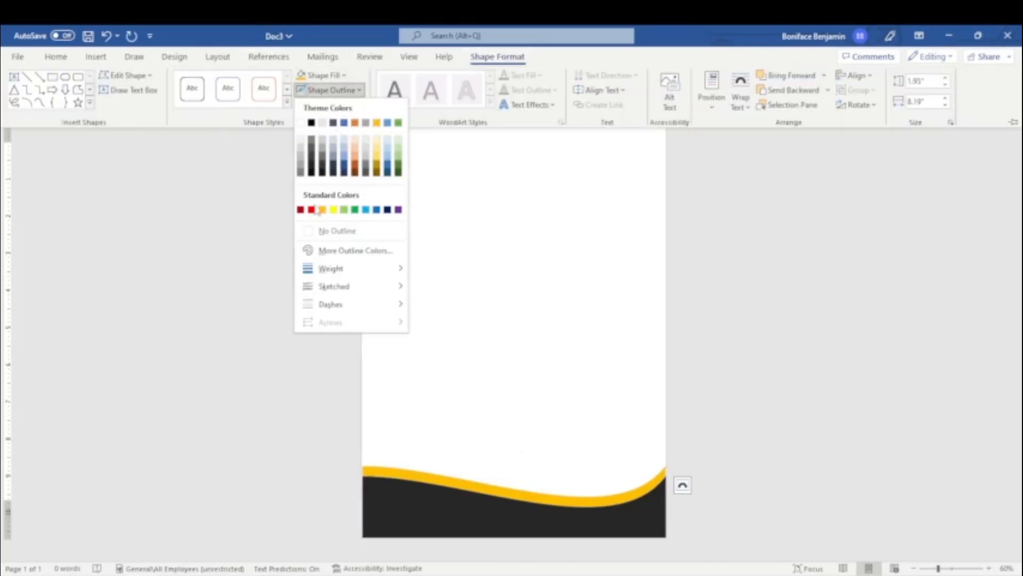
{"action": "left_click", "coordinate": [374, 231]}
{"action": "left_click", "coordinate": [371, 470]}
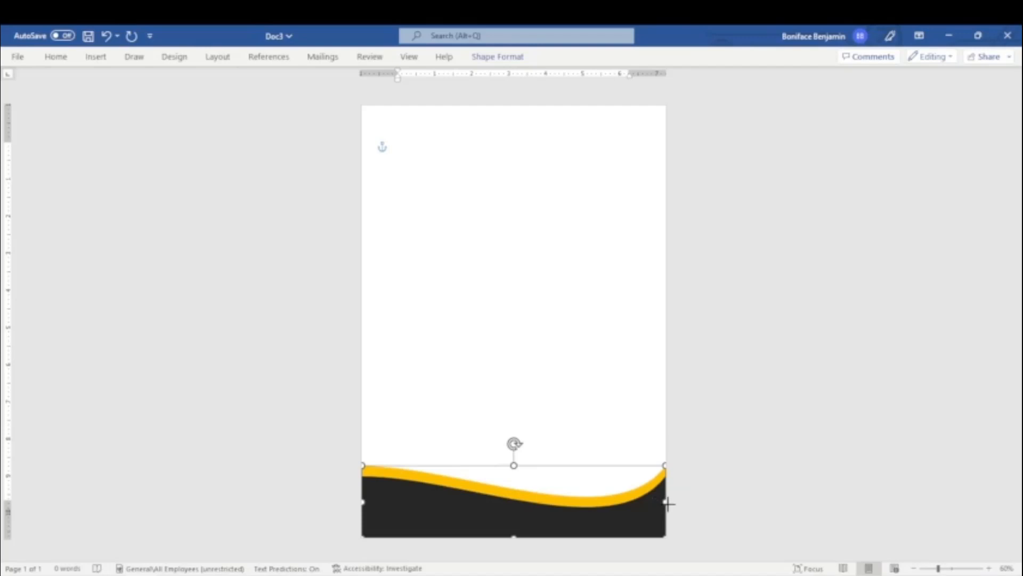
{"action": "left_click", "coordinate": [734, 489]}
Step: Stretch the black wave to the right page edge and widen the yellow wave slightly left
{"action": "scroll", "coordinate": [740, 511], "scroll_direction": "up", "scroll_amount": 2}
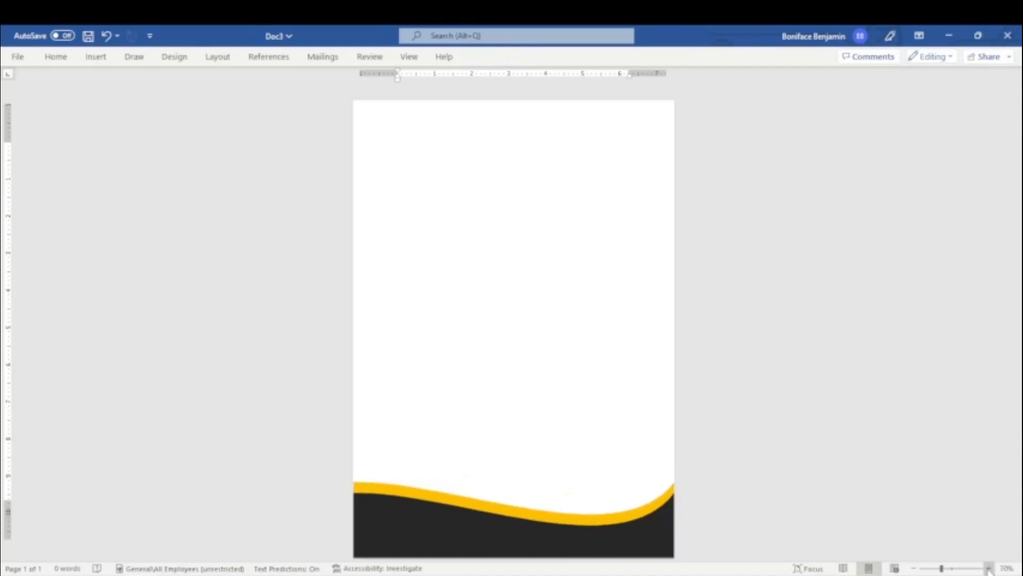
{"action": "left_click", "coordinate": [741, 478]}
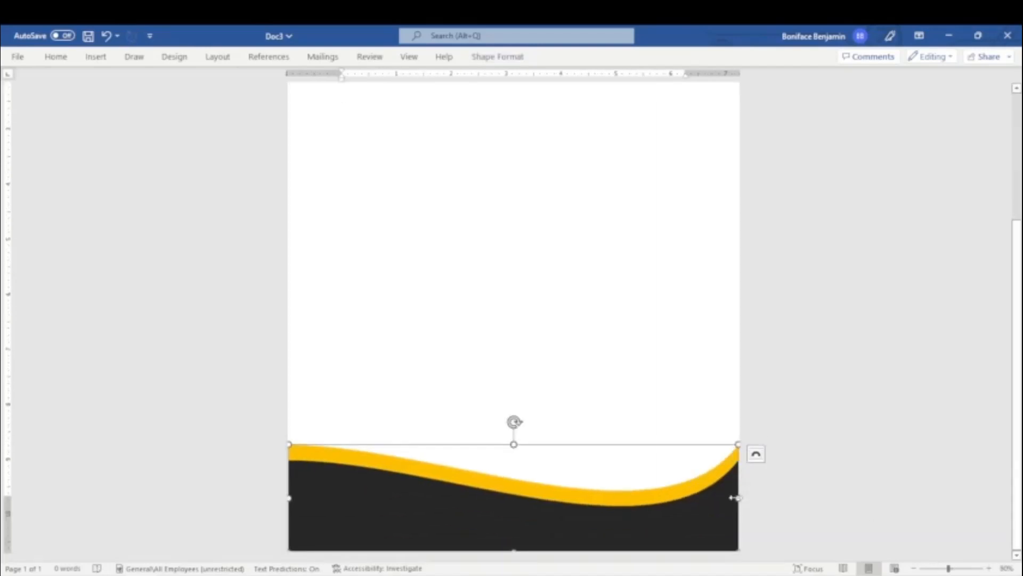
{"action": "left_click", "coordinate": [651, 530]}
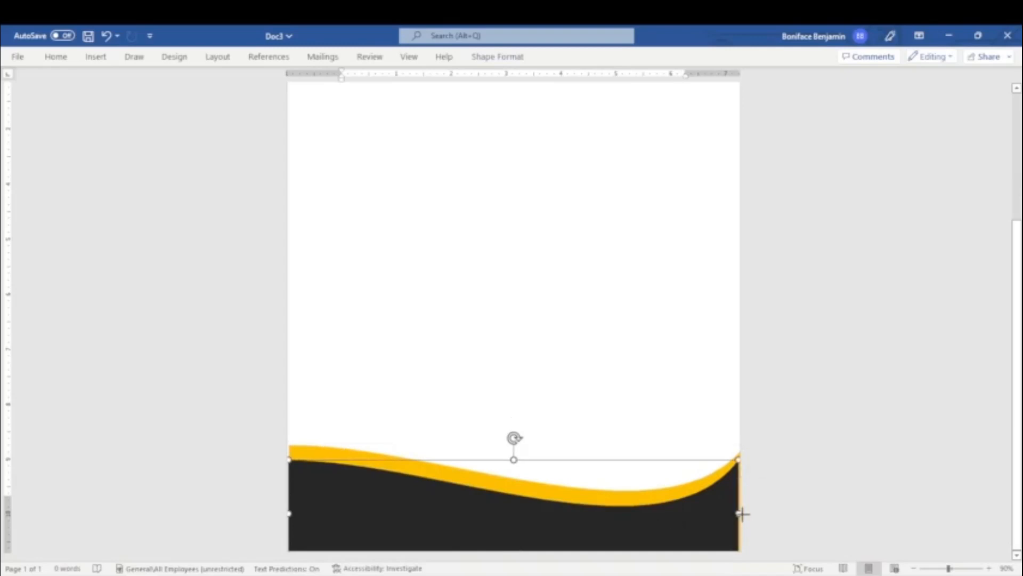
{"action": "left_click_drag", "start_coordinate": [739, 513], "coordinate": [744, 514]}
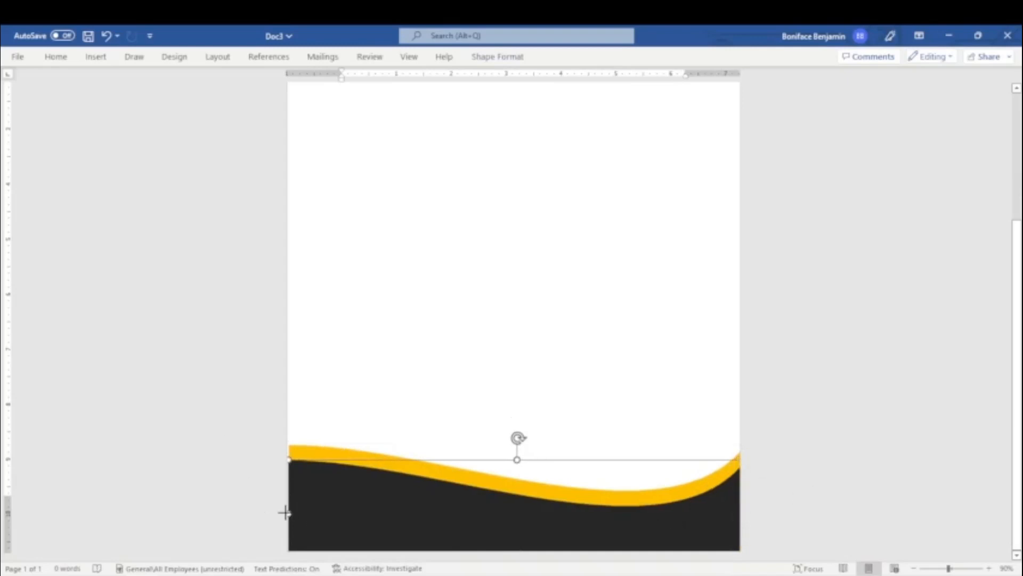
{"action": "left_click", "coordinate": [295, 496]}
{"action": "left_click_drag", "start_coordinate": [286, 499], "coordinate": [283, 498]}
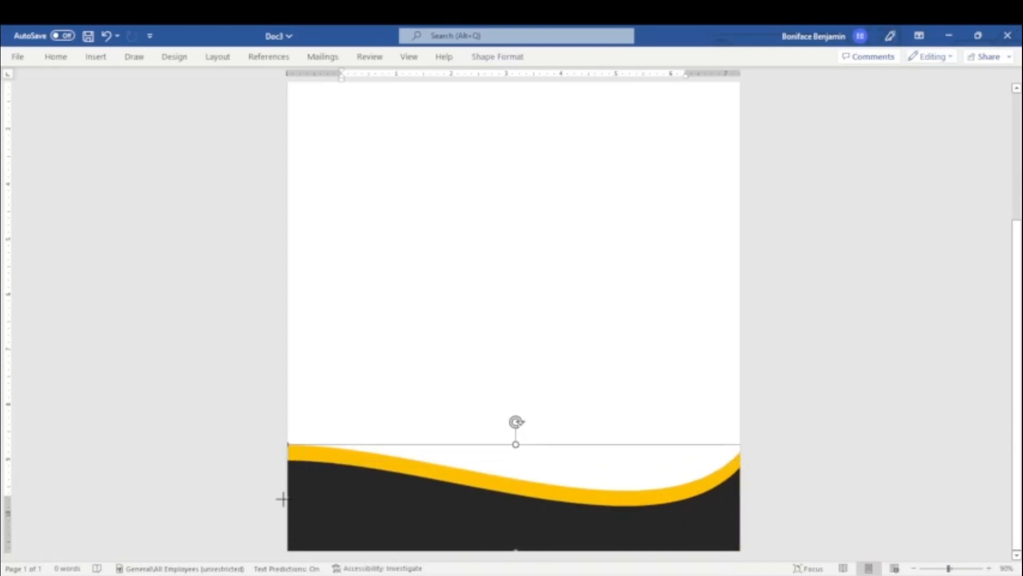
{"action": "left_click", "coordinate": [865, 455]}
{"action": "left_click", "coordinate": [914, 569]}
{"action": "left_click", "coordinate": [914, 569]}
{"action": "left_click", "coordinate": [914, 569]}
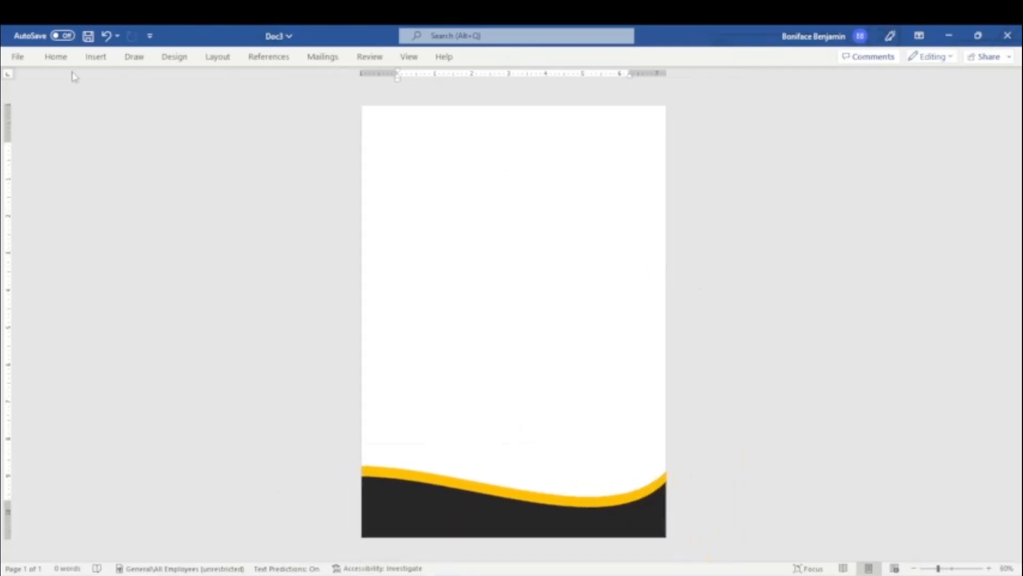
Step: Search the icon library for 'building' and insert a building icon
{"action": "left_click", "coordinate": [96, 57]}
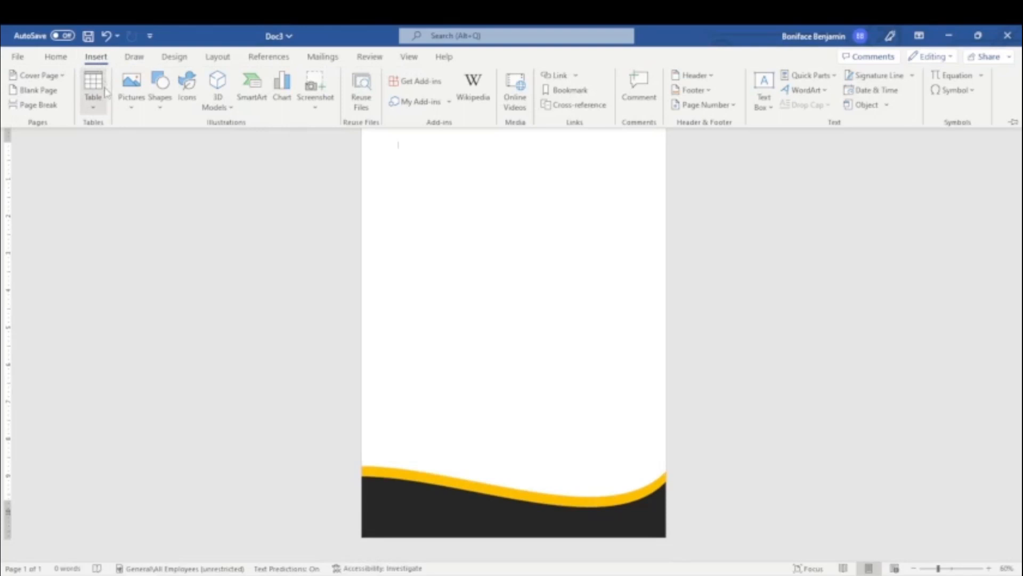
{"action": "left_click", "coordinate": [186, 95]}
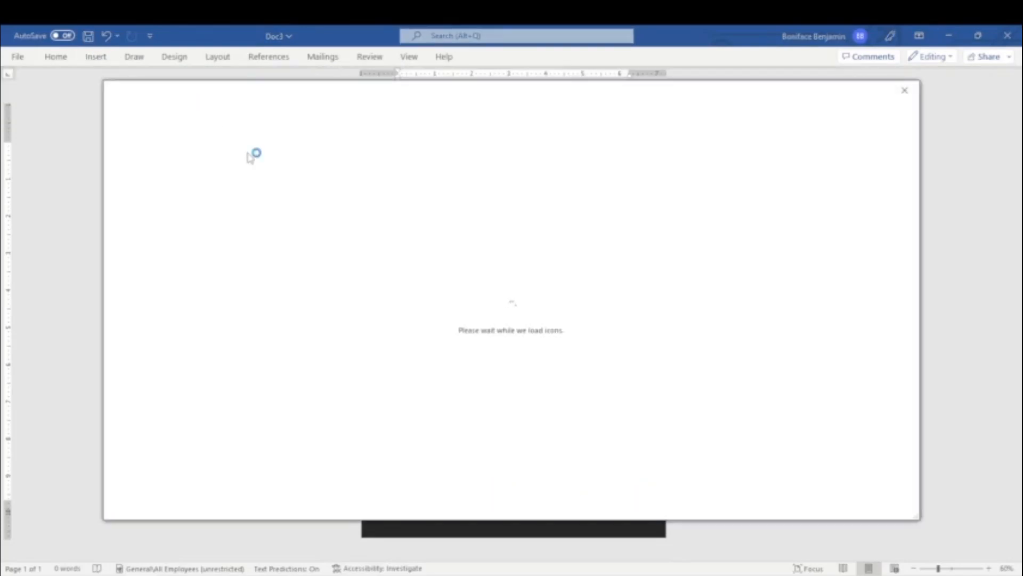
{"action": "type", "text": "h"}
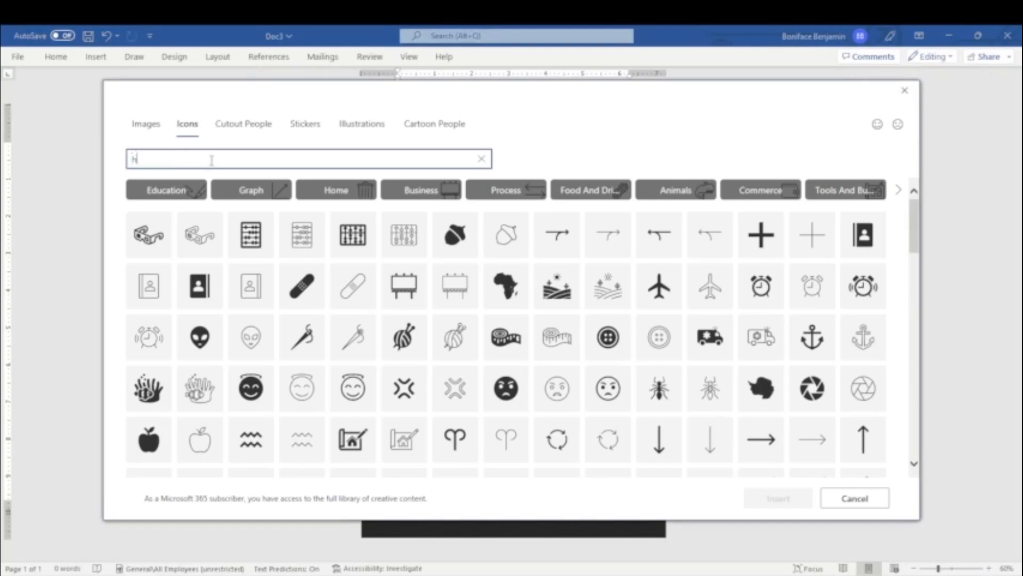
{"action": "type", "text": "ouse"}
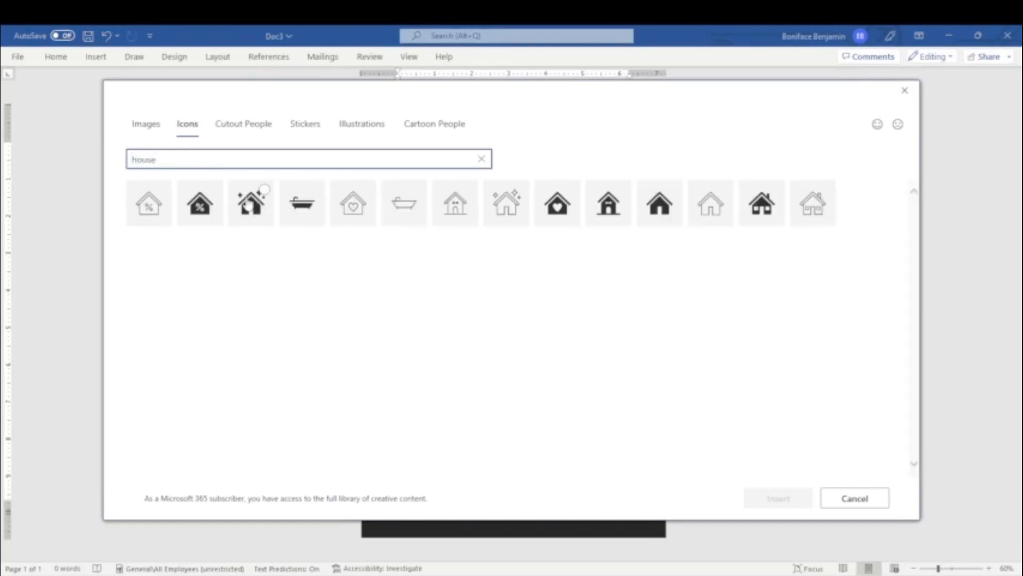
{"action": "left_click_drag", "start_coordinate": [155, 160], "coordinate": [144, 139]}
{"action": "type", "text": "com"}
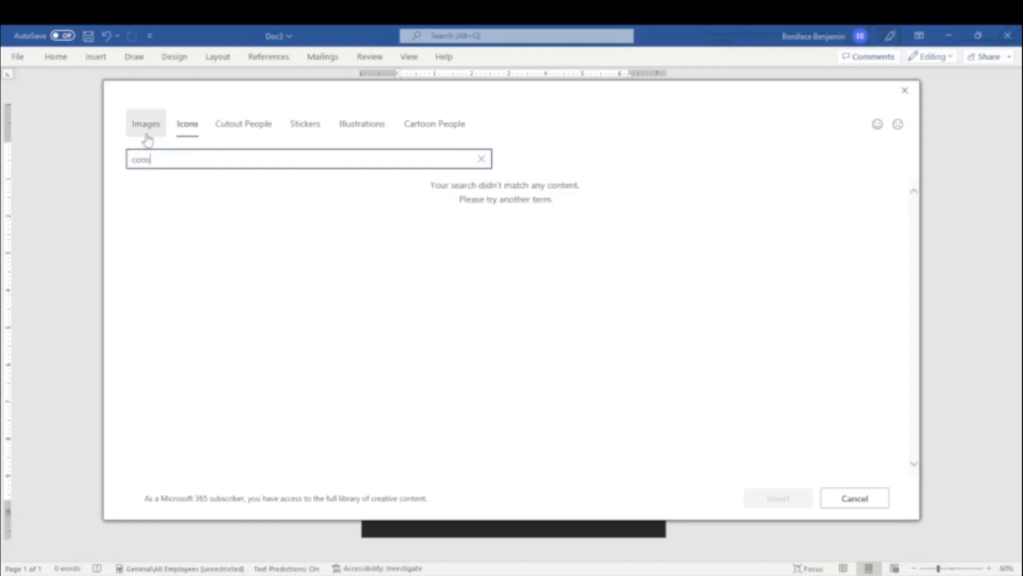
{"action": "type", "text": "str"}
{"action": "key", "text": "ctrl+a"}
{"action": "type", "text": "b"}
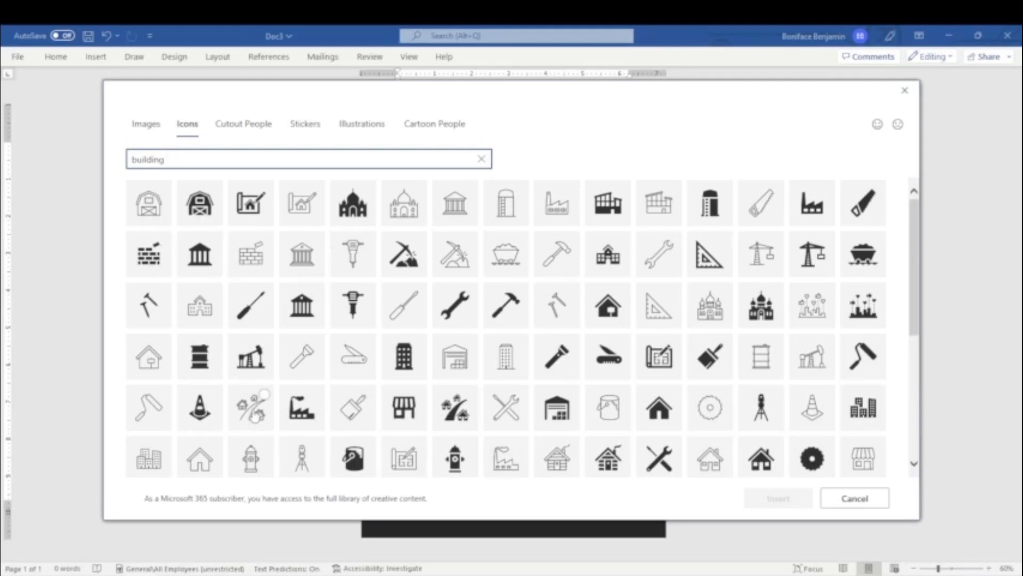
{"action": "left_click", "coordinate": [251, 410]}
{"action": "left_click", "coordinate": [797, 499]}
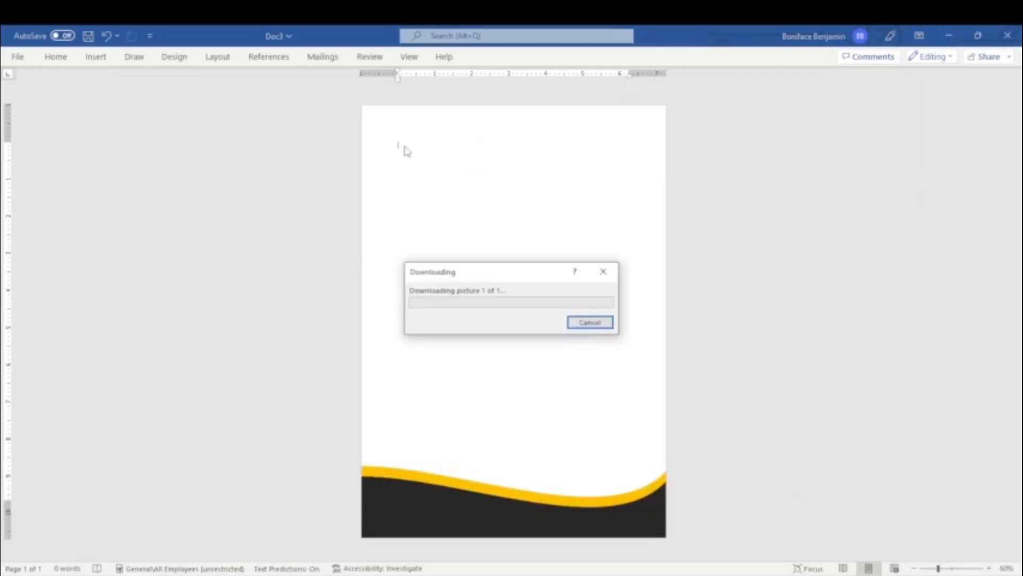
Step: Shrink the icon, set Square wrapping, place it top-left, and lower the wave to the page bottom
{"action": "left_click_drag", "start_coordinate": [436, 180], "coordinate": [432, 175]}
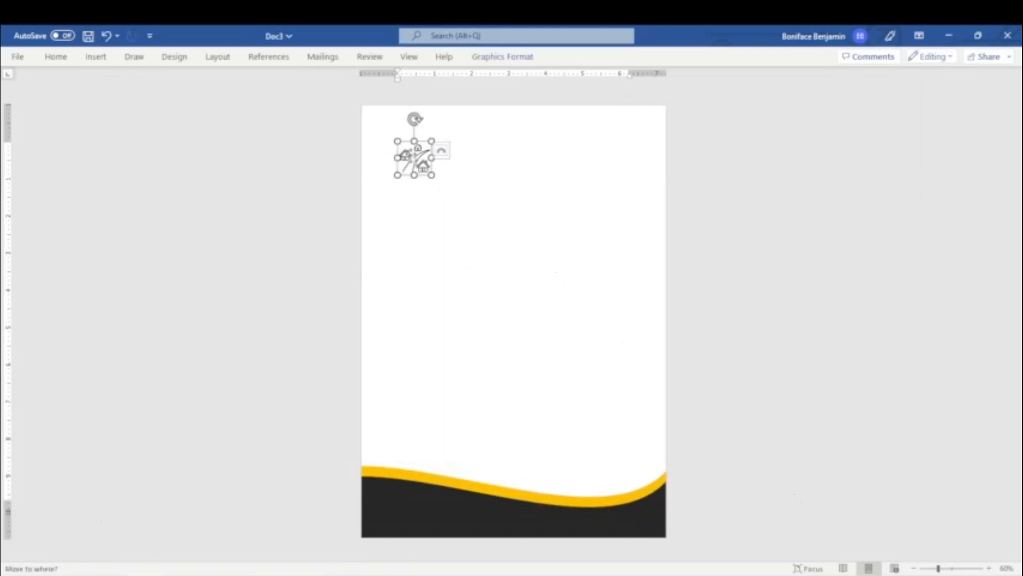
{"action": "right_click", "coordinate": [411, 151]}
{"action": "left_click", "coordinate": [449, 154]}
{"action": "left_click", "coordinate": [449, 153]}
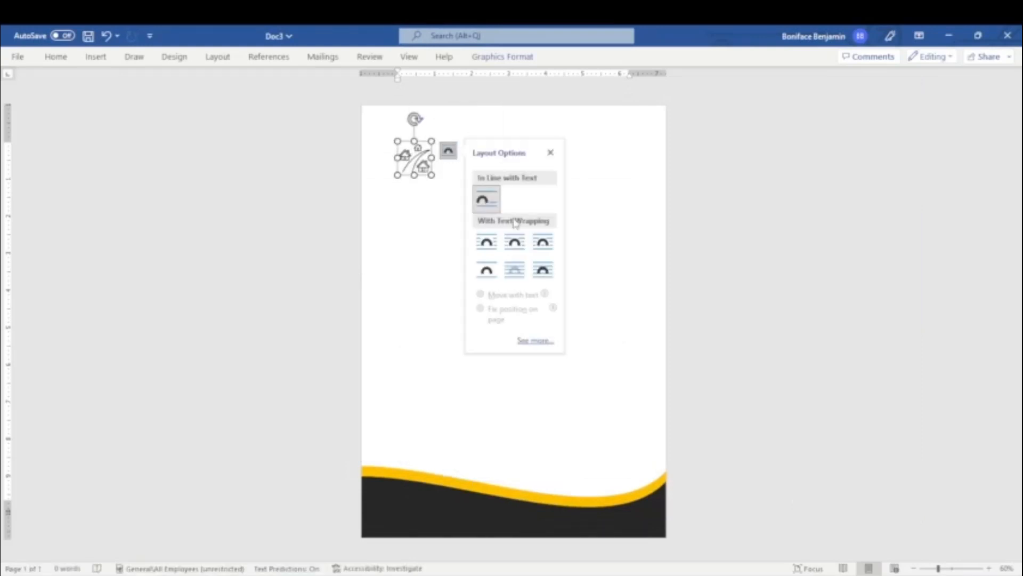
{"action": "left_click", "coordinate": [542, 243]}
{"action": "mouse_move", "coordinate": [412, 144]}
{"action": "left_mouse_down"}
{"action": "mouse_move", "coordinate": [418, 155]}
{"action": "mouse_move", "coordinate": [404, 141]}
{"action": "left_mouse_up"}
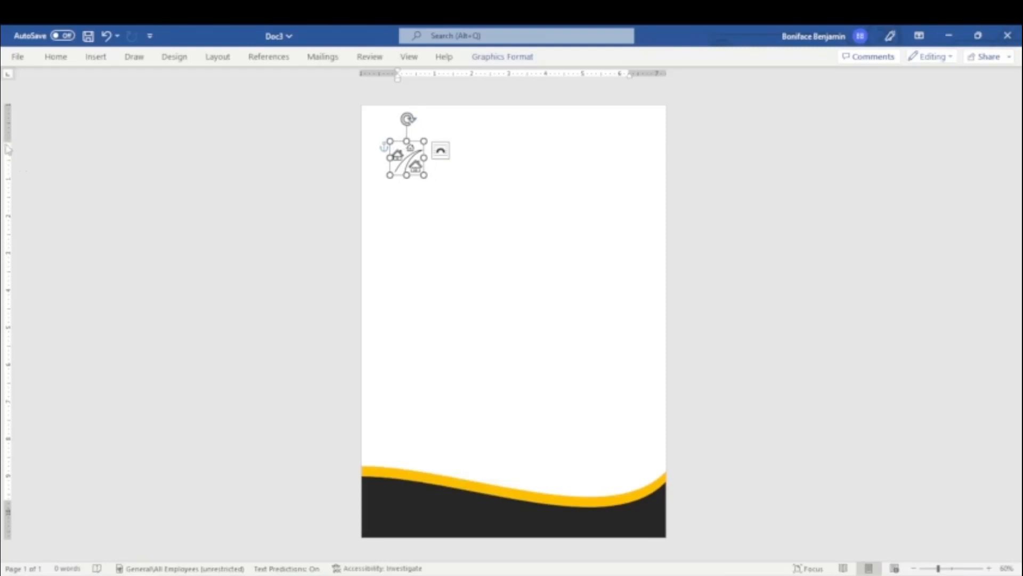
{"action": "left_click_drag", "start_coordinate": [8, 149], "coordinate": [8, 113]}
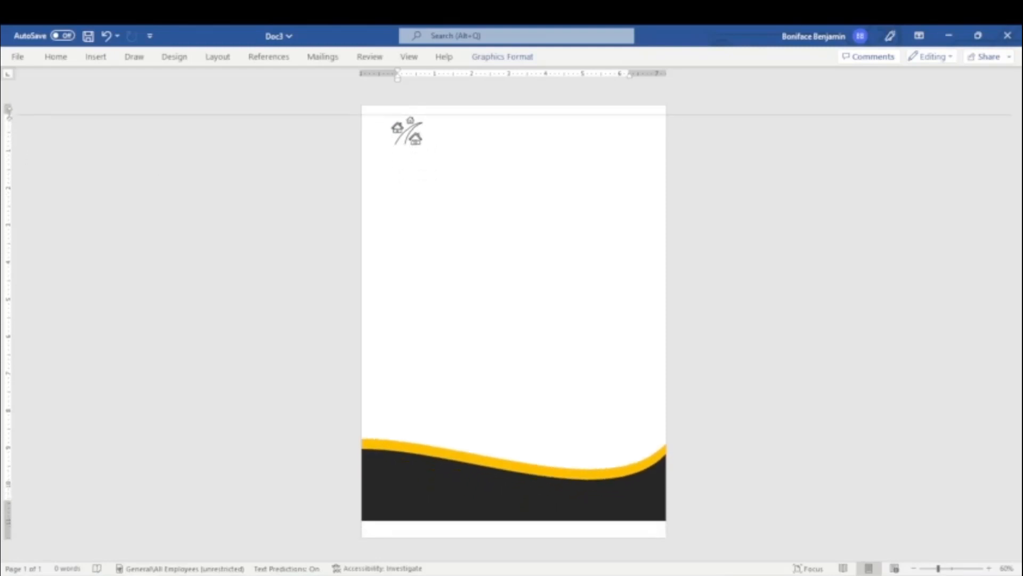
{"action": "left_click", "coordinate": [450, 486]}
{"action": "mouse_move", "coordinate": [468, 491]}
{"action": "left_mouse_down"}
{"action": "mouse_move", "coordinate": [466, 510]}
{"action": "mouse_move", "coordinate": [482, 462]}
{"action": "mouse_move", "coordinate": [479, 486]}
{"action": "left_mouse_up"}
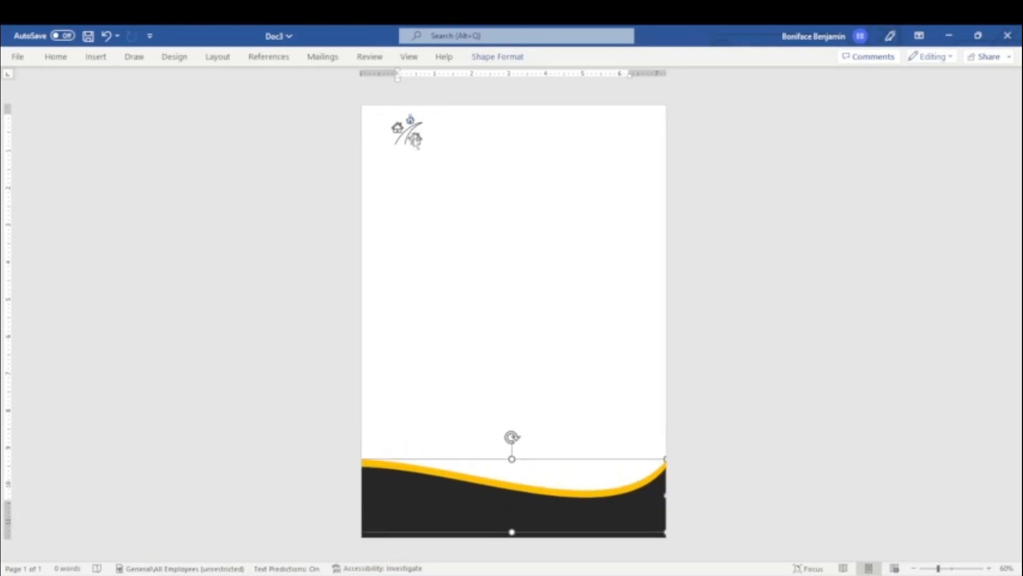
Step: Recolour the building icon with a gold fill
{"action": "left_click", "coordinate": [415, 140]}
{"action": "left_click", "coordinate": [501, 57]}
{"action": "left_click", "coordinate": [383, 75]}
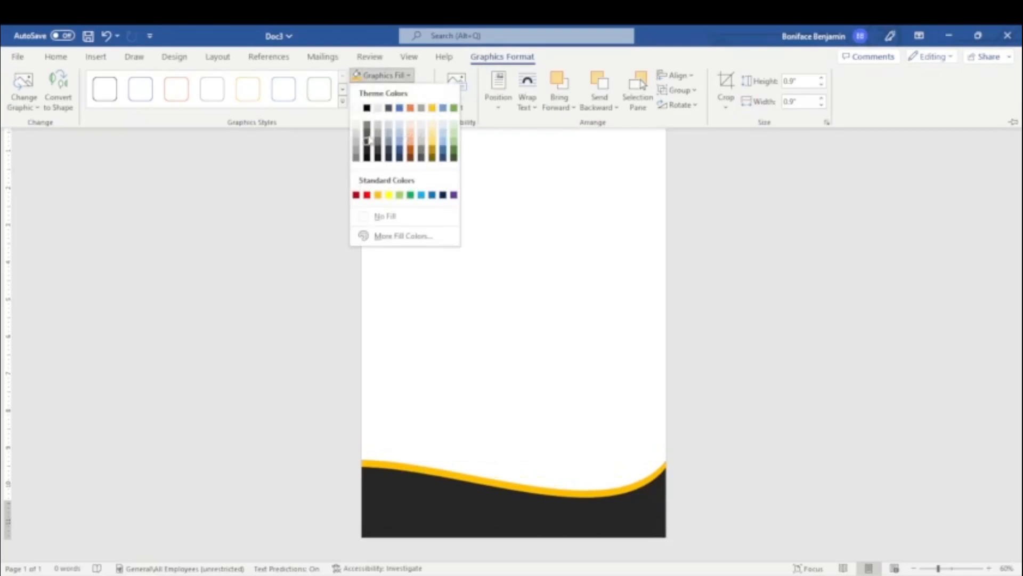
{"action": "left_click", "coordinate": [432, 108]}
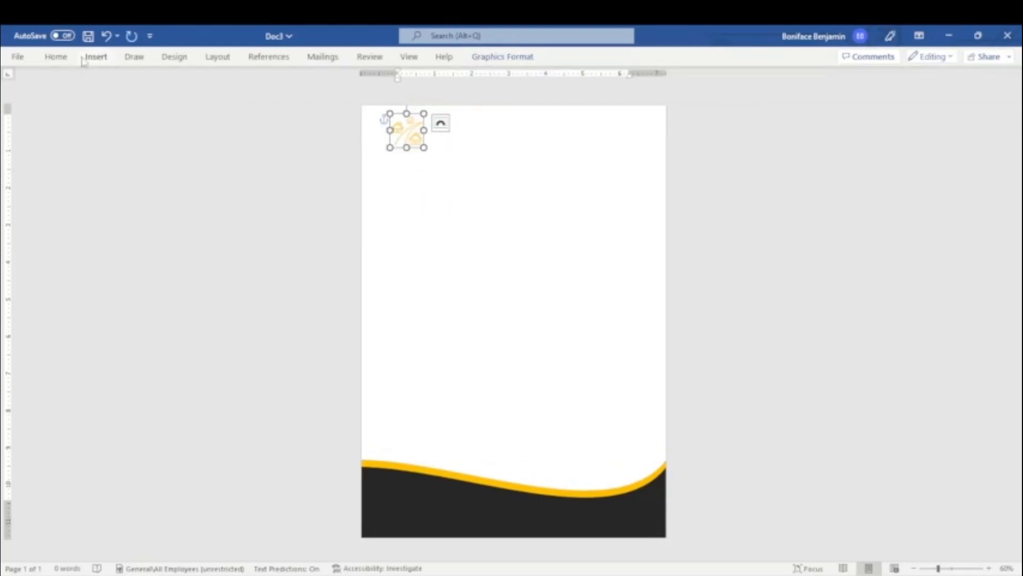
{"action": "left_click", "coordinate": [94, 57]}
Step: Draw a text box beside the logo and change its outline colour
{"action": "left_click", "coordinate": [764, 90]}
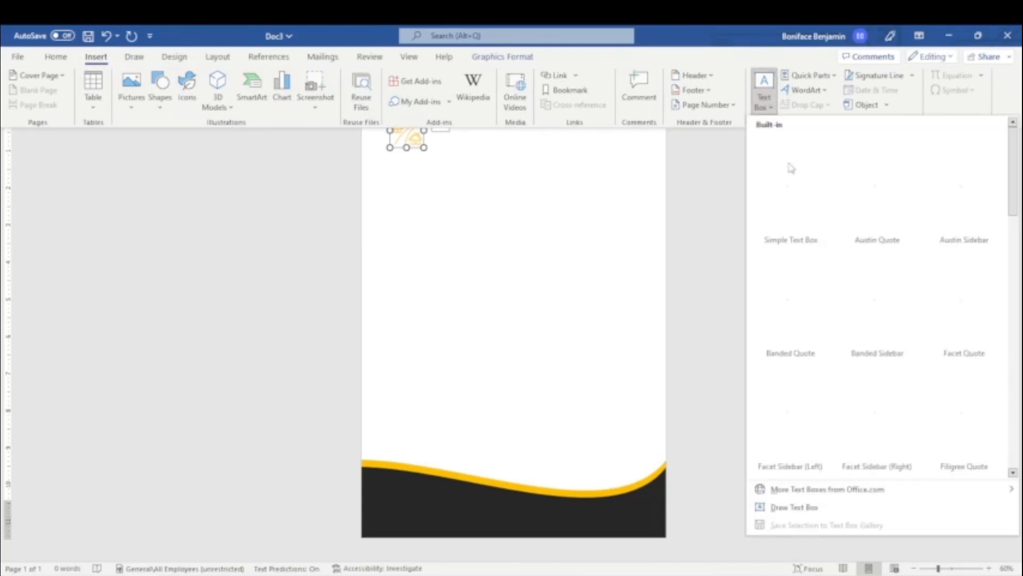
{"action": "left_click", "coordinate": [795, 508]}
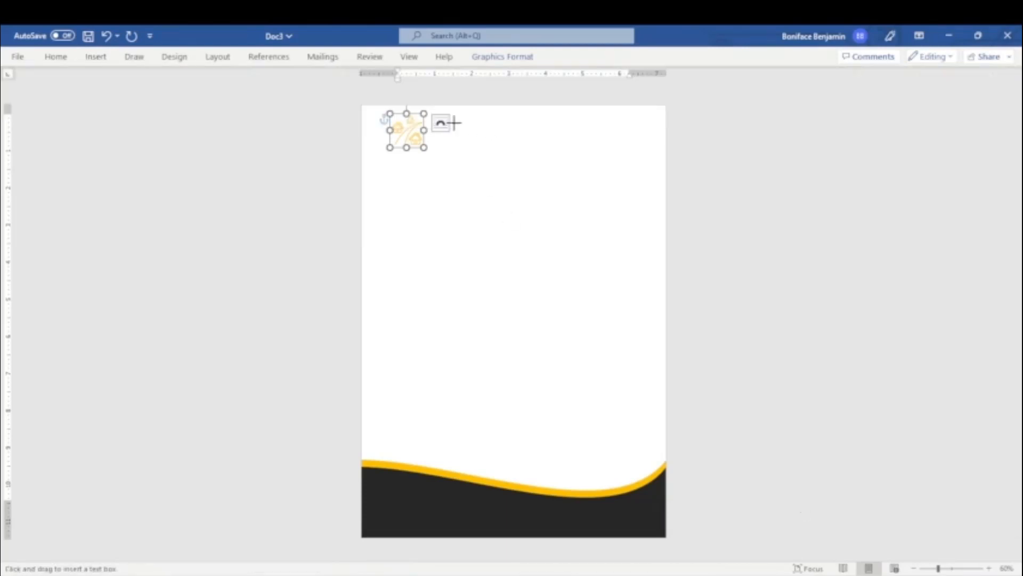
{"action": "left_click_drag", "start_coordinate": [472, 138], "coordinate": [509, 140]}
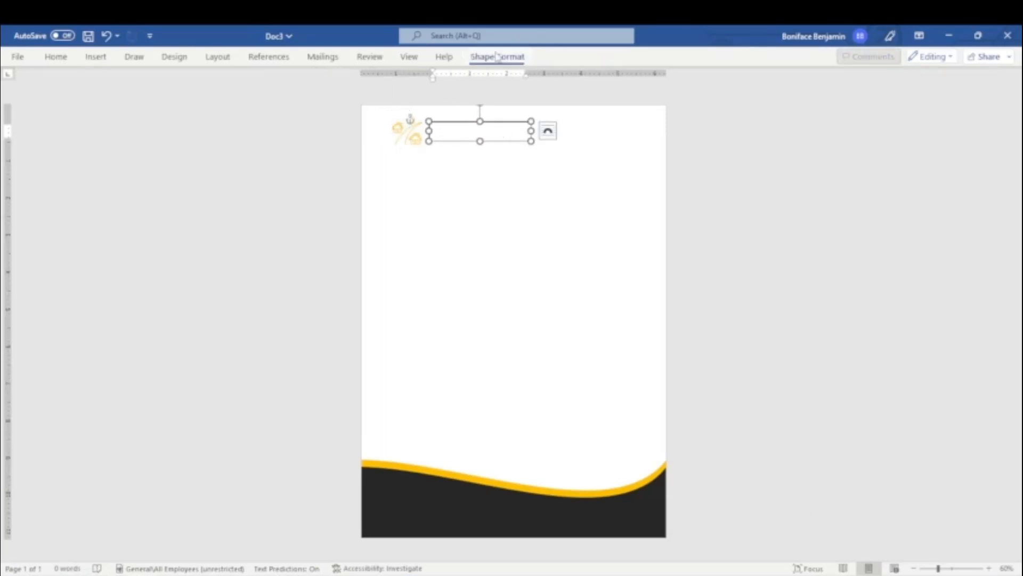
{"action": "left_click", "coordinate": [496, 56]}
{"action": "left_click", "coordinate": [322, 76]}
{"action": "left_click", "coordinate": [329, 90]}
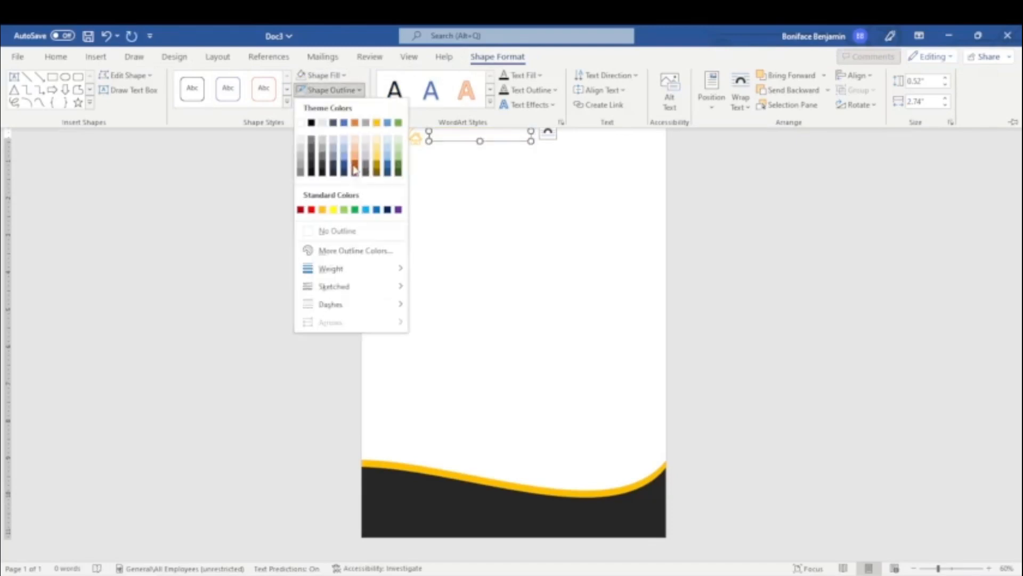
{"action": "left_click", "coordinate": [354, 169]}
Step: Type TWINBEE in the text box at 36 pt and narrow the box
{"action": "left_click", "coordinate": [502, 133]}
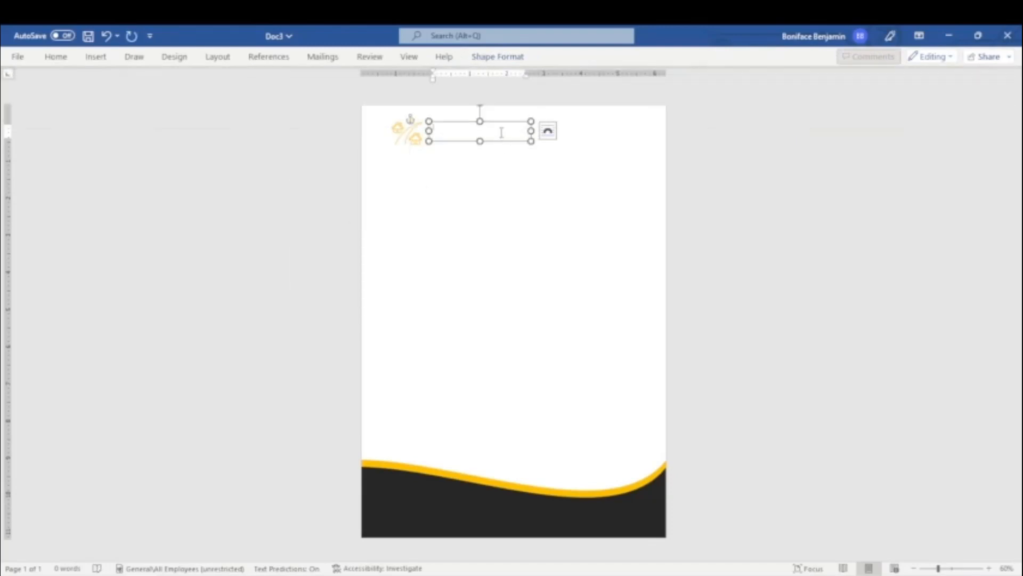
{"action": "type", "text": "TRIANGLE"}
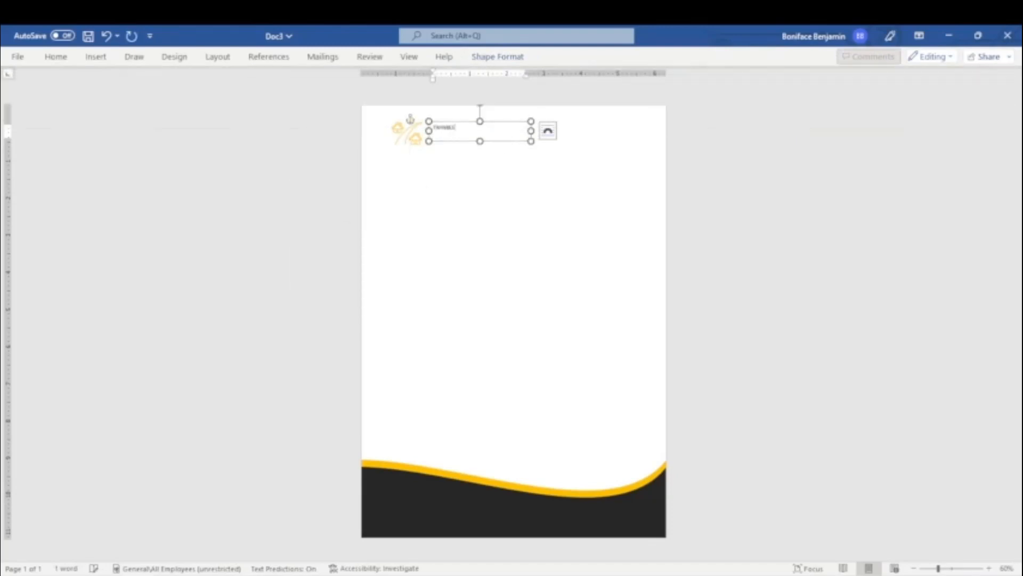
{"action": "key", "text": "ctrl+a"}
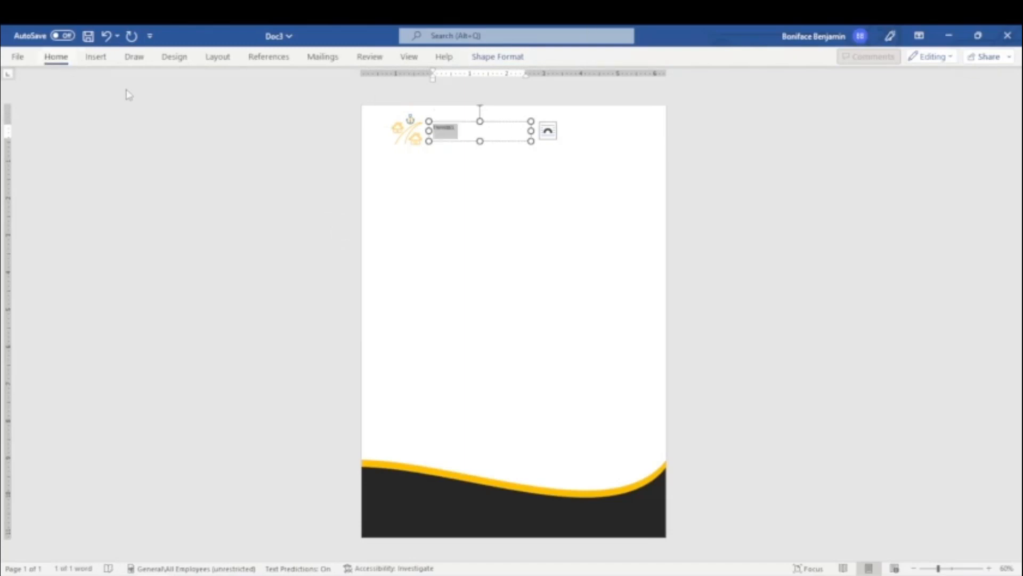
{"action": "left_click", "coordinate": [206, 81]}
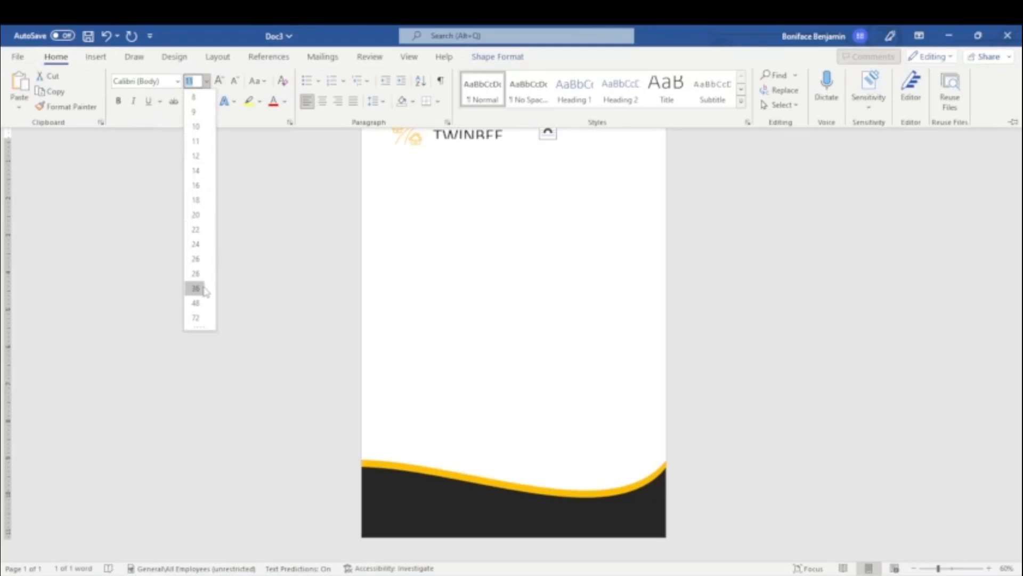
{"action": "left_click", "coordinate": [203, 287]}
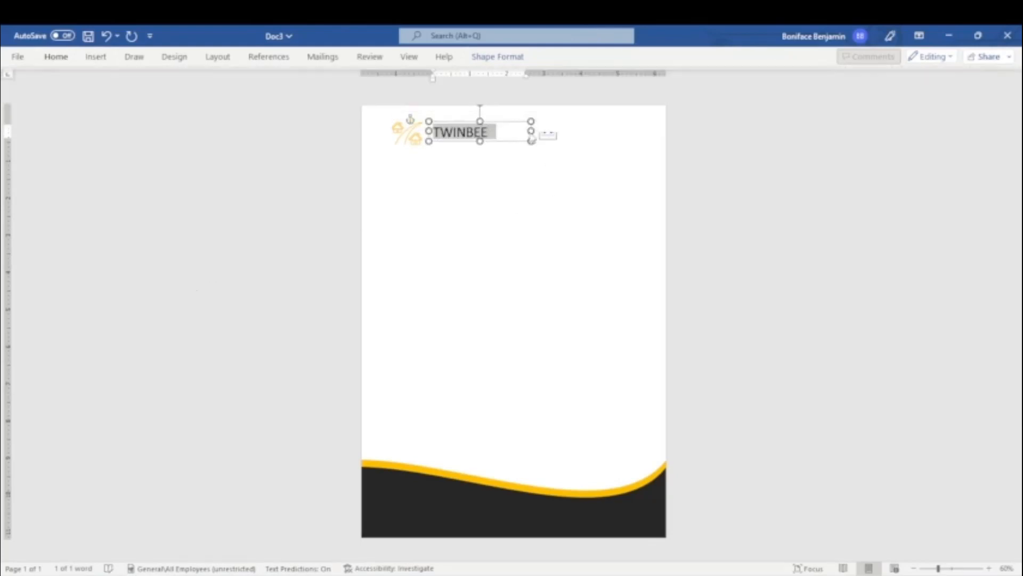
{"action": "left_click_drag", "start_coordinate": [515, 132], "coordinate": [470, 152]}
Step: Duplicate the box and change the copy to CONSTRUCTION LTD at 14 pt
{"action": "key", "text": "ctrl+d"}
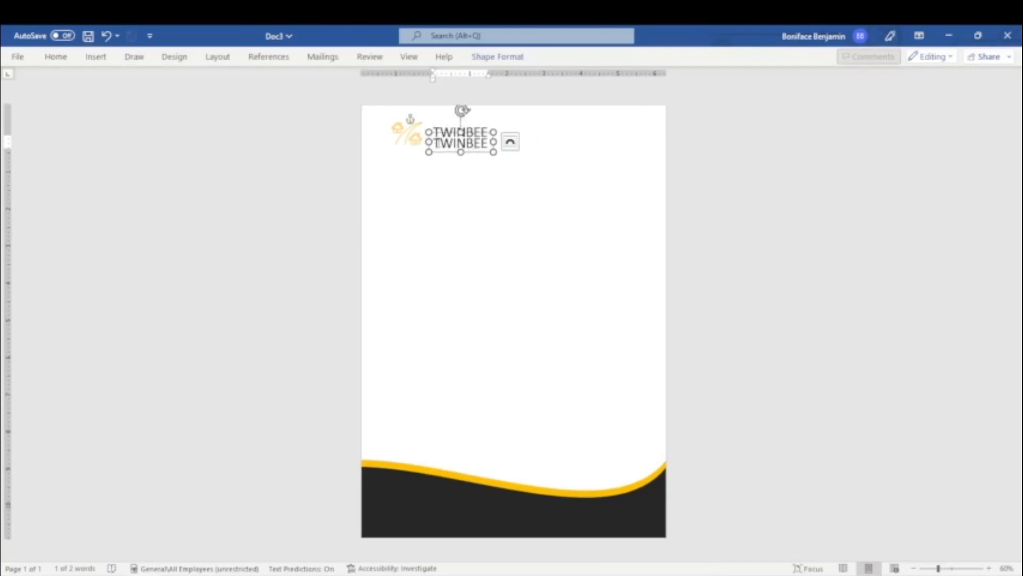
{"action": "double_click", "coordinate": [440, 143]}
{"action": "type", "text": "CONSTR"}
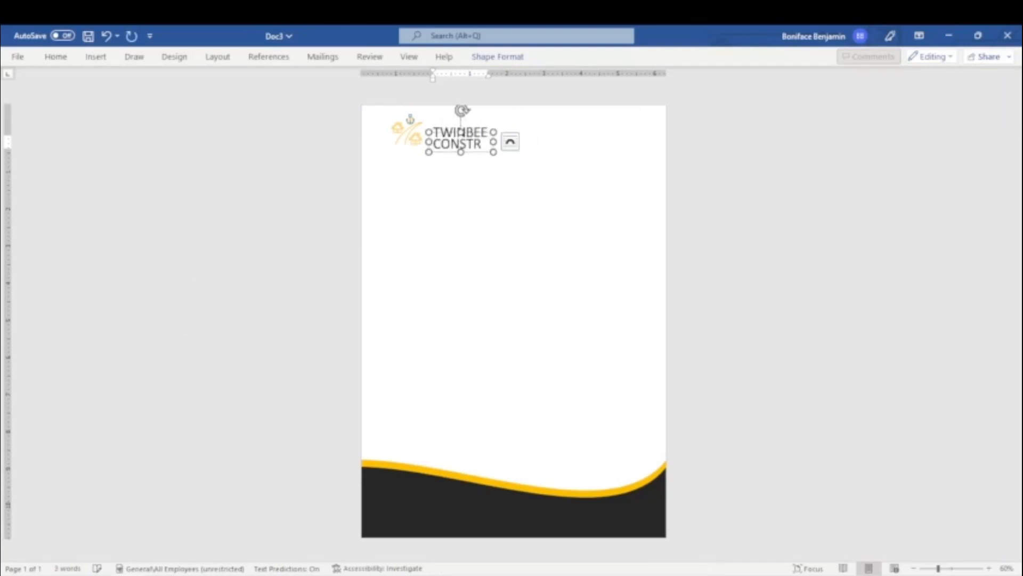
{"action": "left_click_drag", "start_coordinate": [493, 141], "coordinate": [412, 132]}
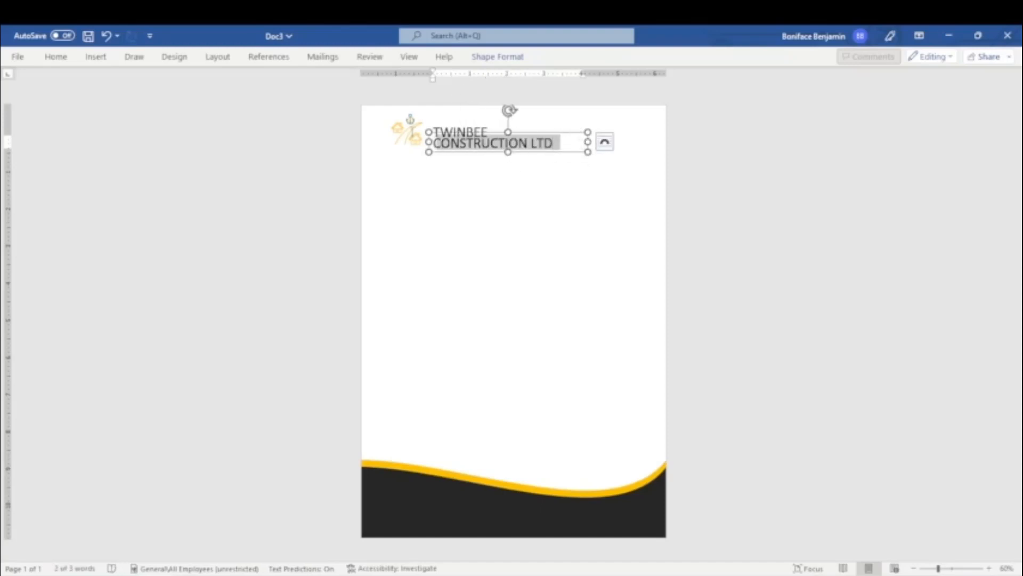
{"action": "left_click", "coordinate": [56, 56]}
{"action": "left_click", "coordinate": [206, 81]}
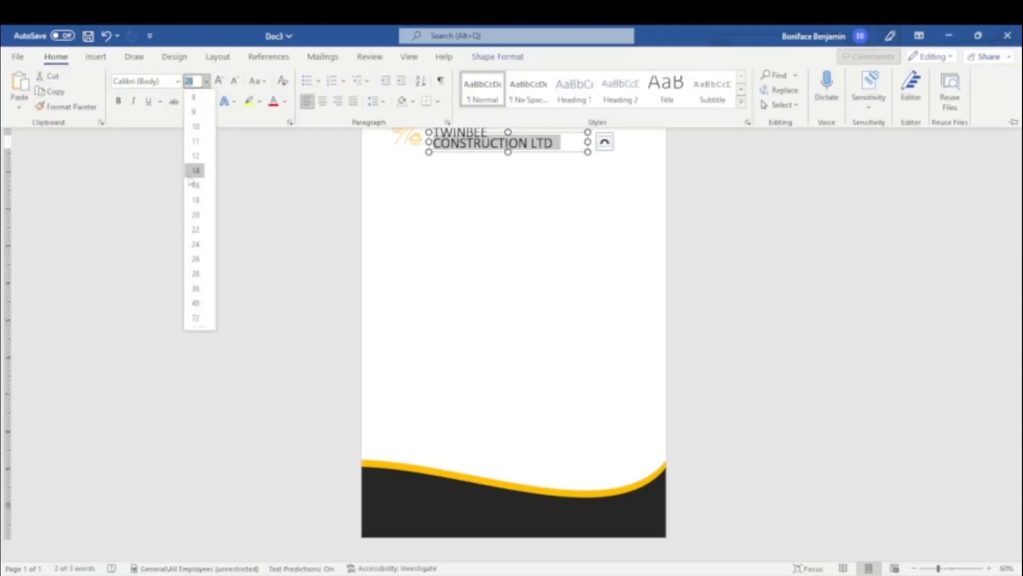
{"action": "left_click", "coordinate": [196, 170]}
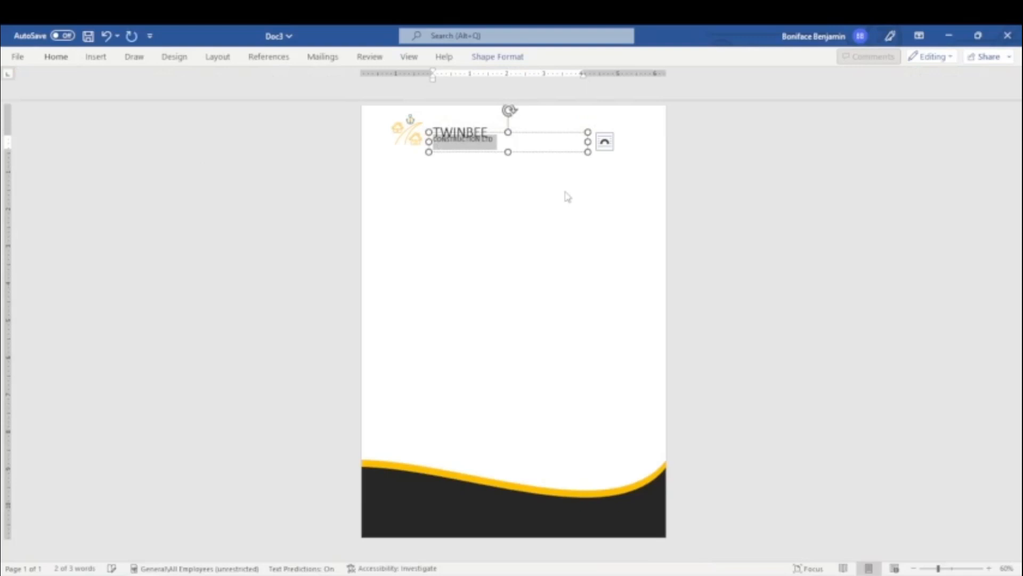
Step: Keep TWINBEE at 36 pt, enlarge its box to show the whole word, and nudge it up
{"action": "double_click", "coordinate": [479, 128]}
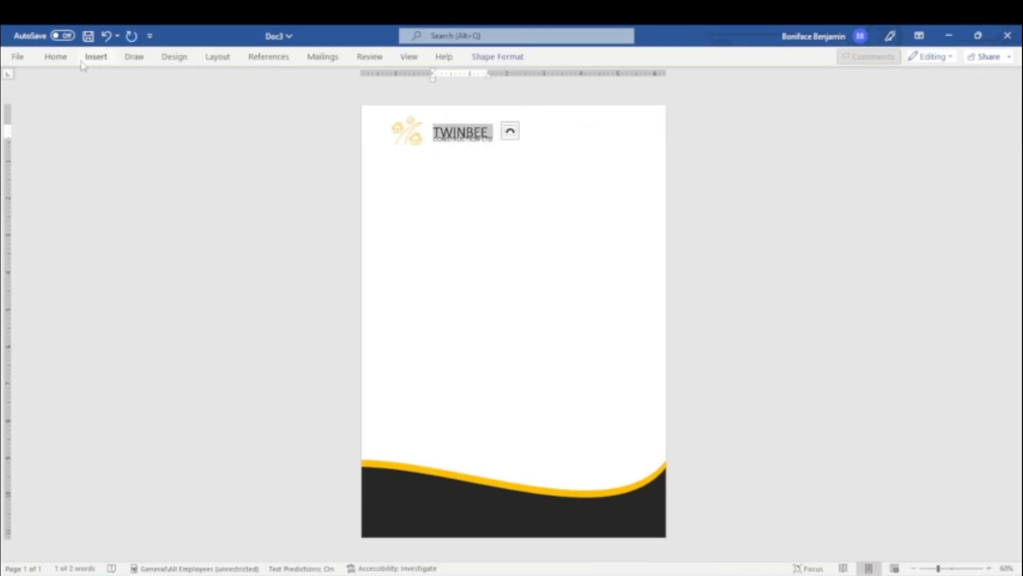
{"action": "left_click", "coordinate": [56, 56]}
{"action": "left_click", "coordinate": [206, 81]}
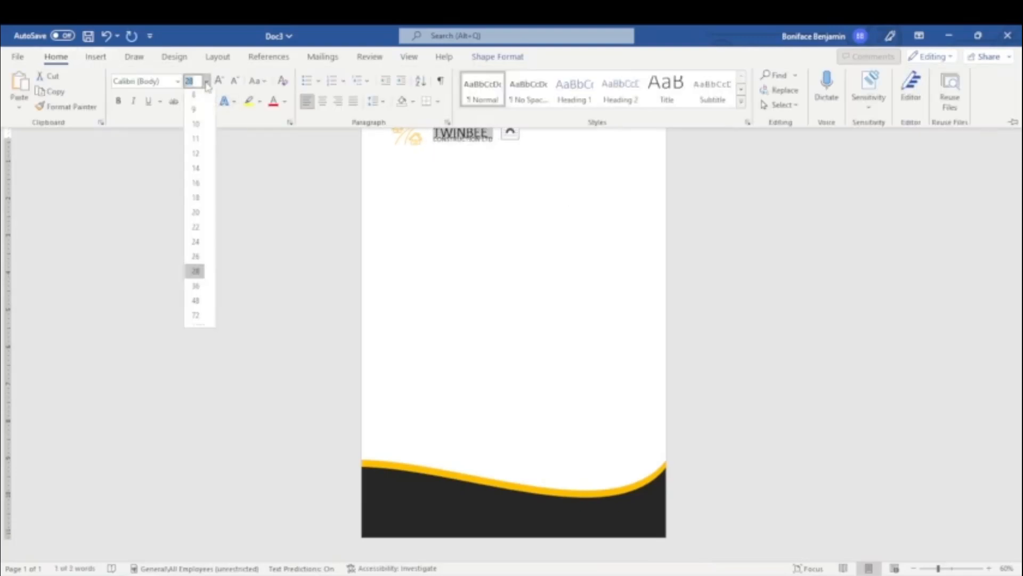
{"action": "left_click", "coordinate": [211, 270]}
{"action": "left_click", "coordinate": [472, 140]}
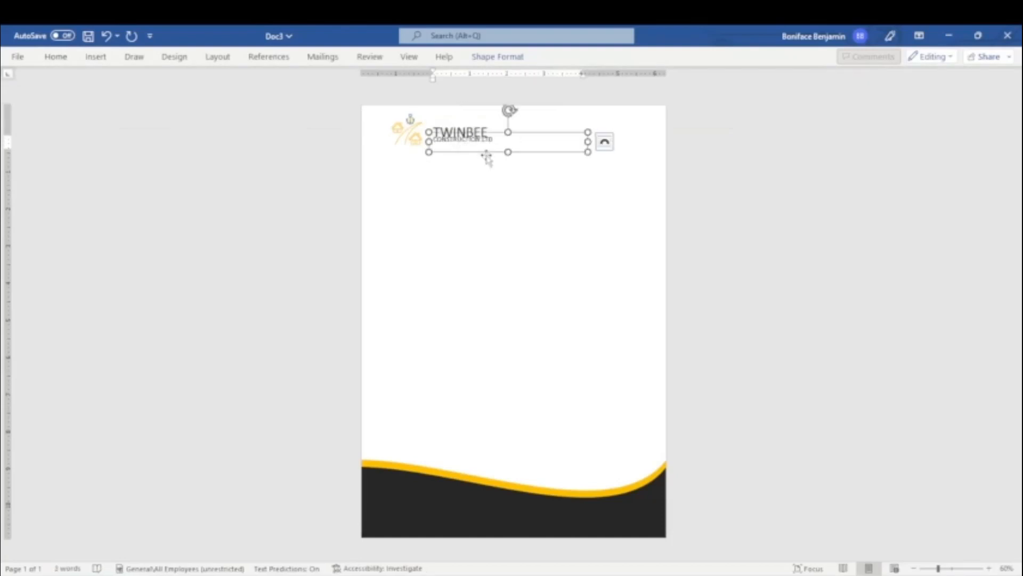
{"action": "left_click", "coordinate": [454, 129]}
{"action": "double_click", "coordinate": [474, 124]}
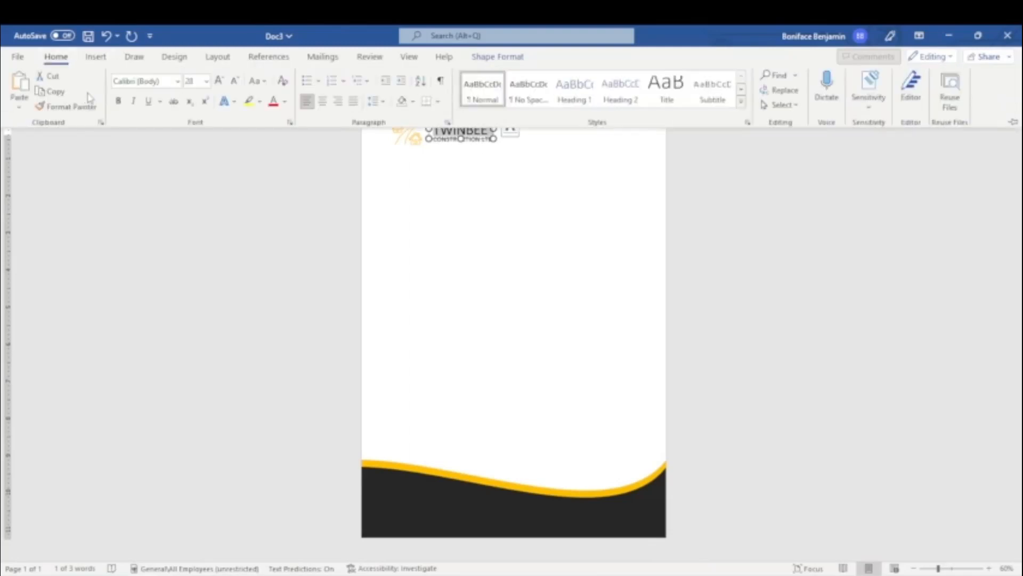
{"action": "left_click", "coordinate": [206, 81]}
{"action": "left_click", "coordinate": [198, 287]}
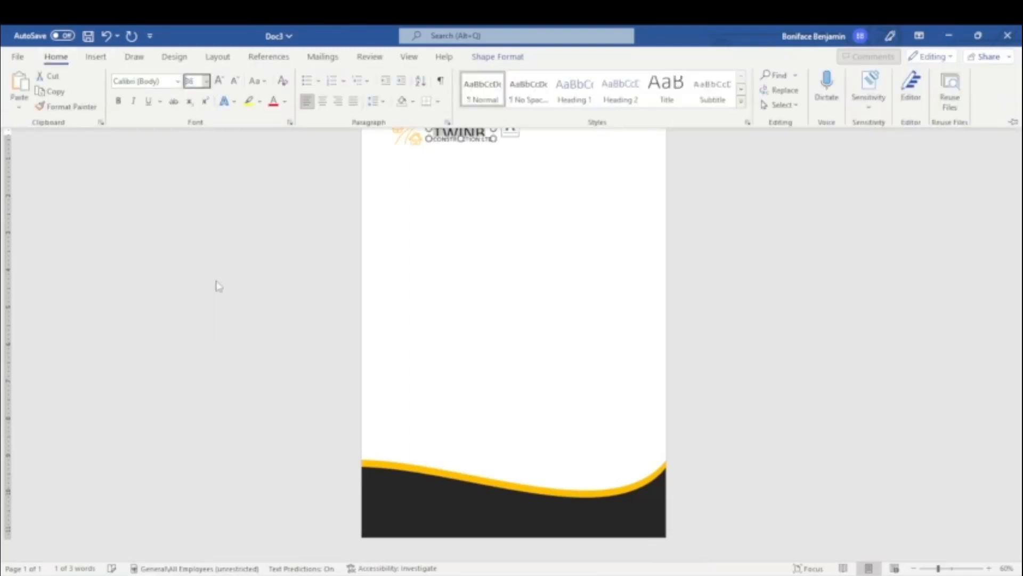
{"action": "left_click", "coordinate": [514, 130]}
{"action": "left_click_drag", "start_coordinate": [515, 130], "coordinate": [471, 139]}
{"action": "key", "text": "Up"}
{"action": "key", "text": "Up"}
{"action": "key", "text": "Up"}
{"action": "key", "text": "Up"}
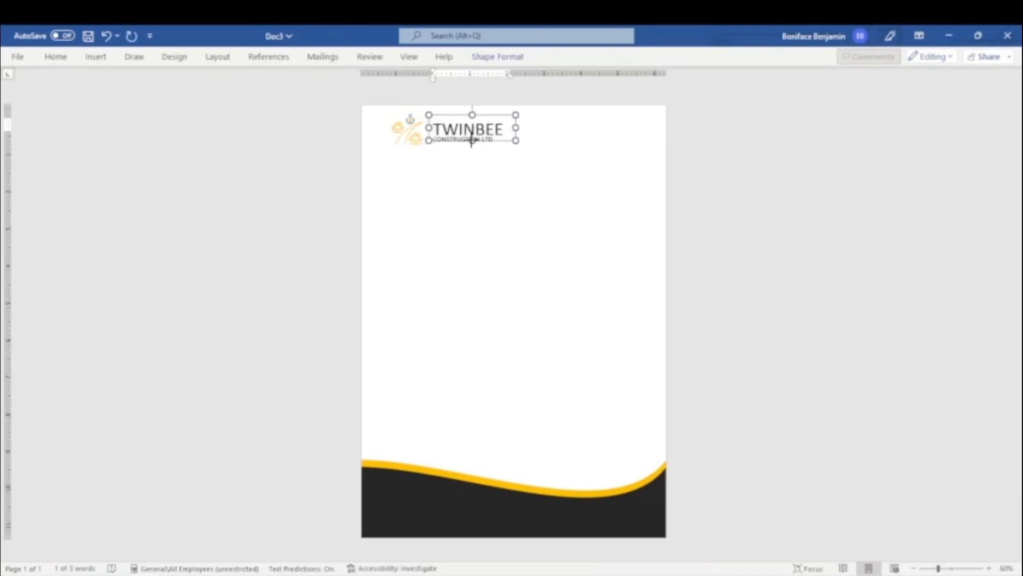
Step: Nudge CONSTRUCTION LTD slightly right and set it to 16 pt
{"action": "left_click", "coordinate": [470, 141]}
{"action": "left_click", "coordinate": [475, 152]}
{"action": "key", "text": "Right"}
{"action": "key", "text": "Right"}
{"action": "key", "text": "Right"}
{"action": "key", "text": "Right"}
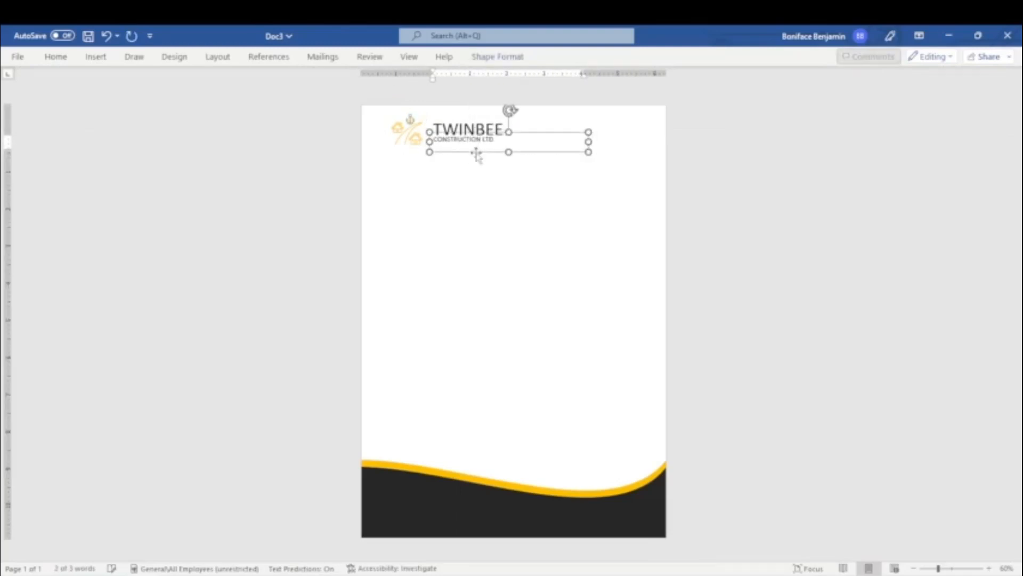
{"action": "left_click", "coordinate": [56, 57]}
{"action": "left_click", "coordinate": [206, 81]}
{"action": "left_click", "coordinate": [195, 186]}
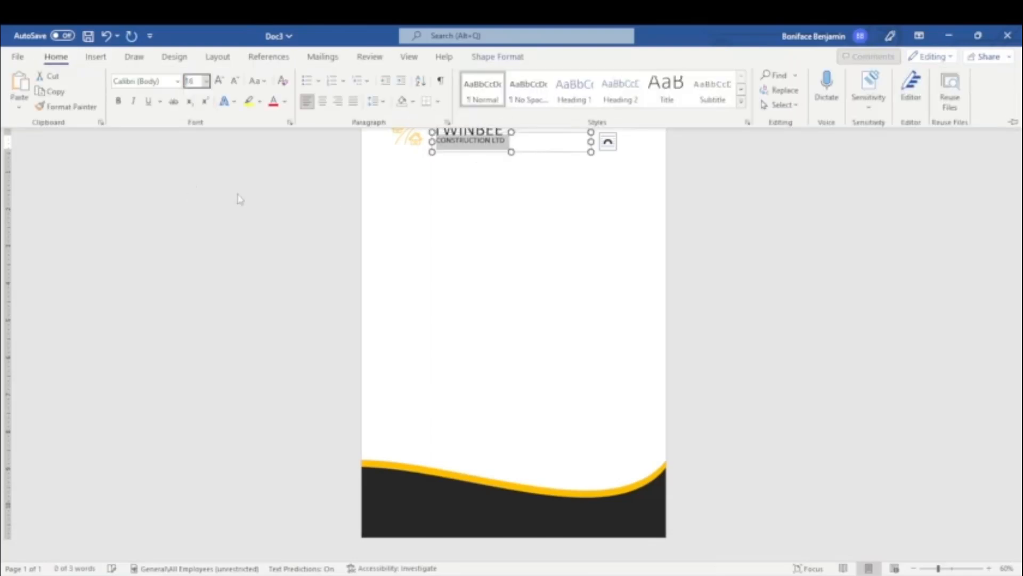
{"action": "left_click", "coordinate": [486, 159]}
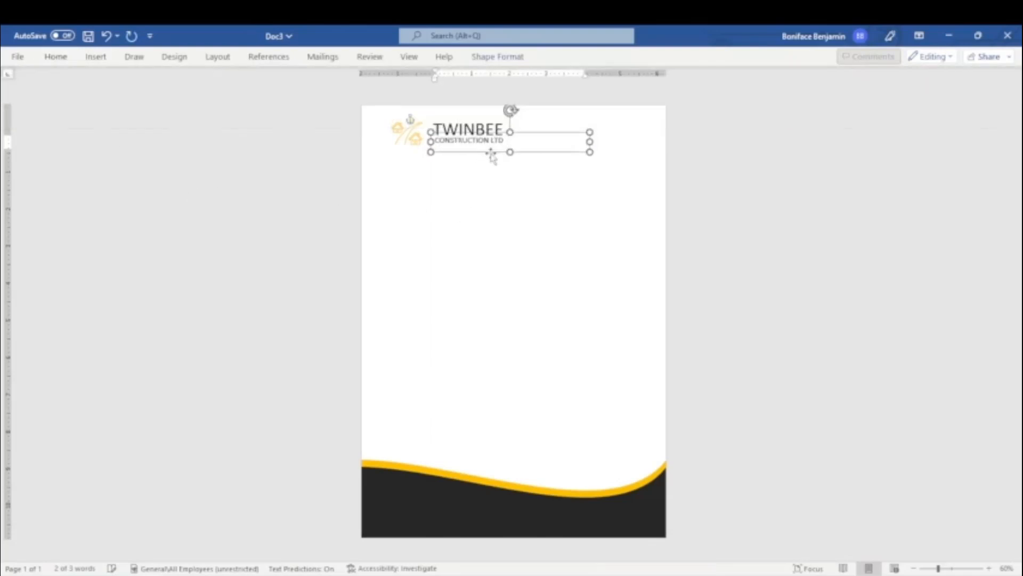
{"action": "left_click", "coordinate": [698, 175]}
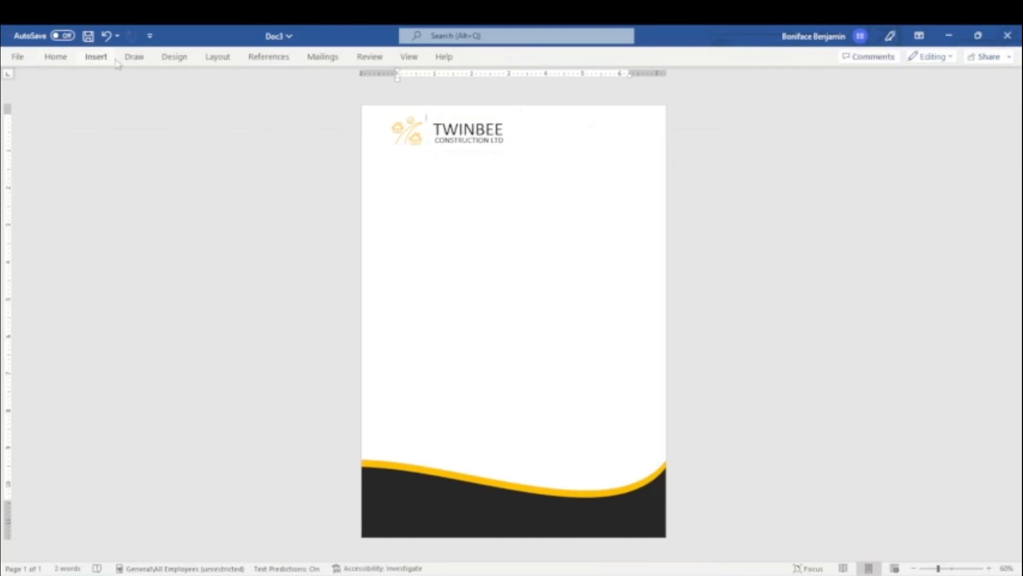
Step: Draw a horizontal line from beside CONSTRUCTION LTD to the page's right edge
{"action": "left_click", "coordinate": [96, 56]}
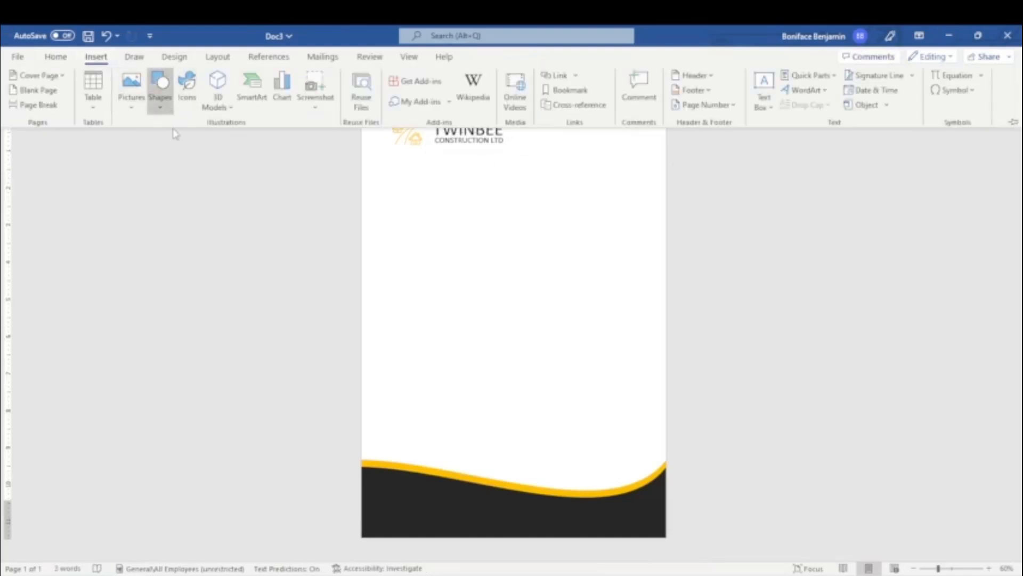
{"action": "left_click", "coordinate": [160, 106]}
{"action": "left_click", "coordinate": [154, 191]}
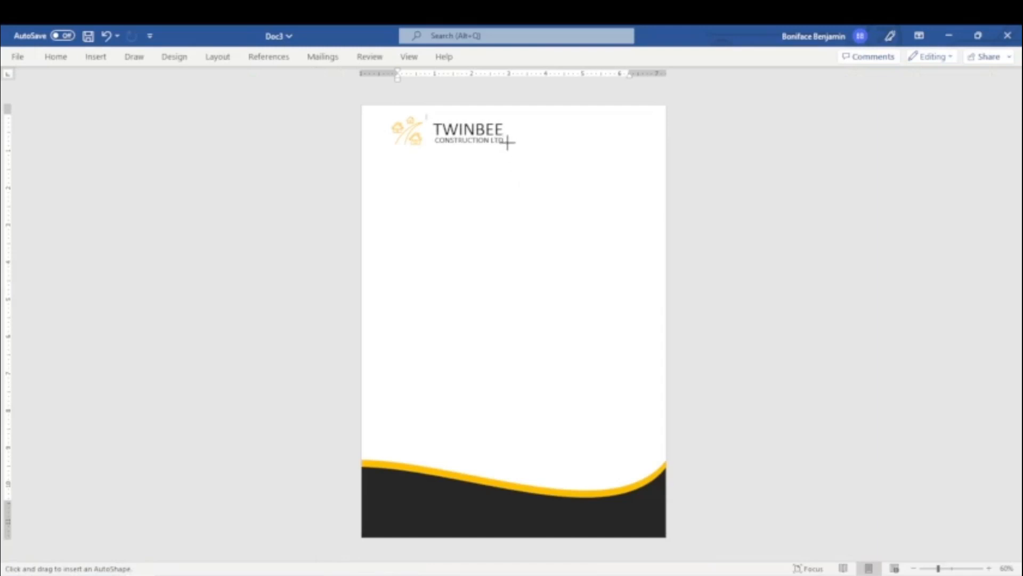
{"action": "mouse_move", "coordinate": [508, 141]}
{"action": "left_mouse_down"}
{"action": "mouse_move", "coordinate": [610, 162]}
{"action": "mouse_move", "coordinate": [684, 139]}
{"action": "left_mouse_up"}
Step: Make the line grey with a thin weight
{"action": "left_click", "coordinate": [497, 57]}
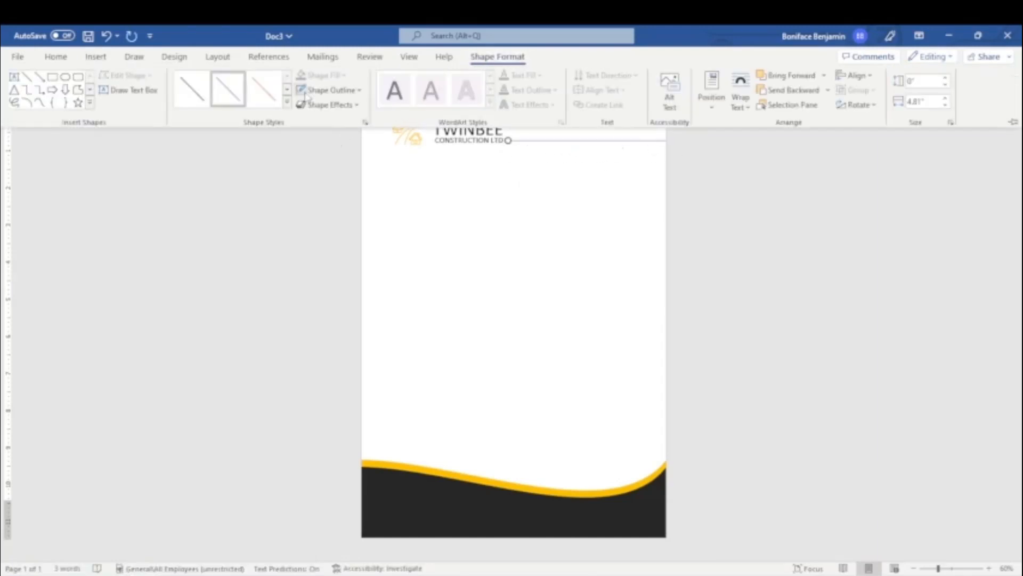
{"action": "left_click", "coordinate": [341, 90]}
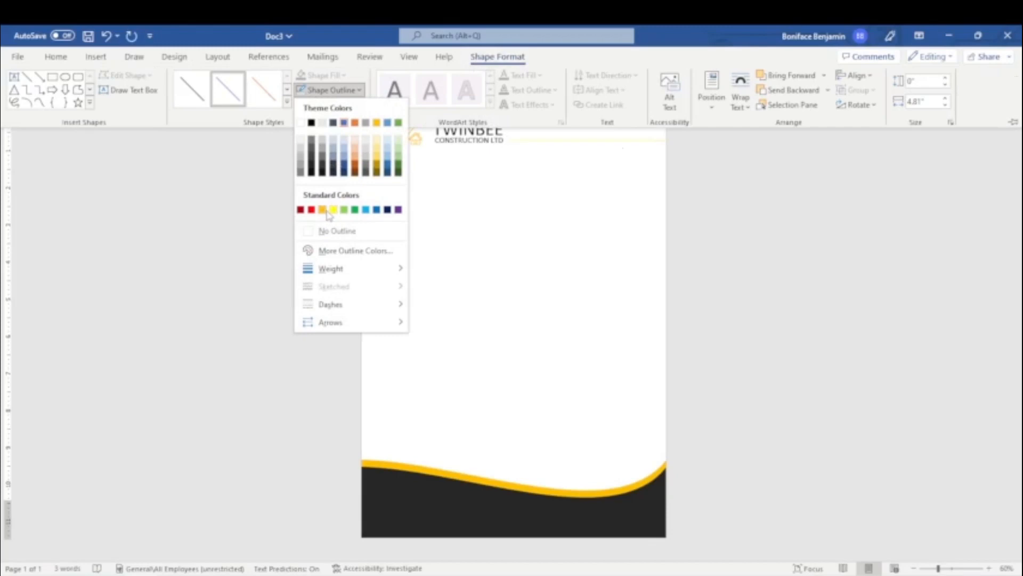
{"action": "left_click", "coordinate": [320, 164]}
{"action": "left_click", "coordinate": [330, 89]}
{"action": "mouse_move", "coordinate": [330, 268]}
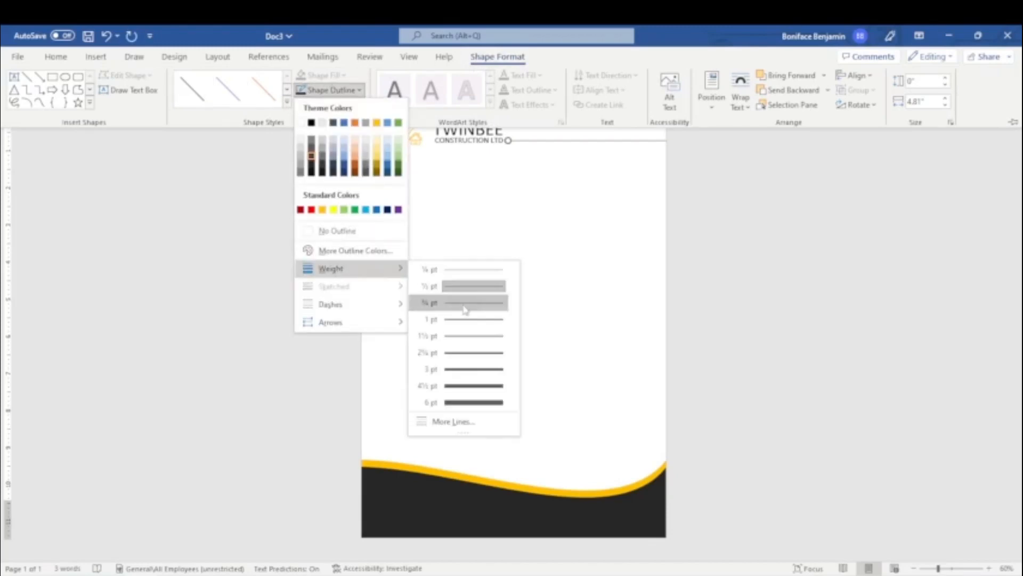
{"action": "left_click", "coordinate": [458, 315]}
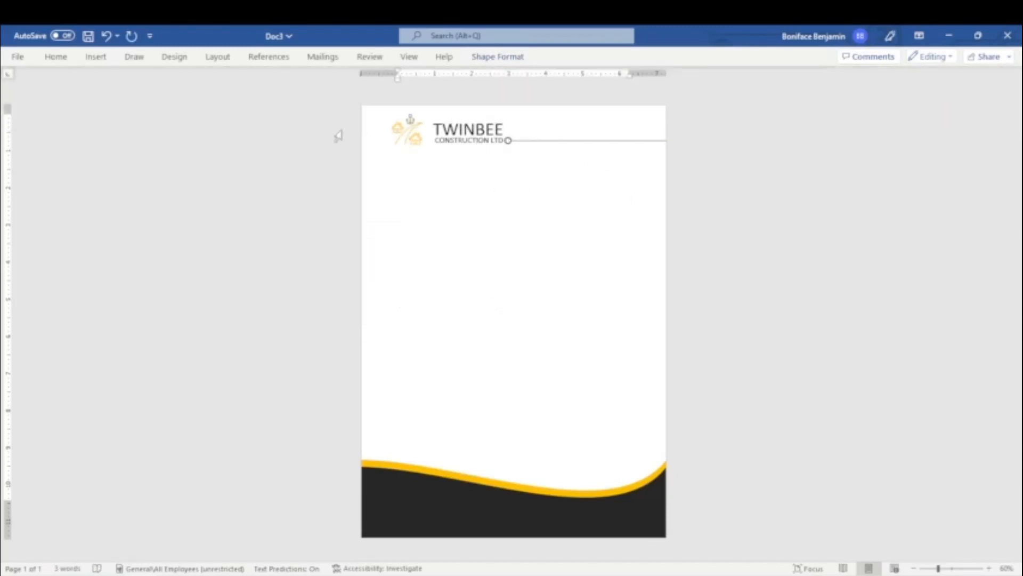
{"action": "left_click", "coordinate": [103, 59]}
Step: Draw a borderless text box beside TWINBEE, with the view zoomed to 100%
{"action": "left_click", "coordinate": [764, 91]}
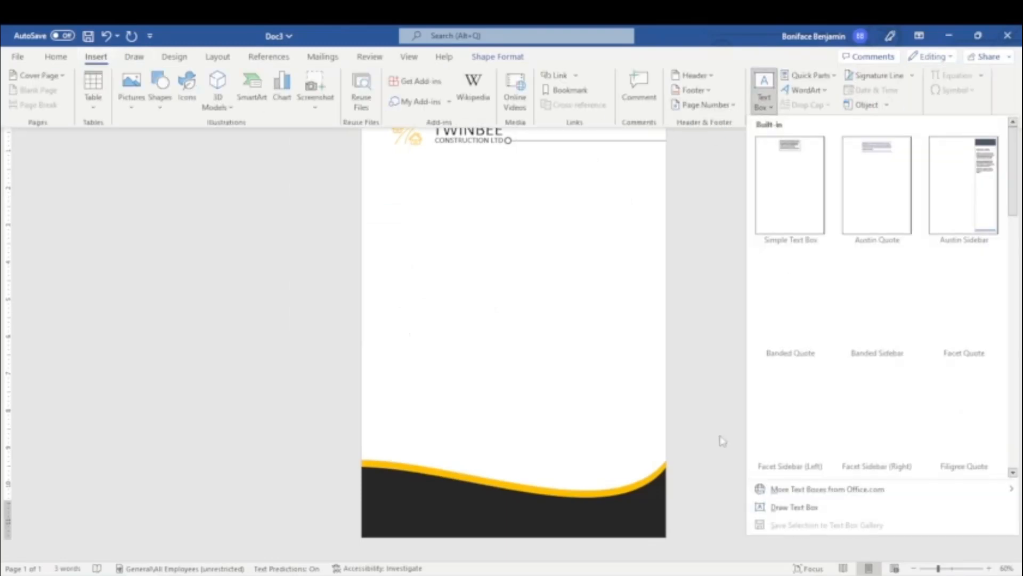
{"action": "left_click", "coordinate": [793, 507]}
{"action": "left_click_drag", "start_coordinate": [514, 129], "coordinate": [661, 133]}
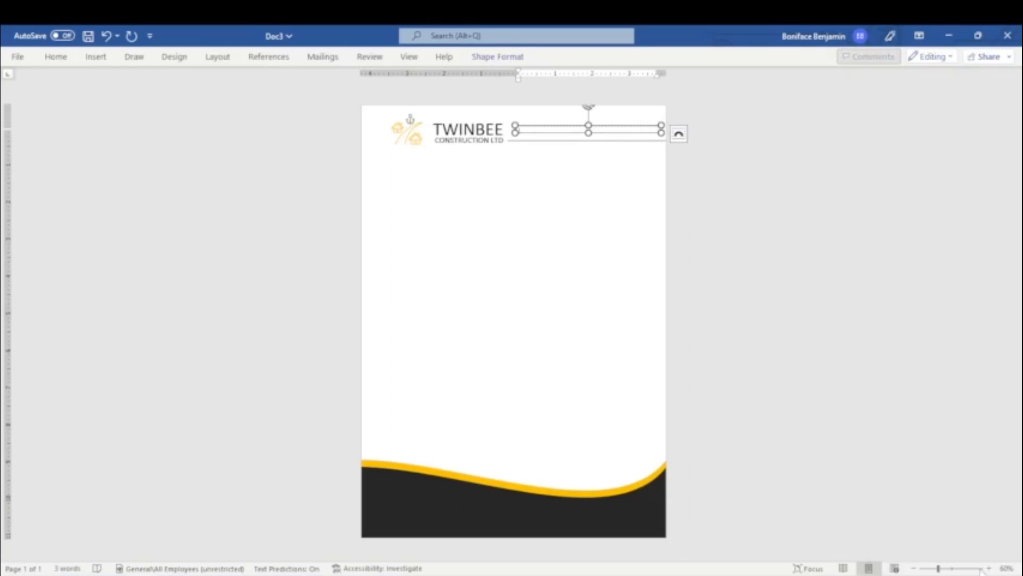
{"action": "left_click", "coordinate": [989, 568]}
{"action": "left_click", "coordinate": [989, 568]}
{"action": "left_click", "coordinate": [989, 568]}
{"action": "left_click", "coordinate": [989, 568]}
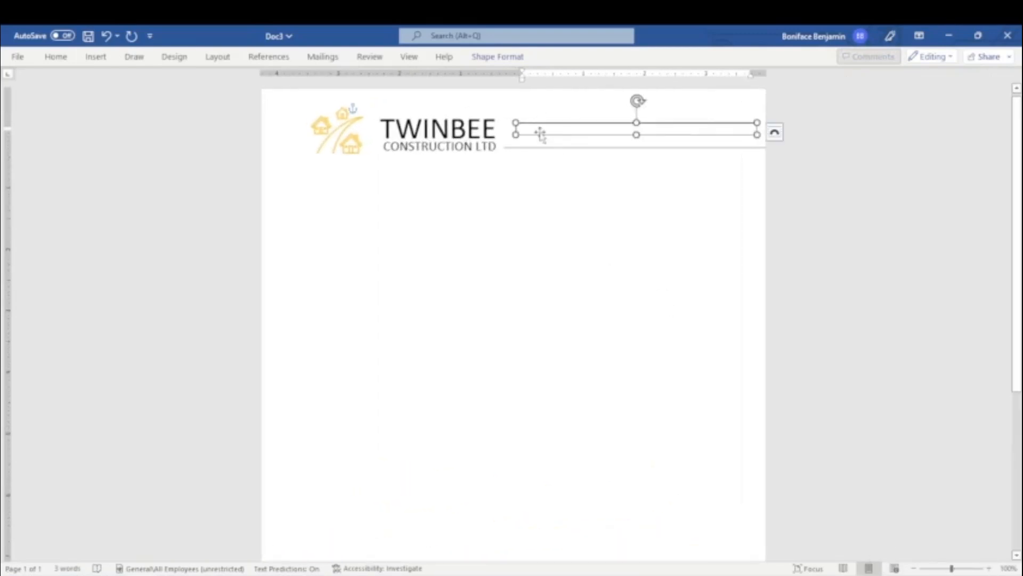
{"action": "left_click", "coordinate": [498, 57]}
{"action": "left_click", "coordinate": [327, 75]}
{"action": "left_click", "coordinate": [346, 235]}
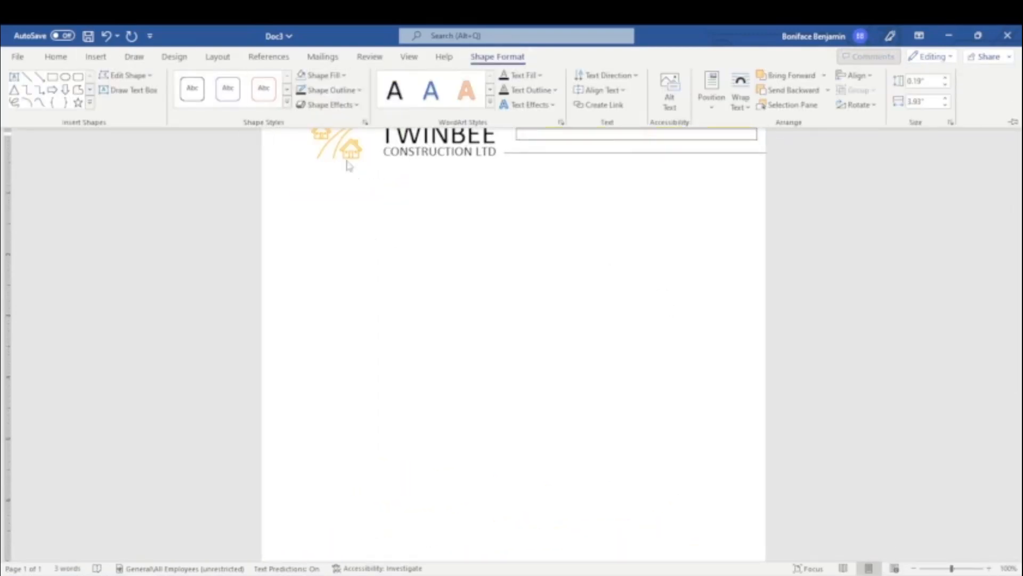
{"action": "left_click", "coordinate": [330, 90]}
{"action": "left_click", "coordinate": [344, 231]}
{"action": "left_click", "coordinate": [596, 134]}
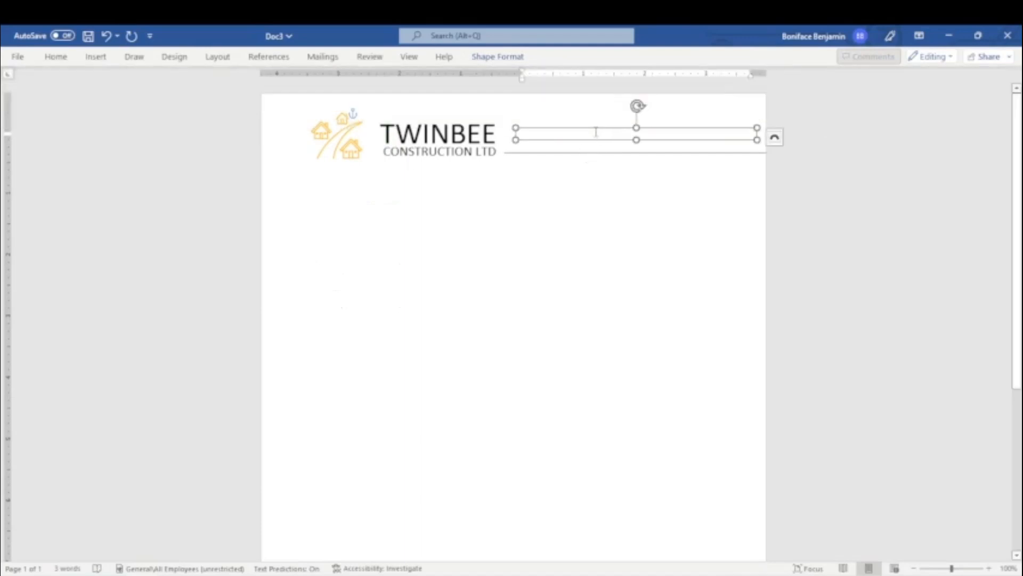
Step: Type the phone-and-email line, then the company's street address on a second line beneath
{"action": "type", "text": "Te"}
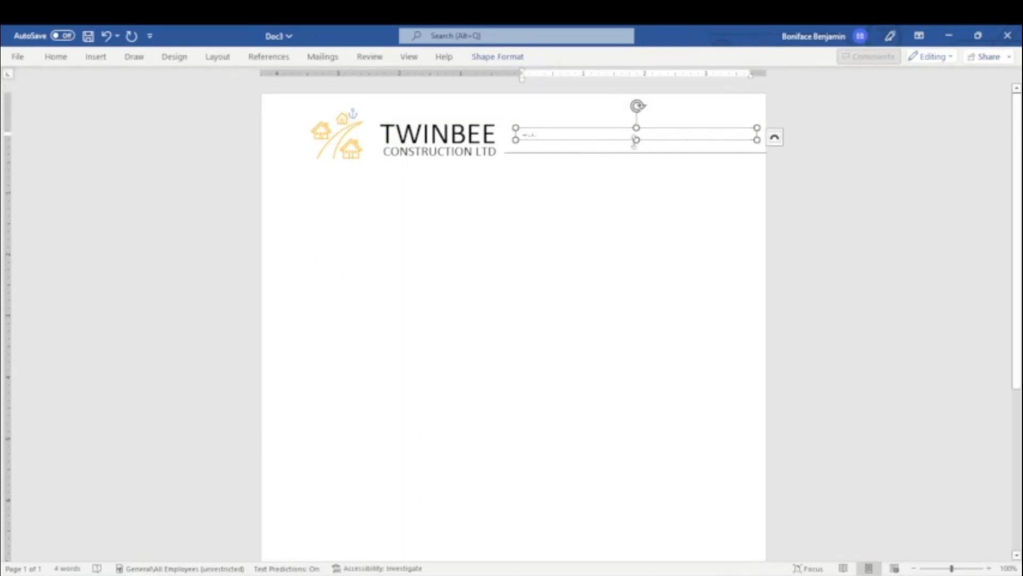
{"action": "left_click_drag", "start_coordinate": [636, 140], "coordinate": [636, 152]}
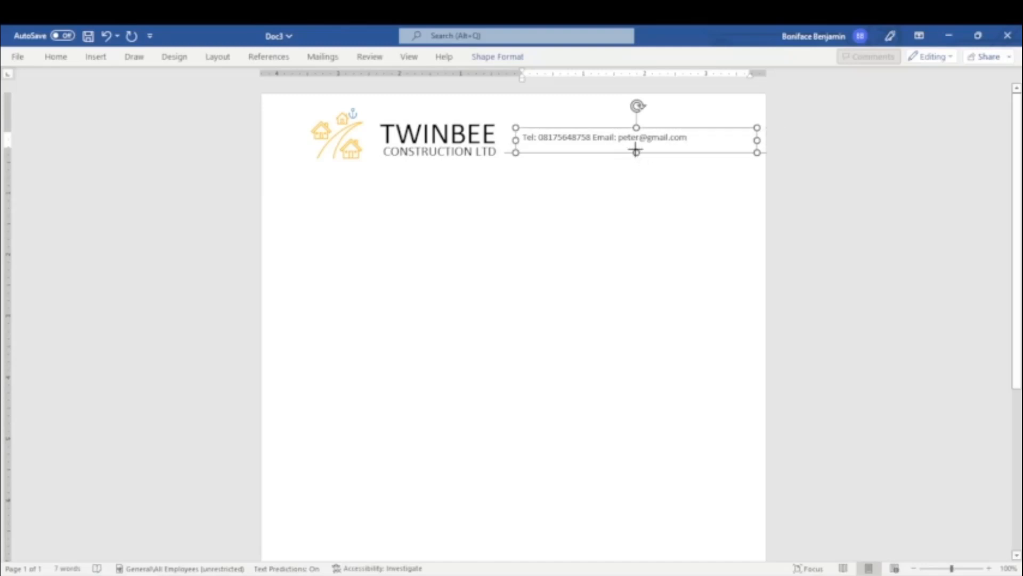
{"action": "left_click_drag", "start_coordinate": [636, 153], "coordinate": [637, 144]}
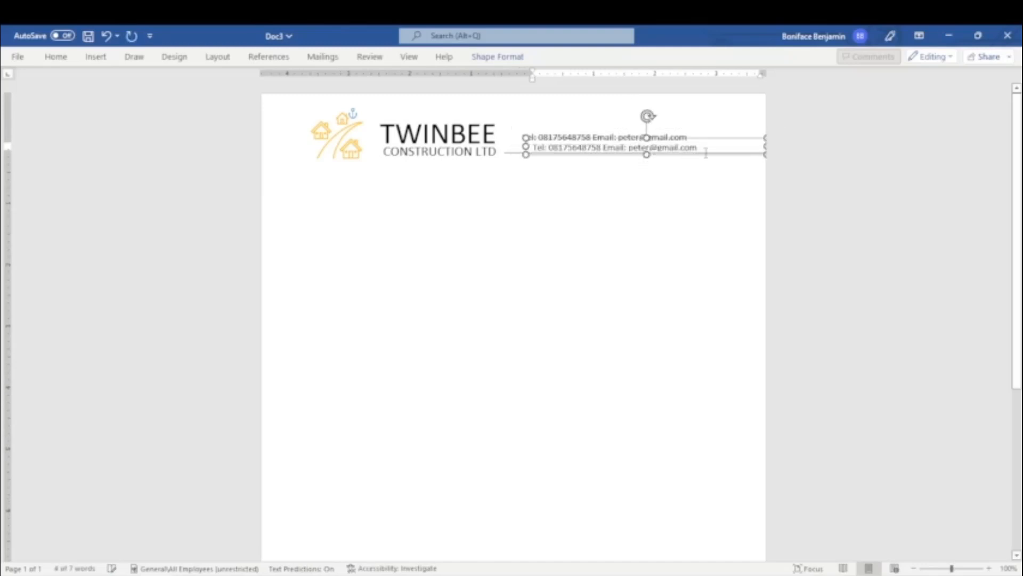
{"action": "left_click_drag", "start_coordinate": [708, 151], "coordinate": [532, 149]}
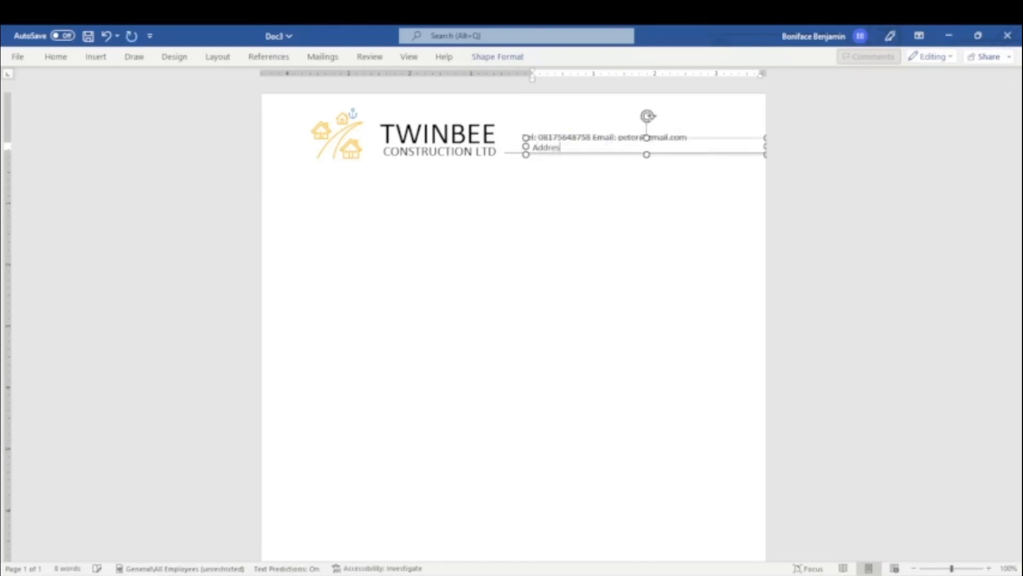
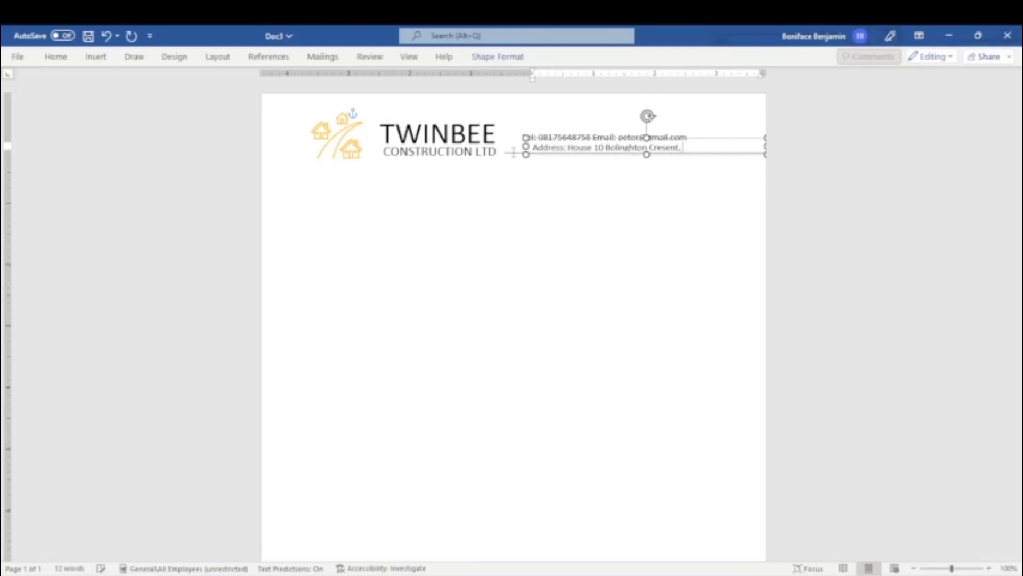
{"action": "triple_click", "coordinate": [586, 151]}
{"action": "left_click", "coordinate": [617, 128]}
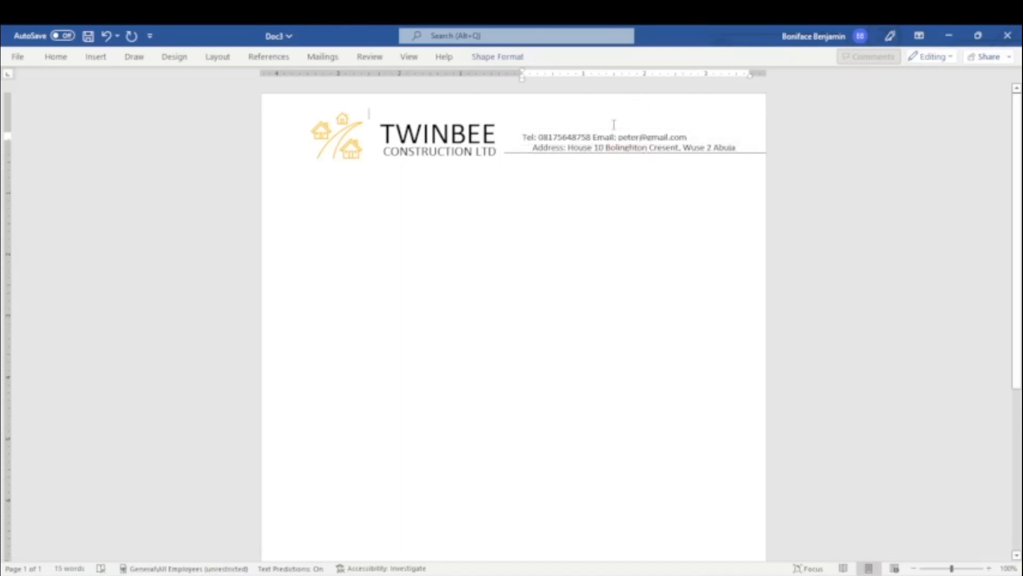
Step: Shift the Tel/Email line right and bold the Address:, Tel: and Email: labels
{"action": "left_click_drag", "start_coordinate": [617, 128], "coordinate": [665, 128]}
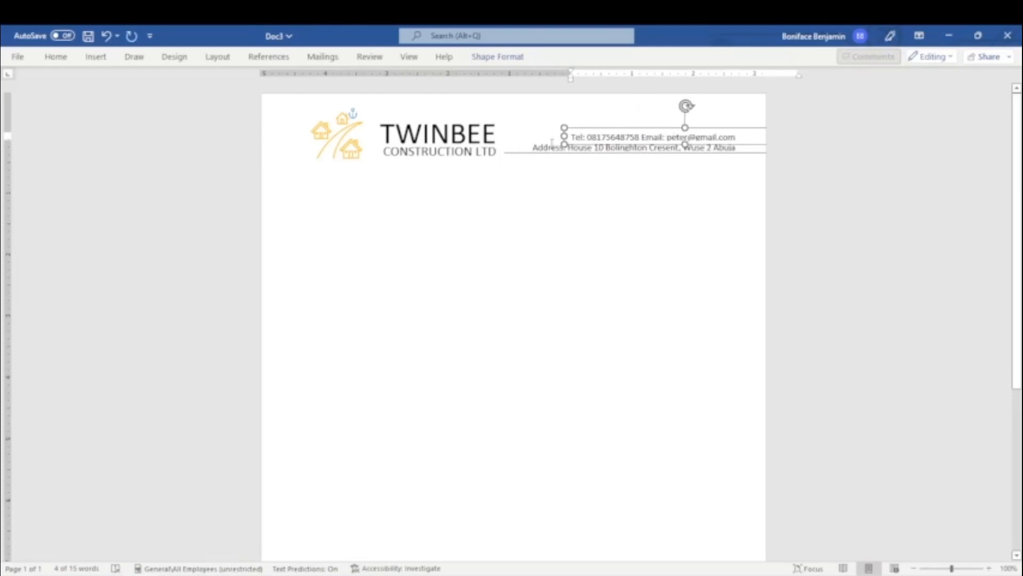
{"action": "mouse_move", "coordinate": [567, 147]}
{"action": "left_mouse_down"}
{"action": "mouse_move", "coordinate": [533, 147]}
{"action": "mouse_move", "coordinate": [573, 133]}
{"action": "left_mouse_up"}
{"action": "left_click", "coordinate": [56, 59]}
{"action": "left_click", "coordinate": [57, 100]}
{"action": "left_click", "coordinate": [569, 134]}
{"action": "left_click", "coordinate": [580, 131]}
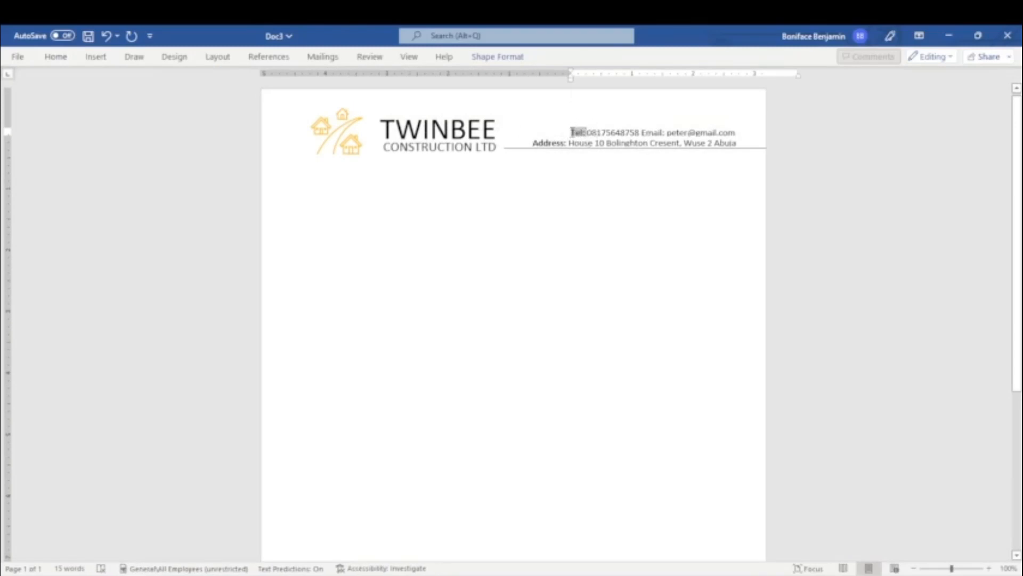
{"action": "left_click", "coordinate": [56, 57]}
{"action": "left_click", "coordinate": [117, 101]}
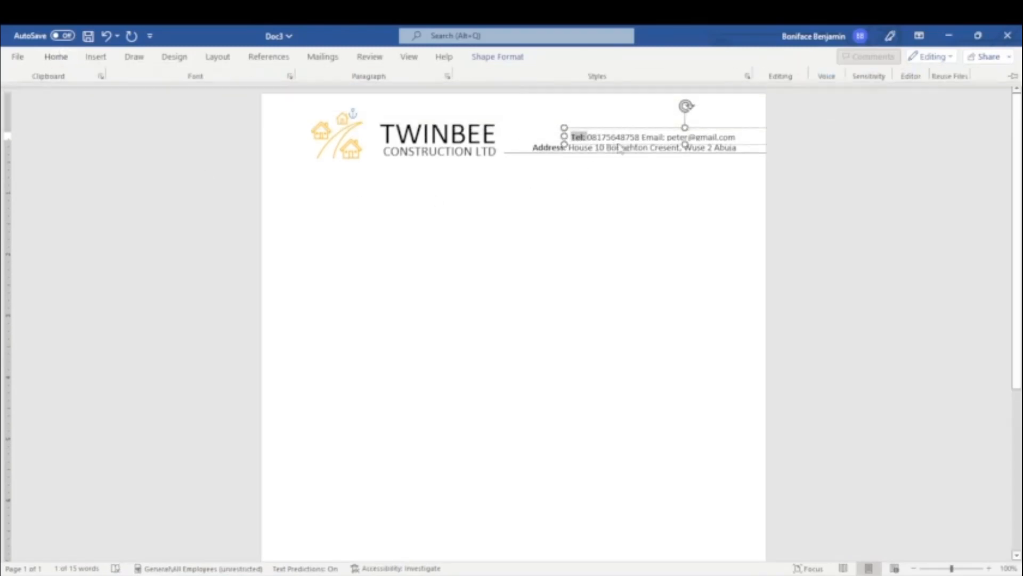
{"action": "left_click_drag", "start_coordinate": [641, 137], "coordinate": [663, 137]}
{"action": "left_click", "coordinate": [56, 57]}
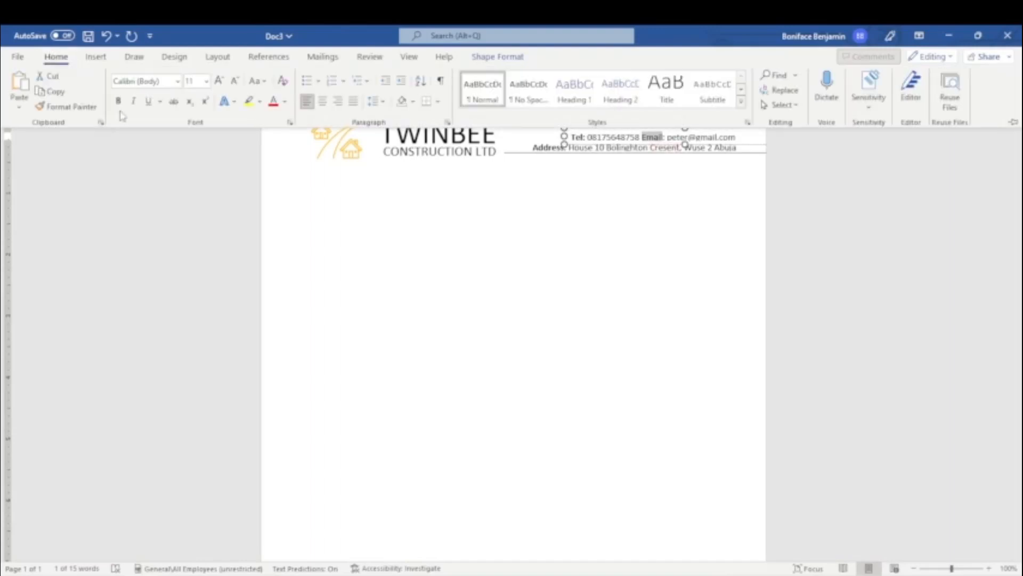
{"action": "left_click", "coordinate": [118, 102]}
Step: Nudge the header line down, and the TWINBEE name and the box beneath it left
{"action": "left_click", "coordinate": [613, 177]}
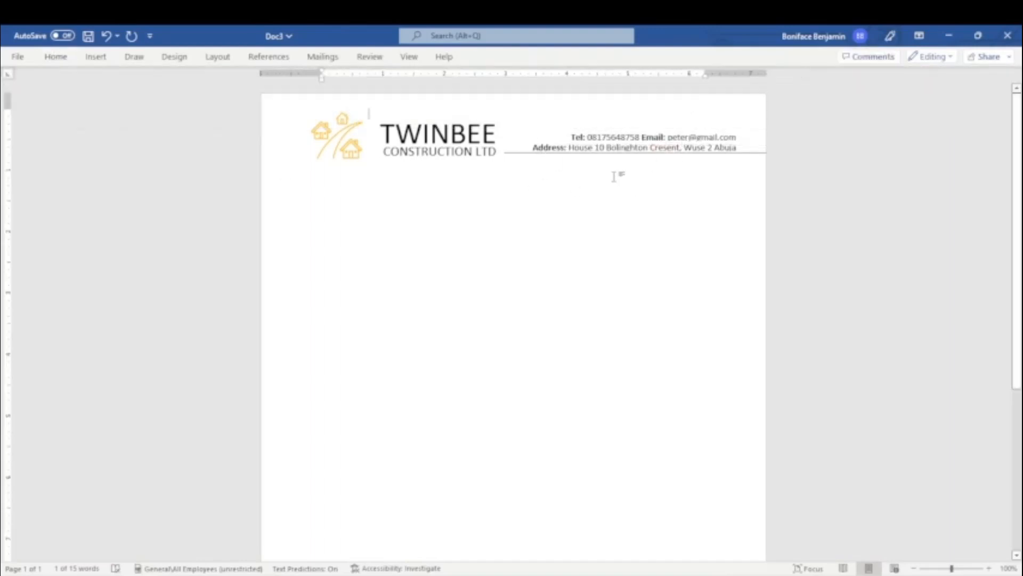
{"action": "left_click", "coordinate": [750, 154]}
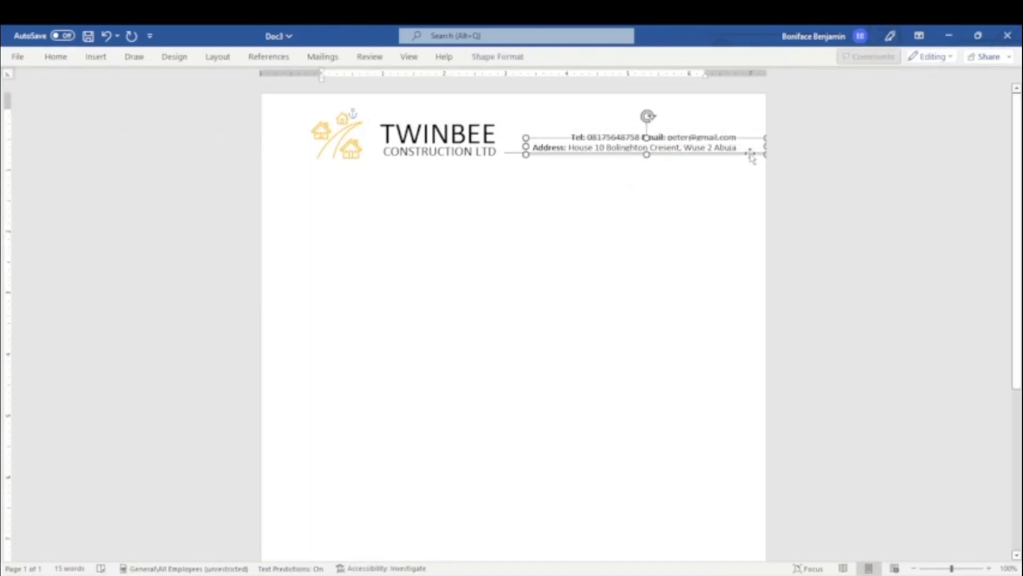
{"action": "left_click", "coordinate": [508, 155]}
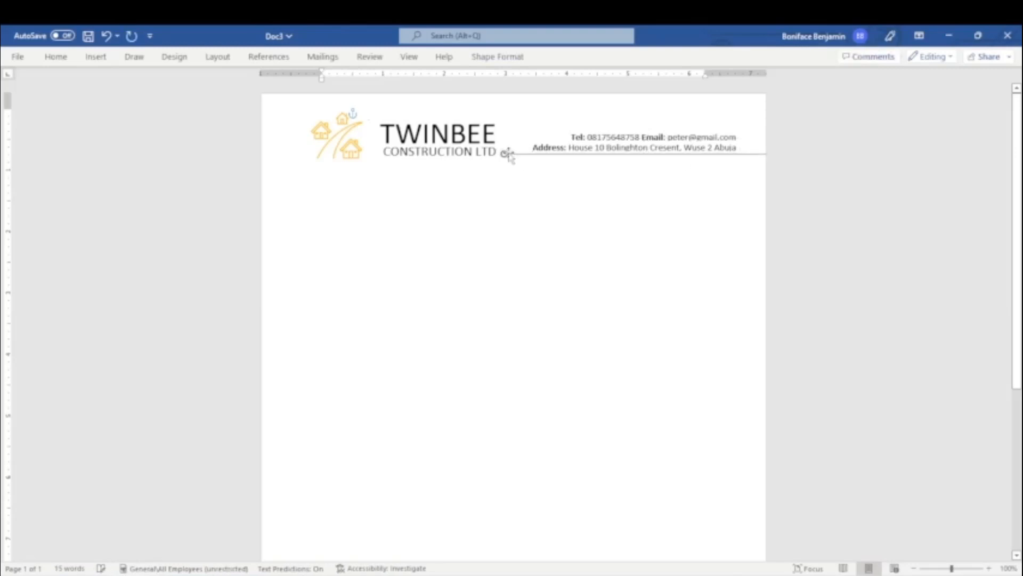
{"action": "key", "text": "Down"}
{"action": "key", "text": "Down"}
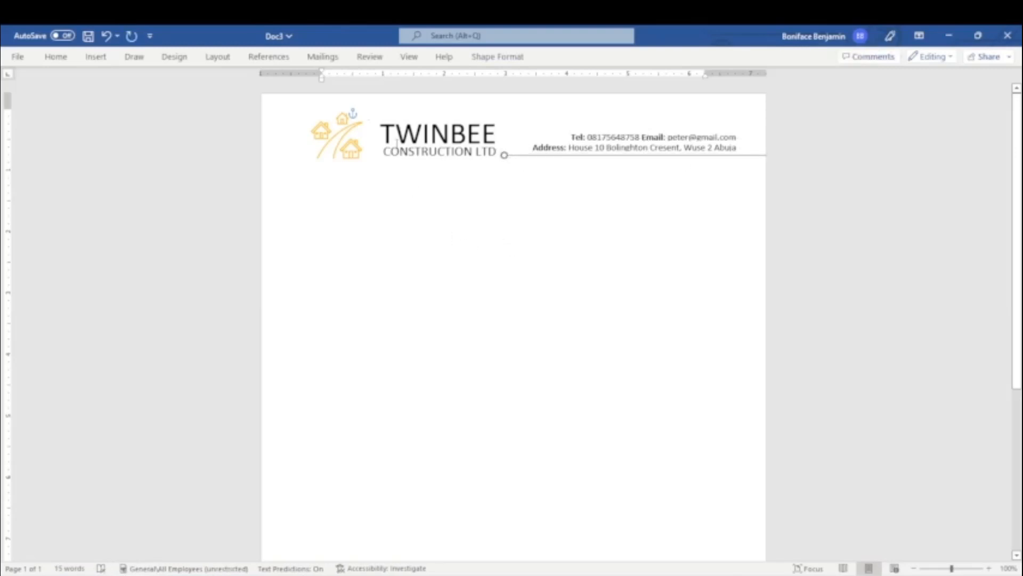
{"action": "left_click", "coordinate": [398, 141]}
{"action": "left_click", "coordinate": [373, 138]}
{"action": "key", "text": "Left"}
{"action": "key", "text": "Left"}
{"action": "key", "text": "Left"}
{"action": "key", "text": "Left"}
{"action": "key", "text": "Left"}
{"action": "key", "text": "Left"}
{"action": "key", "text": "Left"}
{"action": "key", "text": "Left"}
{"action": "key", "text": "Left"}
{"action": "key", "text": "Left"}
{"action": "key", "text": "Left"}
{"action": "key", "text": "Left"}
{"action": "key", "text": "Left"}
{"action": "key", "text": "Left"}
{"action": "key", "text": "Left"}
{"action": "key", "text": "Left"}
{"action": "key", "text": "Left"}
{"action": "key", "text": "Left"}
{"action": "key", "text": "Left"}
{"action": "key", "text": "Left"}
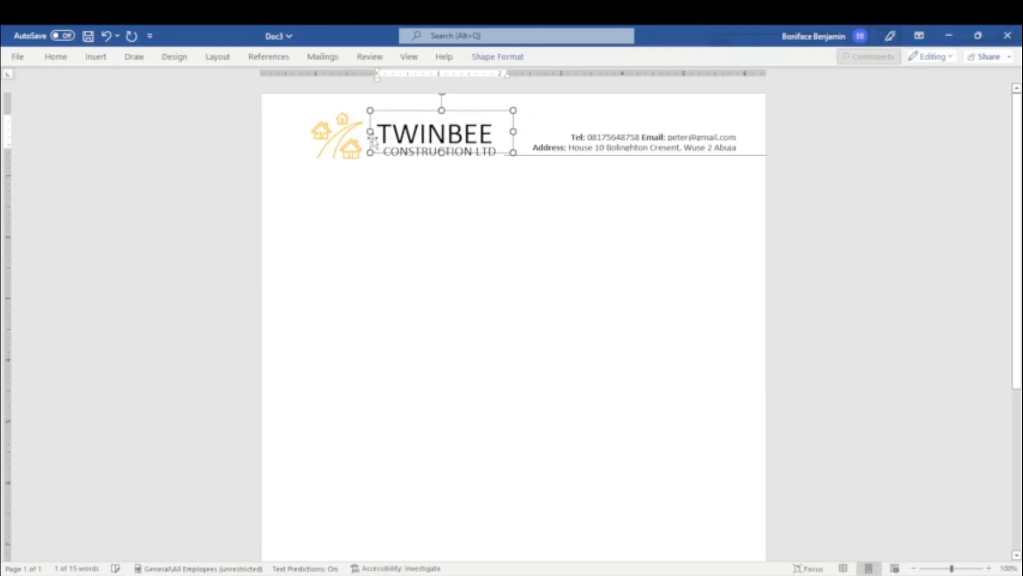
{"action": "left_click", "coordinate": [393, 171]}
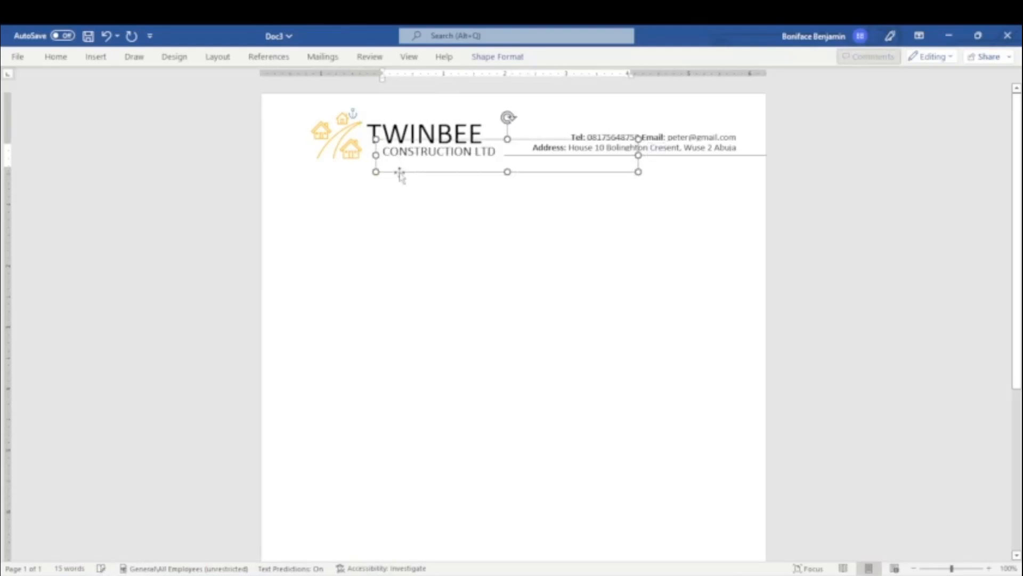
{"action": "key", "text": "Left"}
{"action": "key", "text": "Left"}
{"action": "key", "text": "Left"}
{"action": "key", "text": "Left"}
{"action": "key", "text": "Left"}
{"action": "key", "text": "Left"}
{"action": "key", "text": "Left"}
{"action": "key", "text": "Left"}
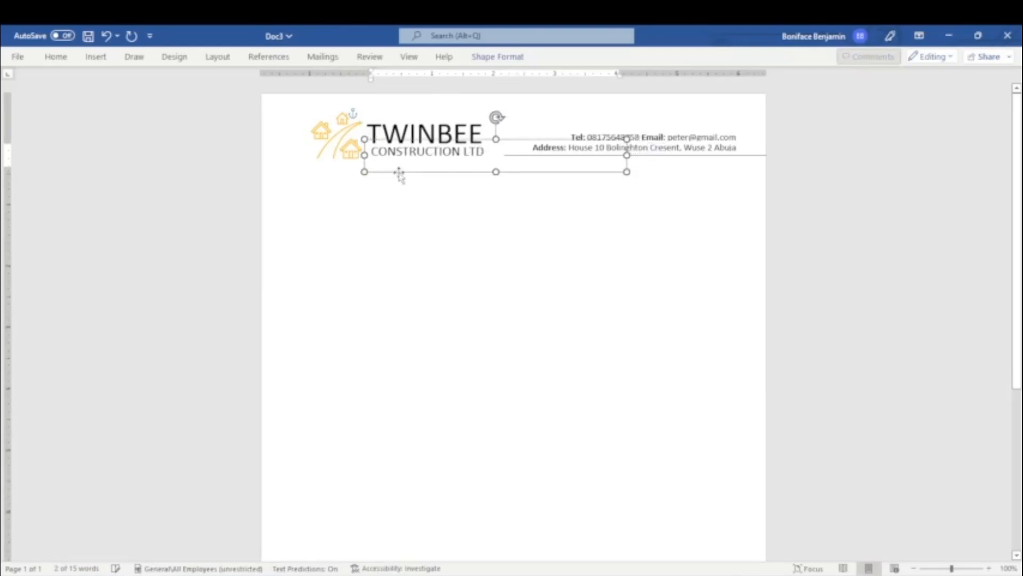
{"action": "left_click", "coordinate": [896, 201]}
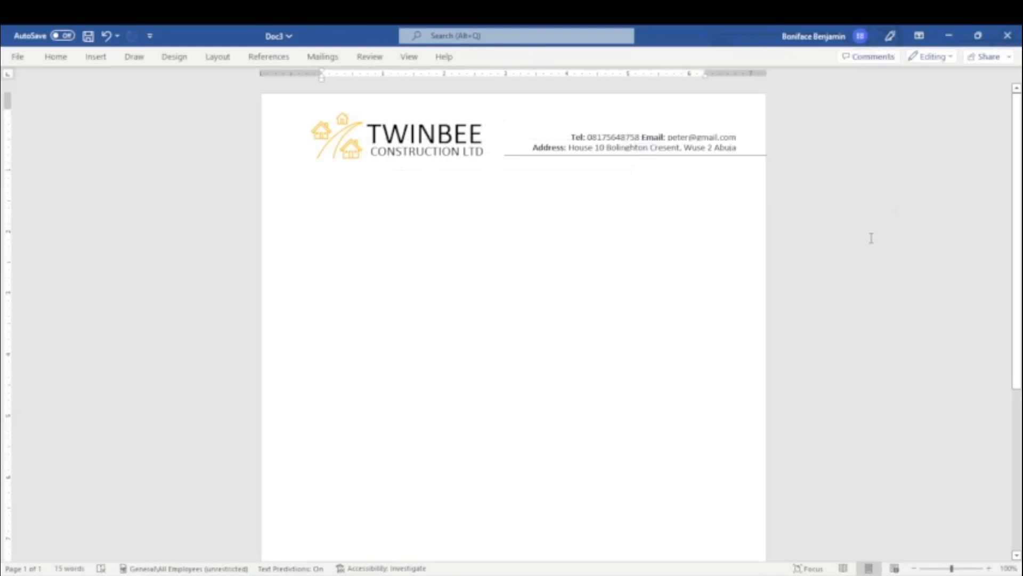
Step: Zoom out and draw a small text box below the contact lines
{"action": "left_click", "coordinate": [915, 569]}
{"action": "left_click", "coordinate": [915, 569]}
{"action": "left_click", "coordinate": [915, 569]}
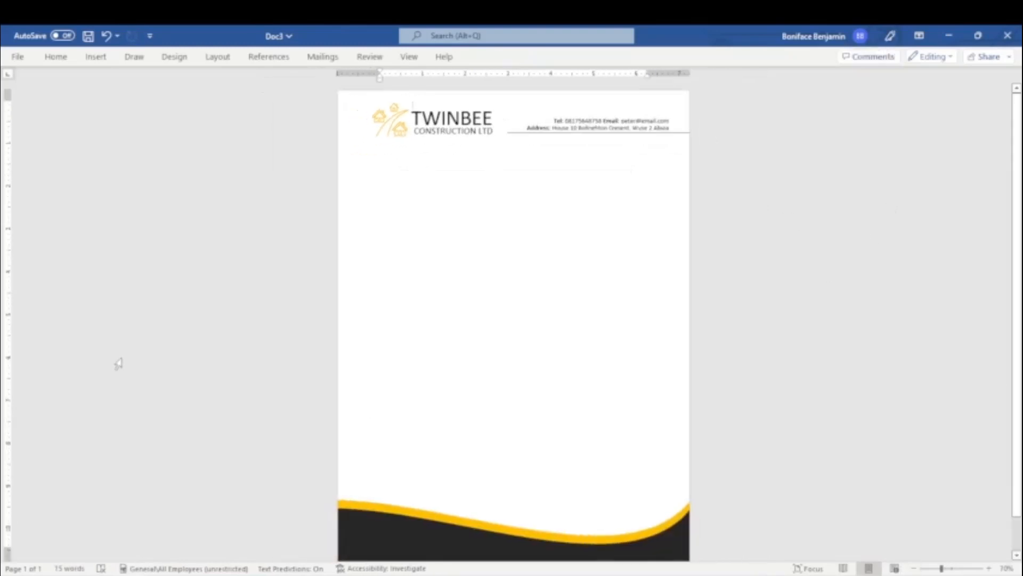
{"action": "left_click", "coordinate": [96, 57]}
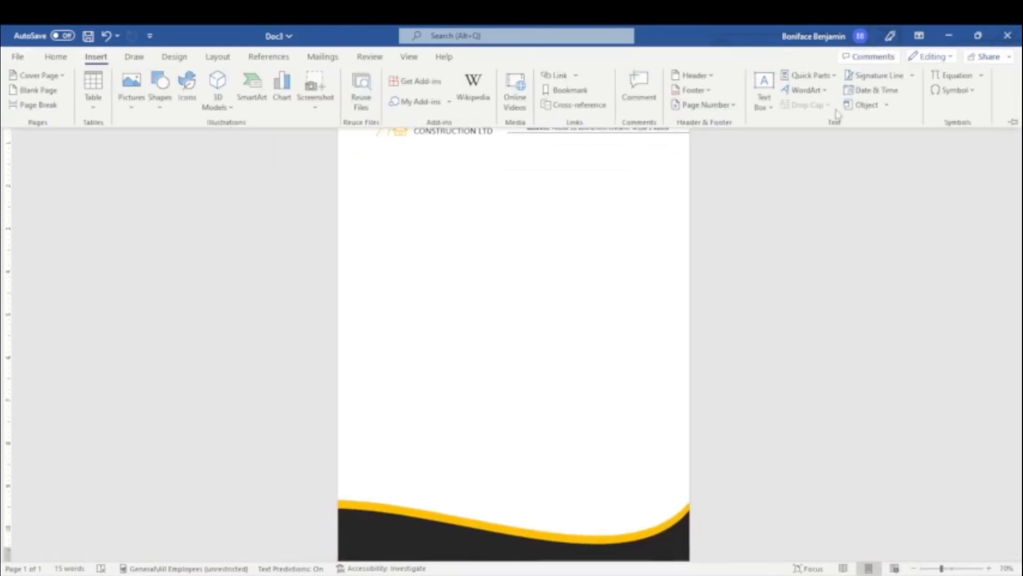
{"action": "left_click", "coordinate": [764, 91]}
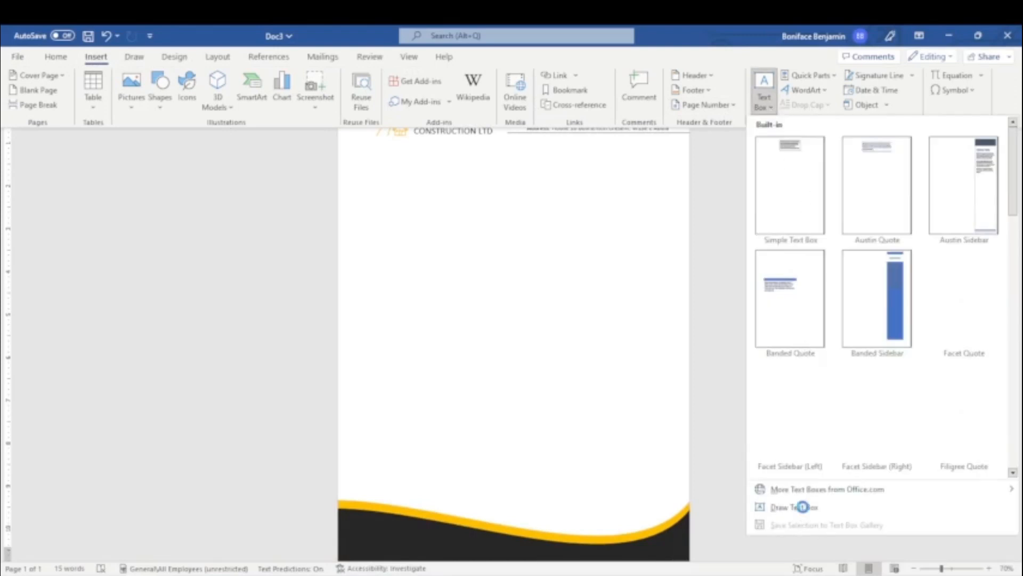
{"action": "left_click", "coordinate": [799, 507]}
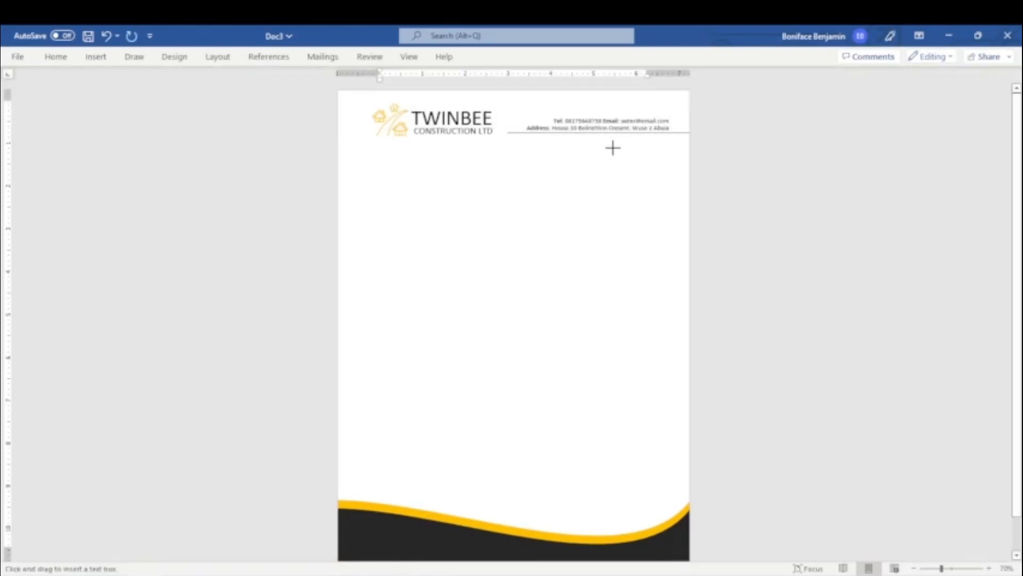
{"action": "left_click_drag", "start_coordinate": [612, 147], "coordinate": [679, 161]}
Step: Give the box no fill and no outline, enter the date 17/09/2022, and move it up slightly
{"action": "left_click", "coordinate": [484, 58]}
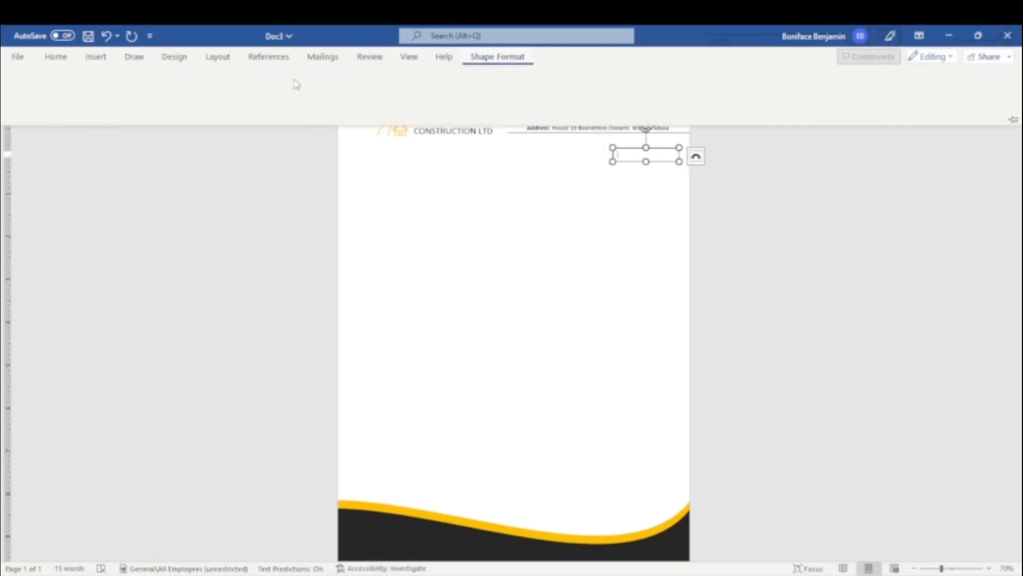
{"action": "left_click", "coordinate": [323, 76]}
{"action": "left_click", "coordinate": [330, 215]}
{"action": "left_click", "coordinate": [325, 94]}
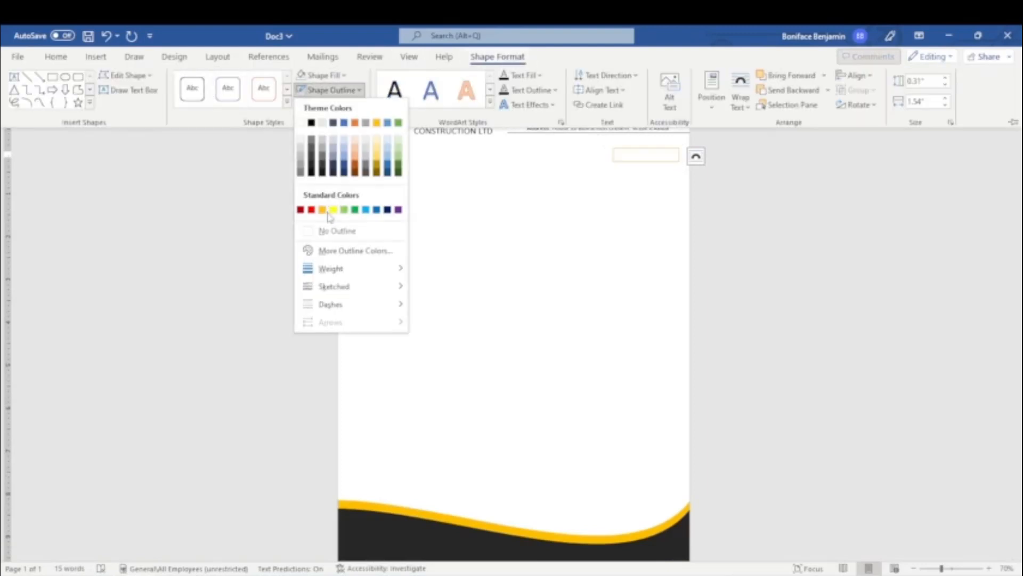
{"action": "left_click", "coordinate": [330, 229]}
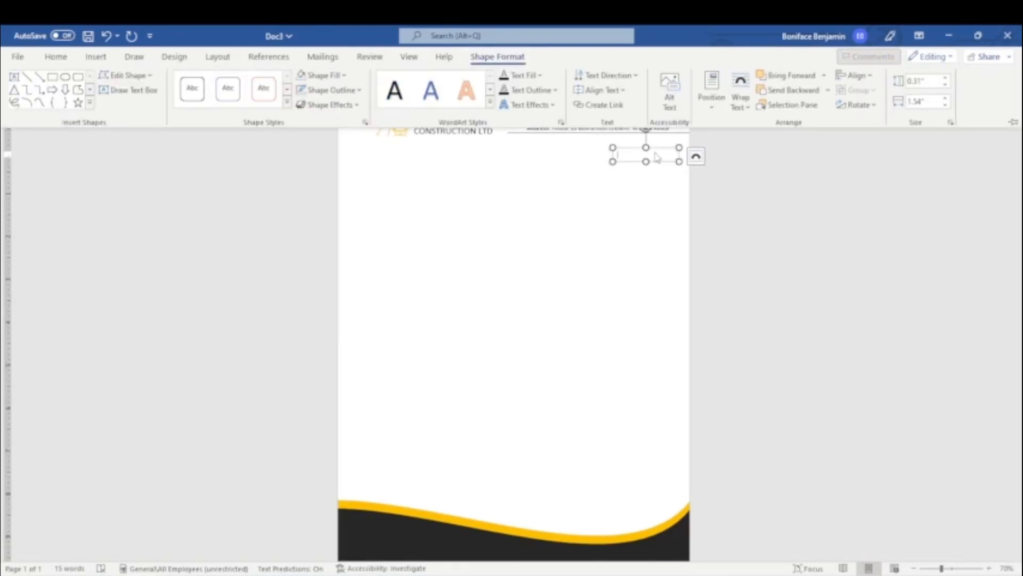
{"action": "type", "text": "17/09/2022"}
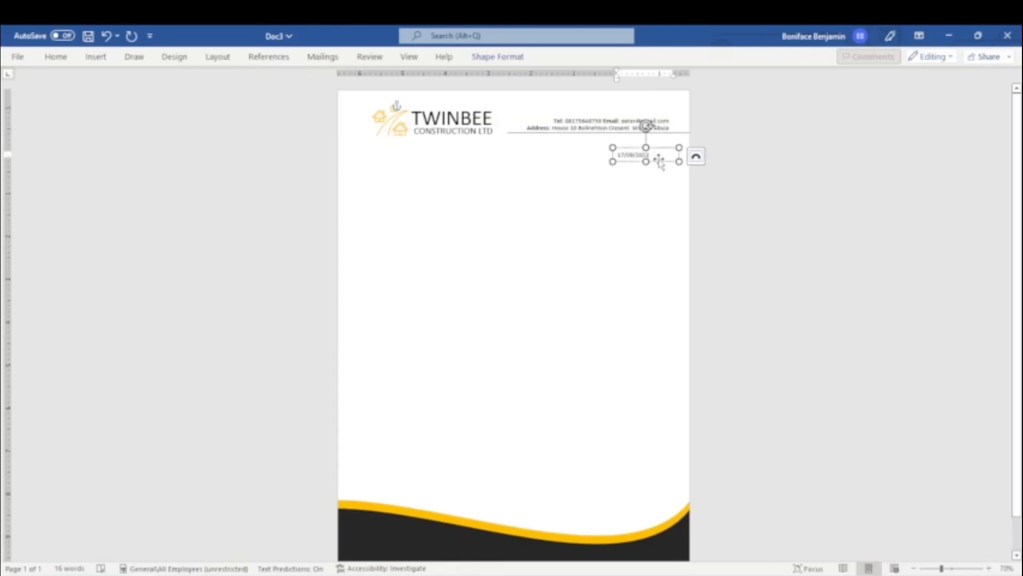
{"action": "left_click_drag", "start_coordinate": [659, 161], "coordinate": [654, 154]}
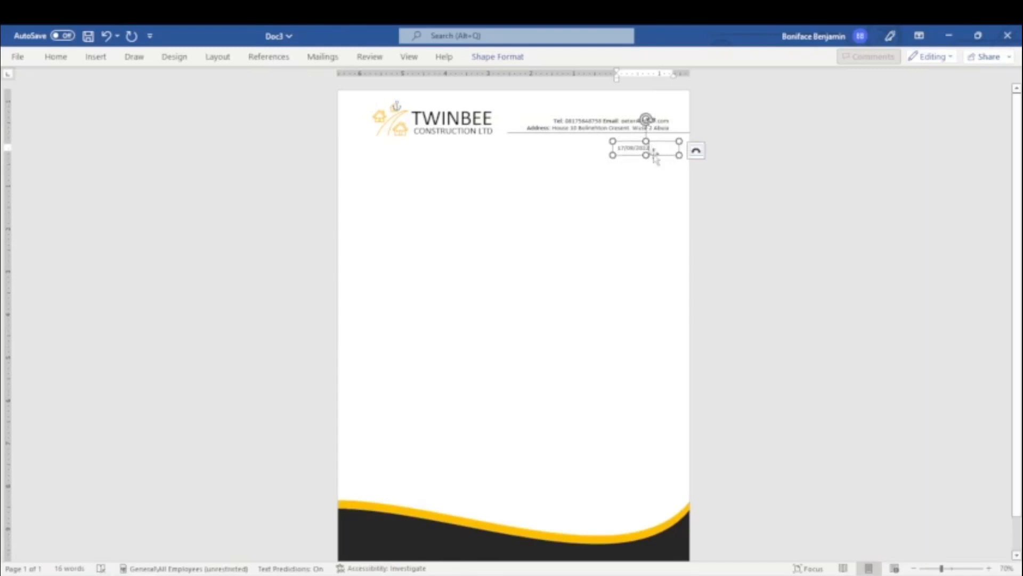
Step: Choose Draw Text Box again to prepare another text box
{"action": "left_click", "coordinate": [96, 57]}
{"action": "left_click", "coordinate": [763, 88]}
{"action": "left_click", "coordinate": [794, 138]}
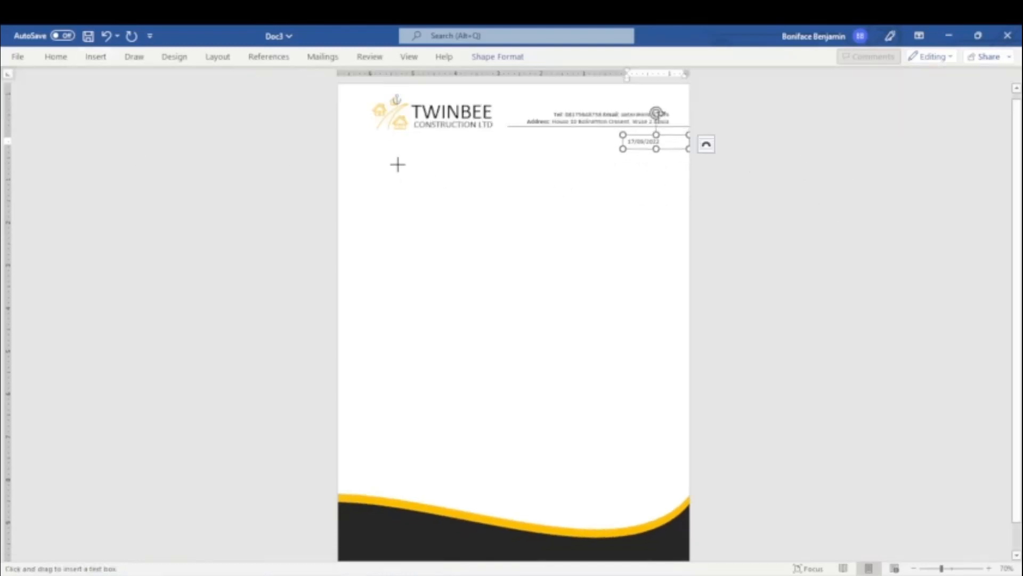
Step: Draw a text box below the logo with no fill and no outline
{"action": "left_click_drag", "start_coordinate": [378, 155], "coordinate": [465, 207]}
{"action": "left_click", "coordinate": [498, 57]}
{"action": "left_click", "coordinate": [320, 75]}
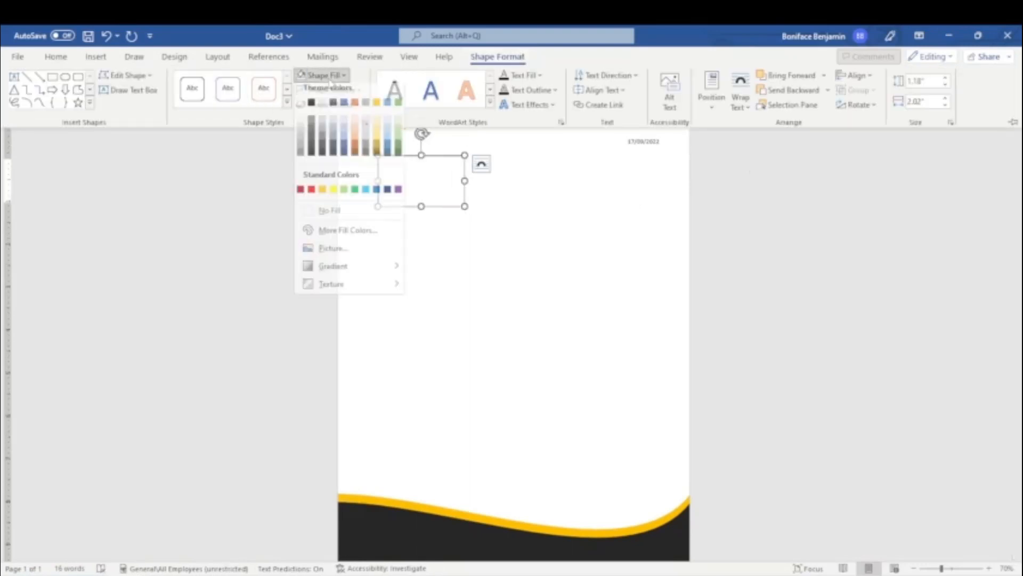
{"action": "left_click", "coordinate": [333, 217]}
{"action": "left_click", "coordinate": [329, 90]}
{"action": "left_click", "coordinate": [335, 230]}
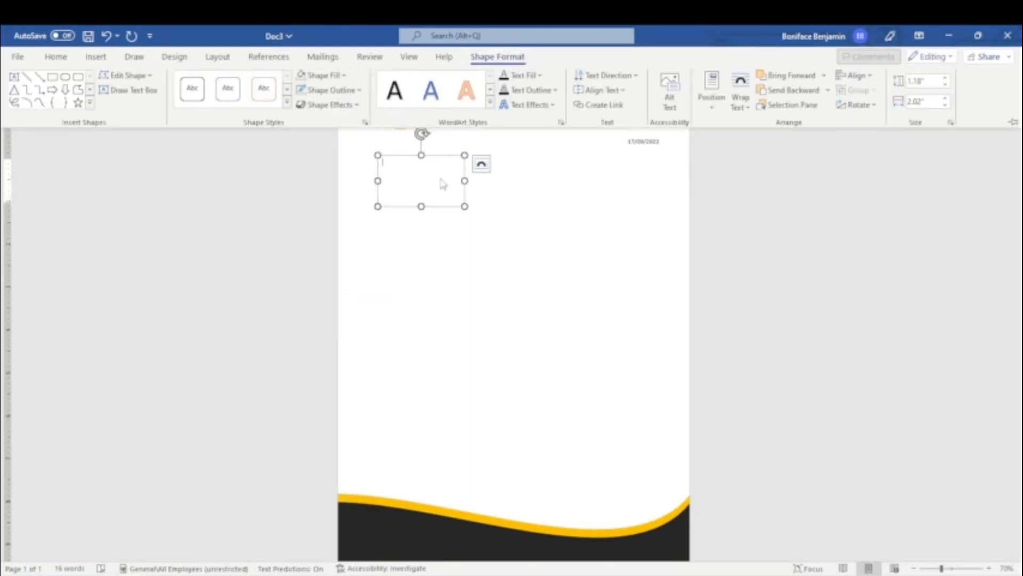
Step: Type the four-line recipient address headed 'The Country Director' and remove space after its paragraphs
{"action": "type", "text": "The Country Director"}
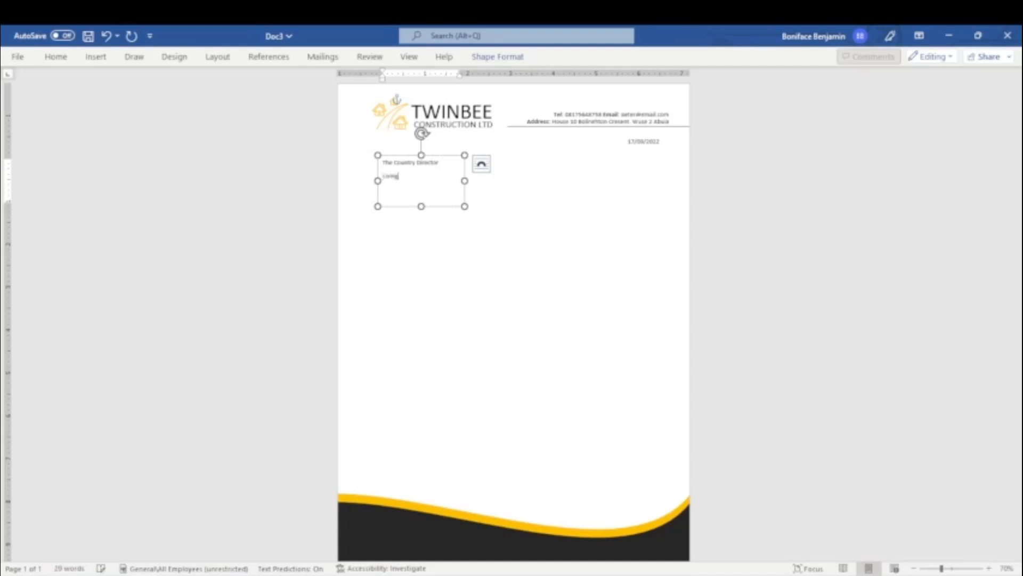
{"action": "type", "text": "ed Construction Ltd"}
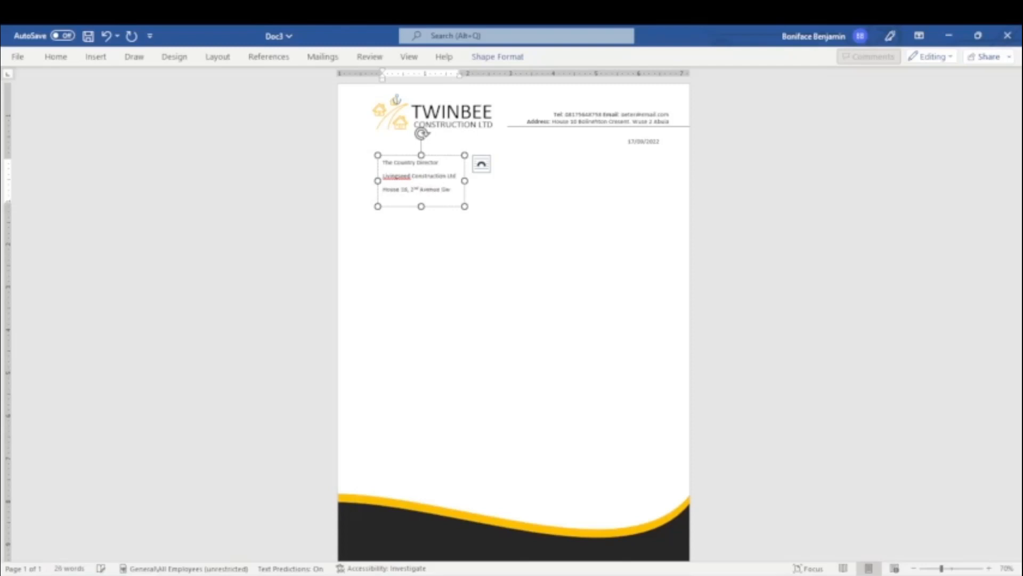
{"action": "type", "text": "arinpa, Abuja Nigeria"}
{"action": "key", "text": "ctrl+a"}
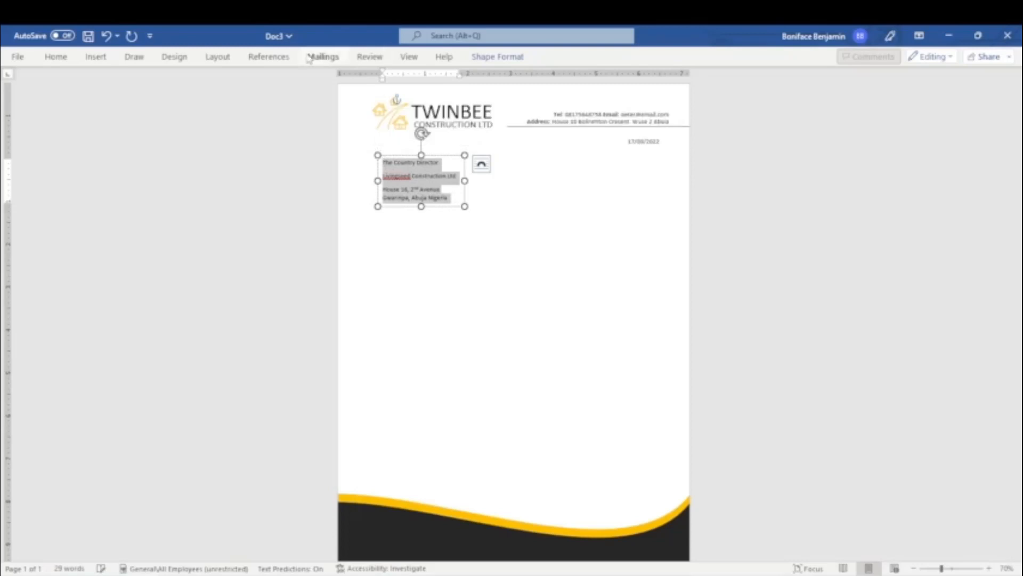
{"action": "left_click", "coordinate": [55, 57]}
{"action": "left_click", "coordinate": [376, 101]}
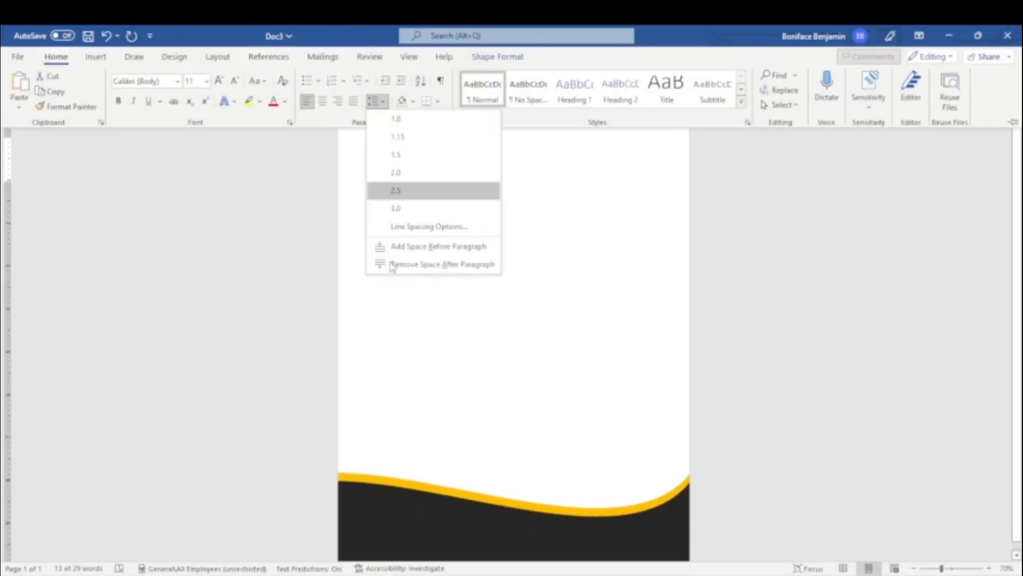
{"action": "left_click", "coordinate": [393, 265]}
{"action": "key", "text": "ctrl+F1"}
{"action": "left_click", "coordinate": [441, 213]}
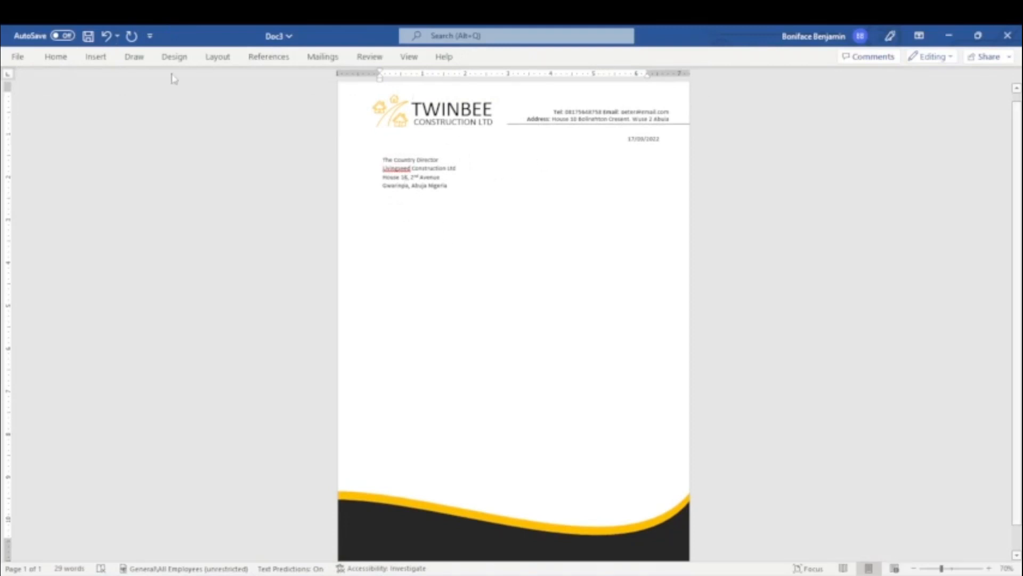
Step: Draw a wide text box below the recipient address with no fill and no outline
{"action": "left_click", "coordinate": [93, 57]}
{"action": "left_click", "coordinate": [765, 90]}
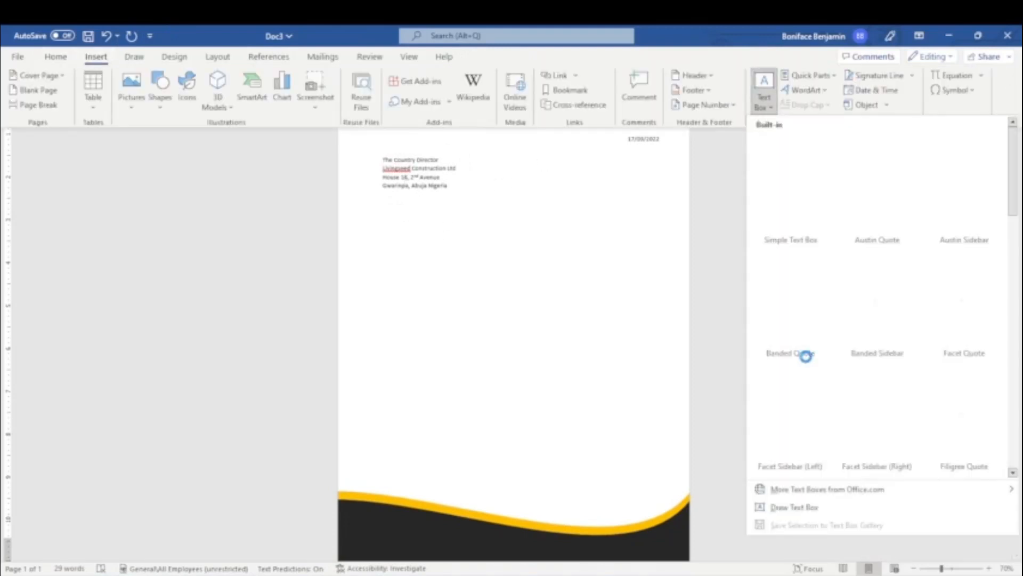
{"action": "left_click", "coordinate": [789, 507]}
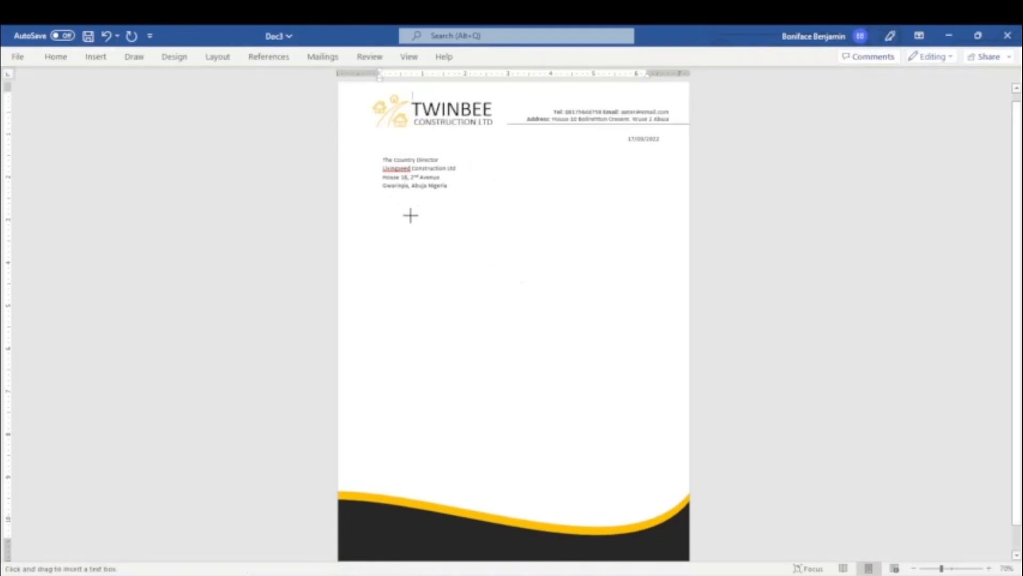
{"action": "left_click_drag", "start_coordinate": [391, 215], "coordinate": [638, 235]}
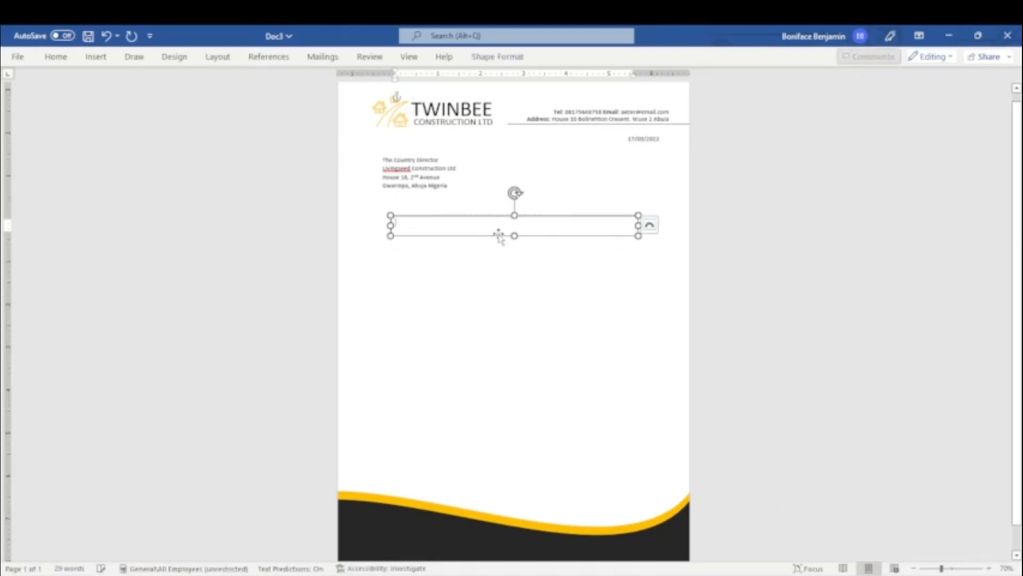
{"action": "left_click", "coordinate": [497, 56]}
{"action": "left_click", "coordinate": [324, 75]}
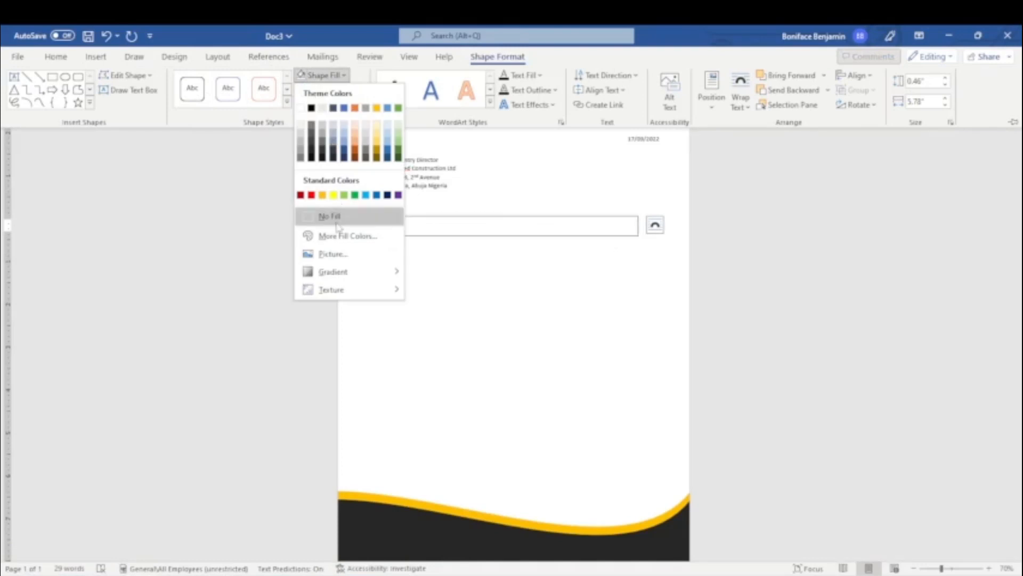
{"action": "left_click", "coordinate": [336, 224]}
{"action": "left_click", "coordinate": [331, 90]}
{"action": "left_click", "coordinate": [338, 228]}
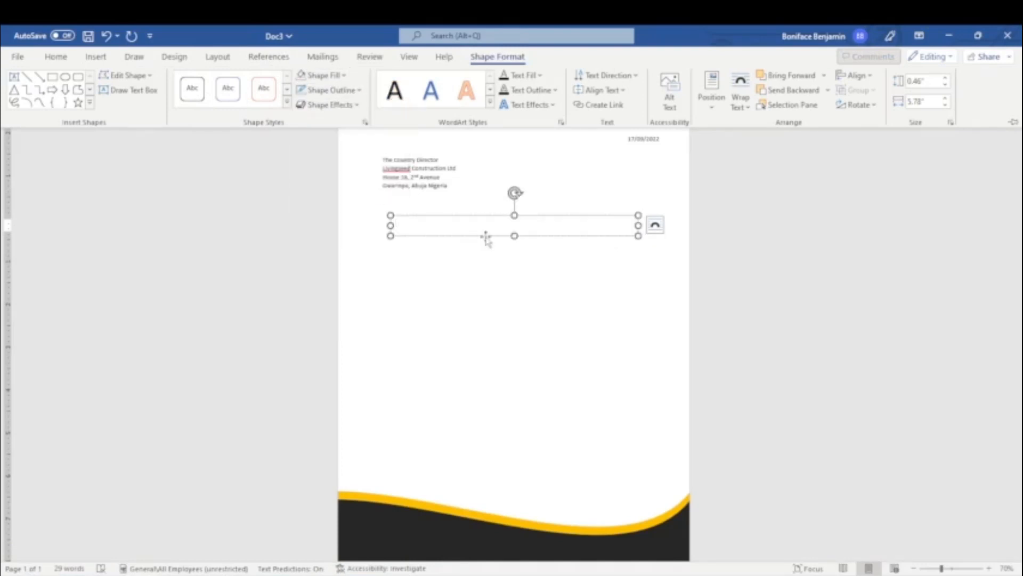
Step: Enter 'LETTER OF INTRODUCTION' at 20 pt and narrow the box to fit the title
{"action": "left_click", "coordinate": [486, 238]}
{"action": "type", "text": "LETTER OF INTRODUC"}
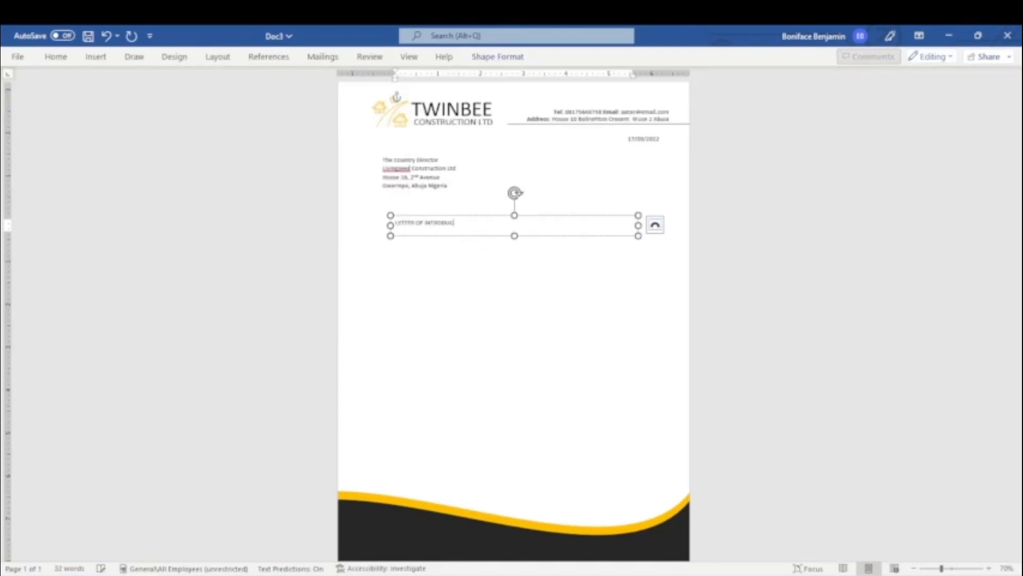
{"action": "type", "text": "TION"}
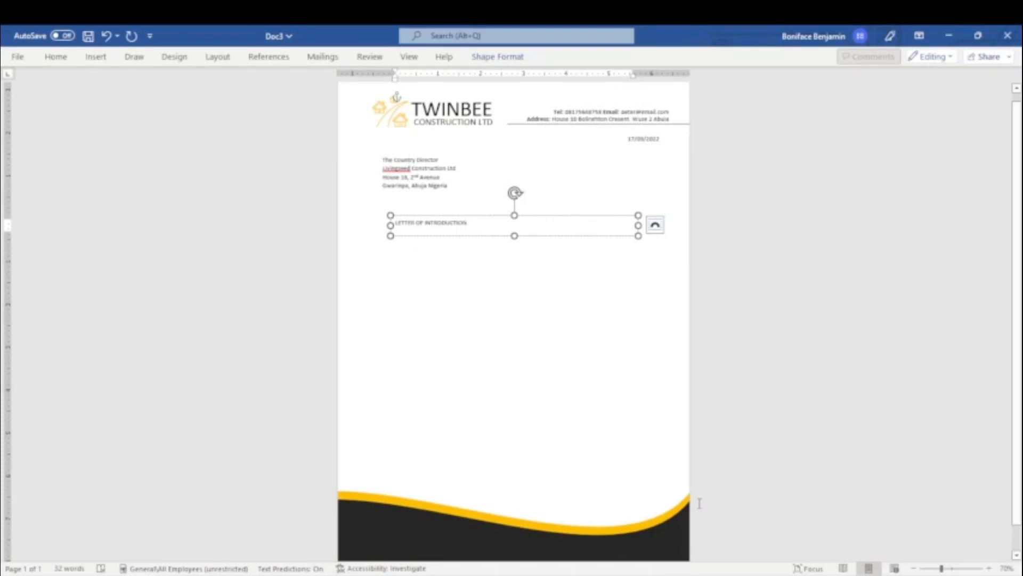
{"action": "key", "text": "ctrl+a"}
{"action": "left_click", "coordinate": [56, 57]}
{"action": "left_click", "coordinate": [205, 81]}
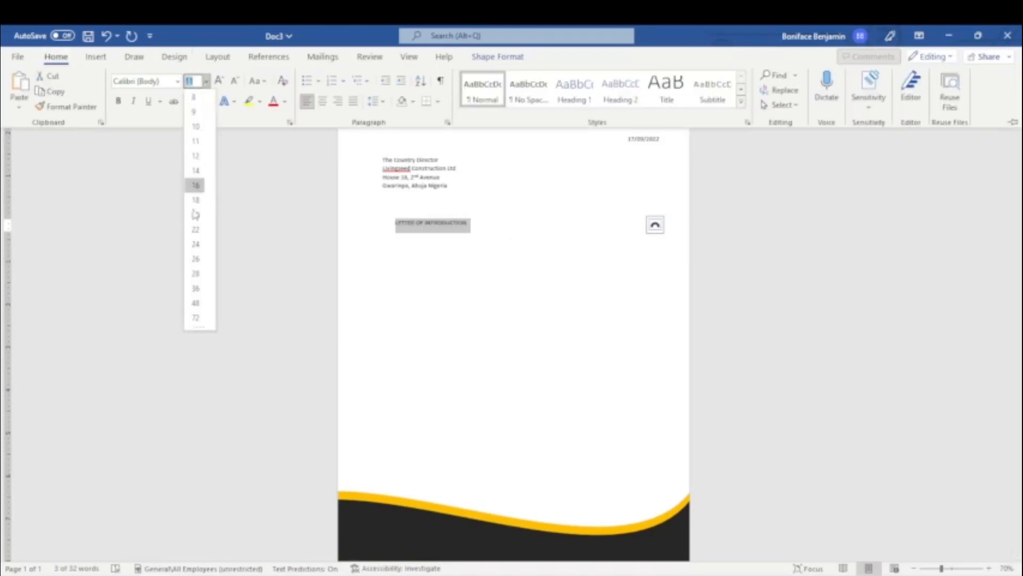
{"action": "left_click", "coordinate": [196, 214]}
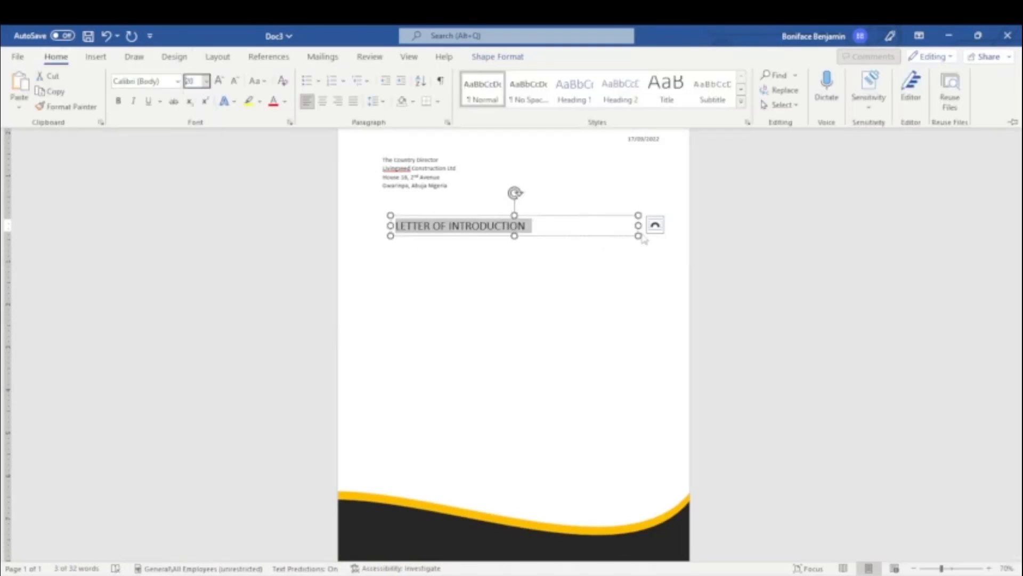
{"action": "left_click_drag", "start_coordinate": [639, 226], "coordinate": [540, 235]}
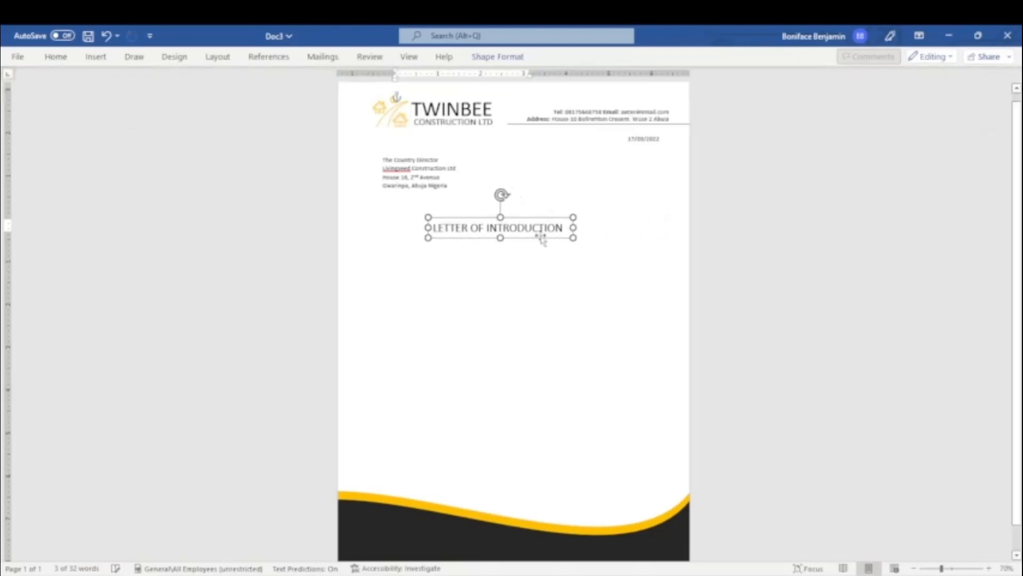
{"action": "left_click", "coordinate": [650, 139]}
Step: Copy the date box under the address, change its text to 'Dear Sir', and nudge it into place
{"action": "left_click_drag", "start_coordinate": [649, 147], "coordinate": [405, 212]}
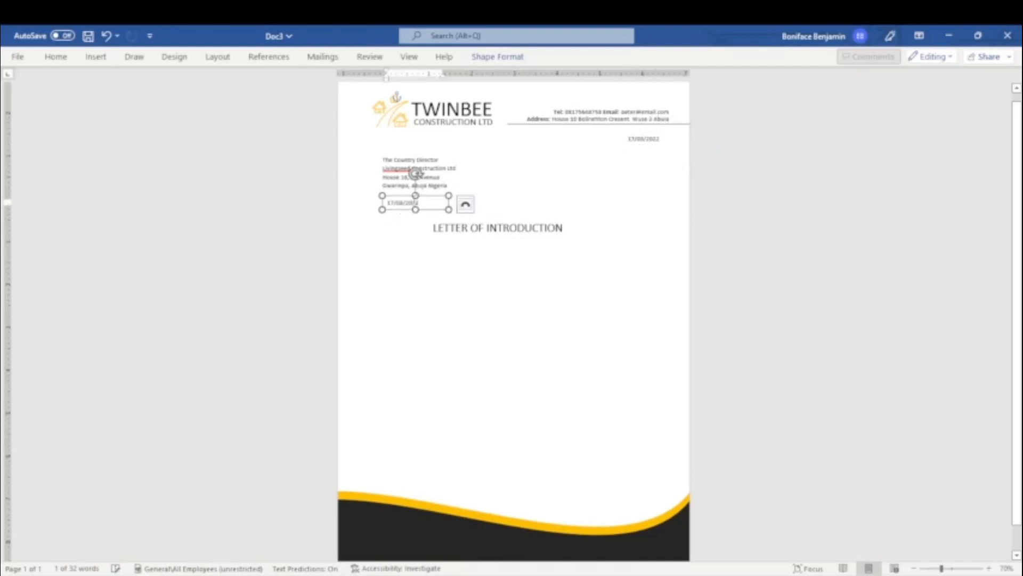
{"action": "triple_click", "coordinate": [410, 203]}
{"action": "type", "text": "Dear Ms"}
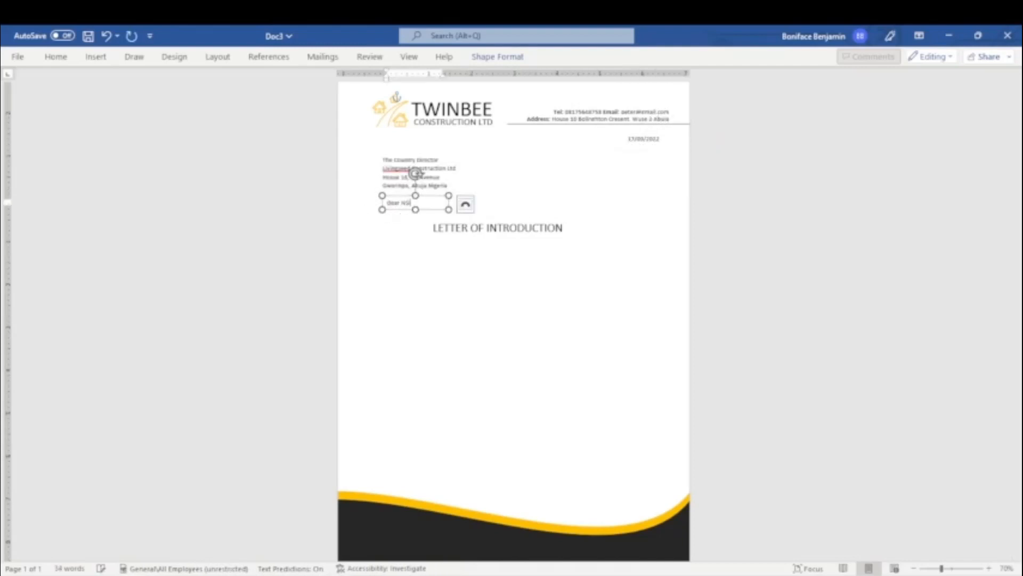
{"action": "key", "text": "BackSpace"}
{"action": "left_click", "coordinate": [392, 210]}
{"action": "key", "text": "Left"}
{"action": "key", "text": "Left"}
{"action": "key", "text": "Left"}
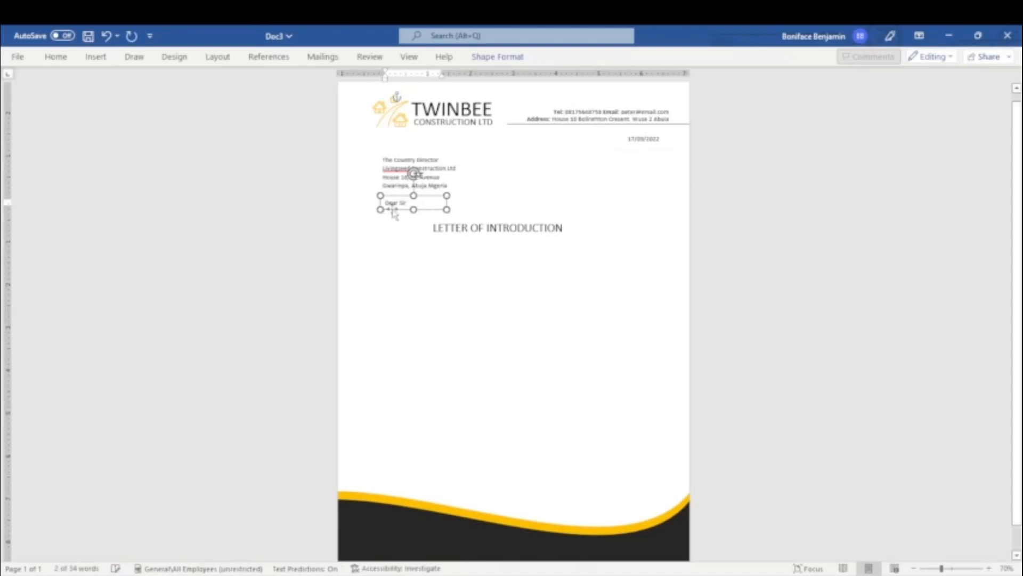
{"action": "key", "text": "Left"}
{"action": "key", "text": "Left"}
{"action": "key", "text": "Down"}
{"action": "key", "text": "Down"}
{"action": "key", "text": "Down"}
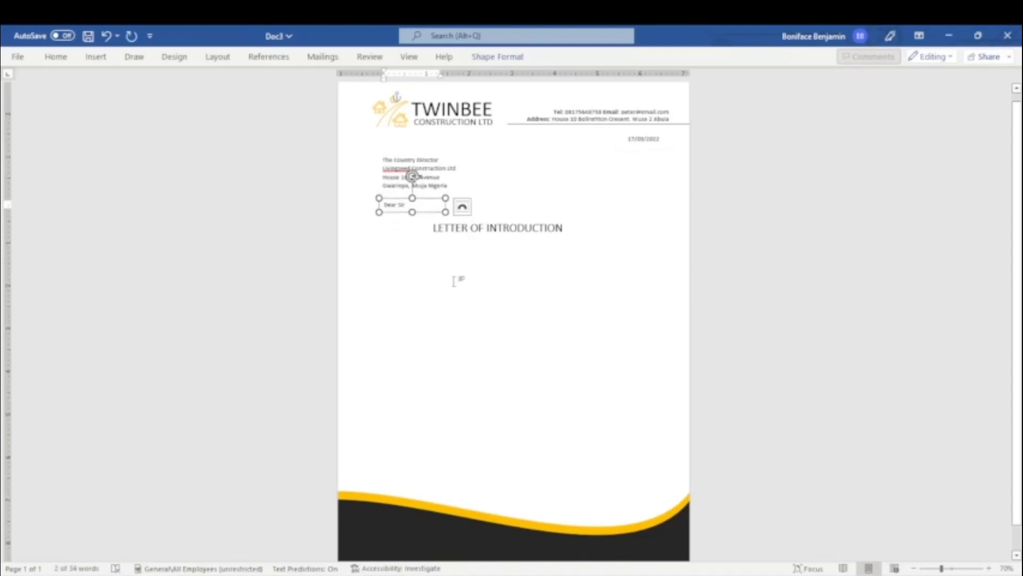
Step: Draw a large text box for the letter body beneath the title
{"action": "left_click", "coordinate": [96, 56]}
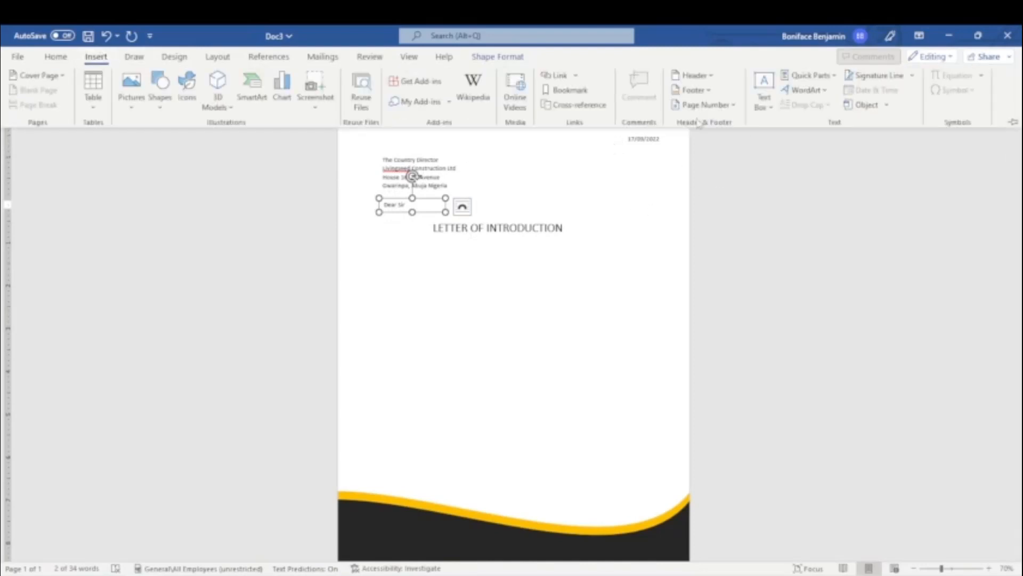
{"action": "left_click", "coordinate": [949, 36]}
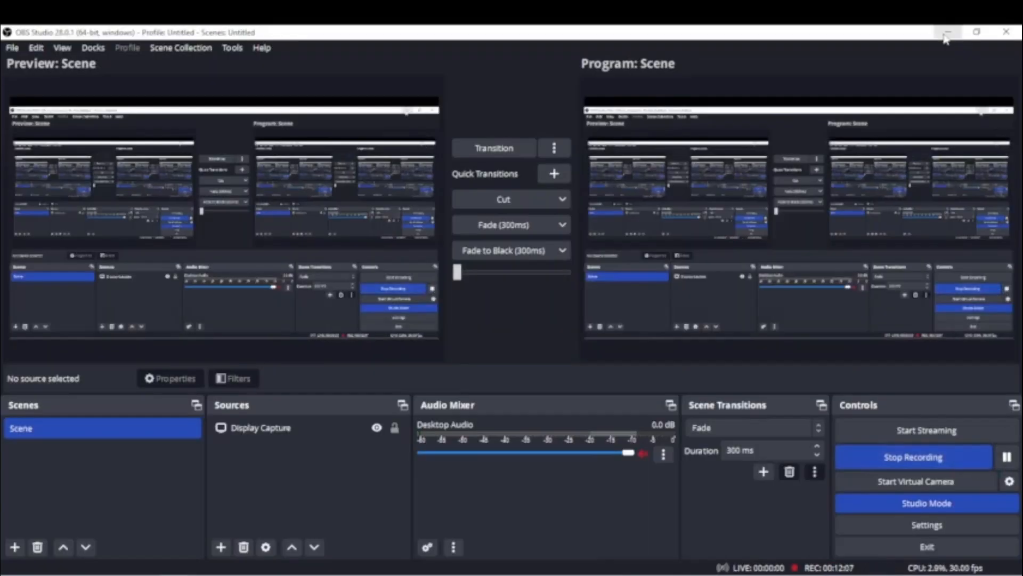
{"action": "left_click", "coordinate": [947, 33]}
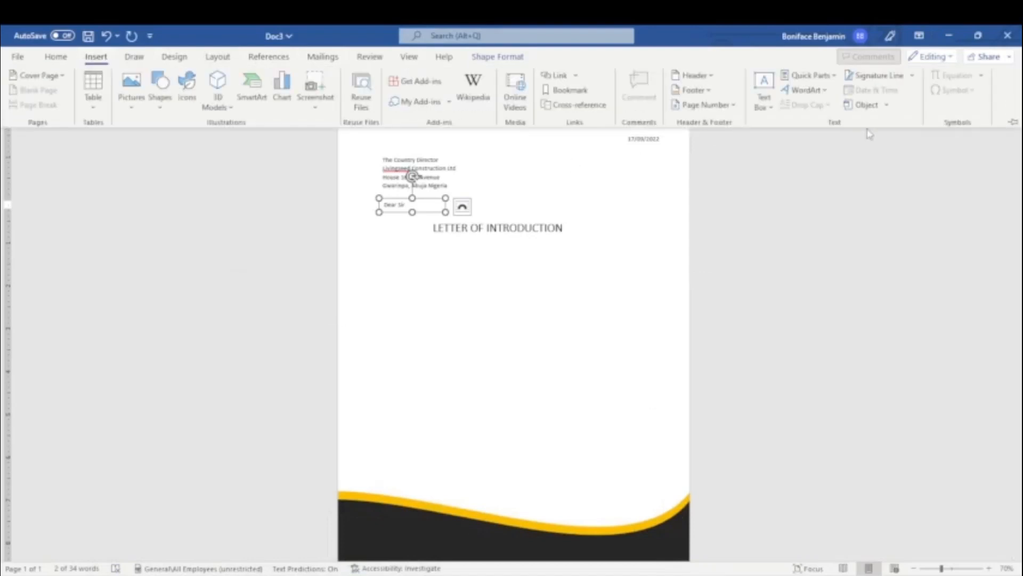
{"action": "left_click", "coordinate": [764, 90]}
{"action": "left_click", "coordinate": [789, 142]}
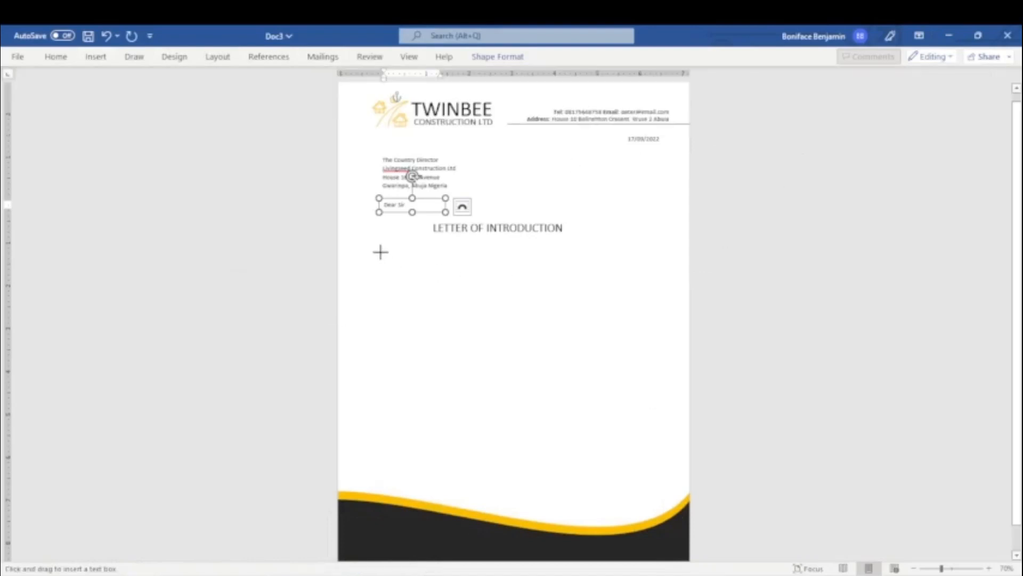
{"action": "left_click_drag", "start_coordinate": [380, 252], "coordinate": [674, 480]}
{"action": "left_click_drag", "start_coordinate": [559, 482], "coordinate": [544, 476]}
Step: Remove the body box's outline and place the caret inside it
{"action": "left_click", "coordinate": [477, 57]}
{"action": "left_click", "coordinate": [330, 89]}
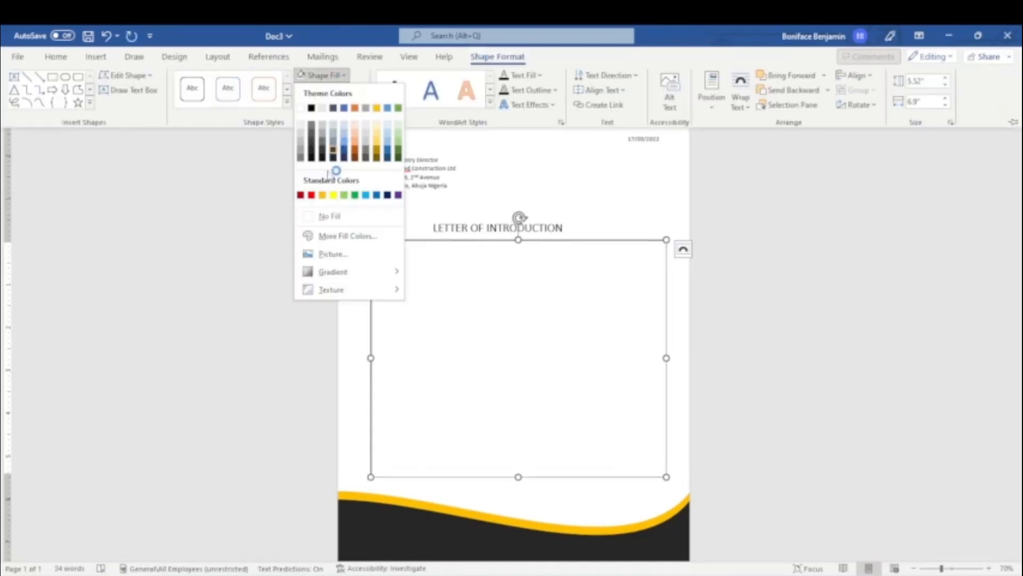
{"action": "left_click", "coordinate": [330, 91]}
{"action": "left_click", "coordinate": [331, 89]}
{"action": "left_click", "coordinate": [329, 228]}
{"action": "left_click", "coordinate": [415, 254]}
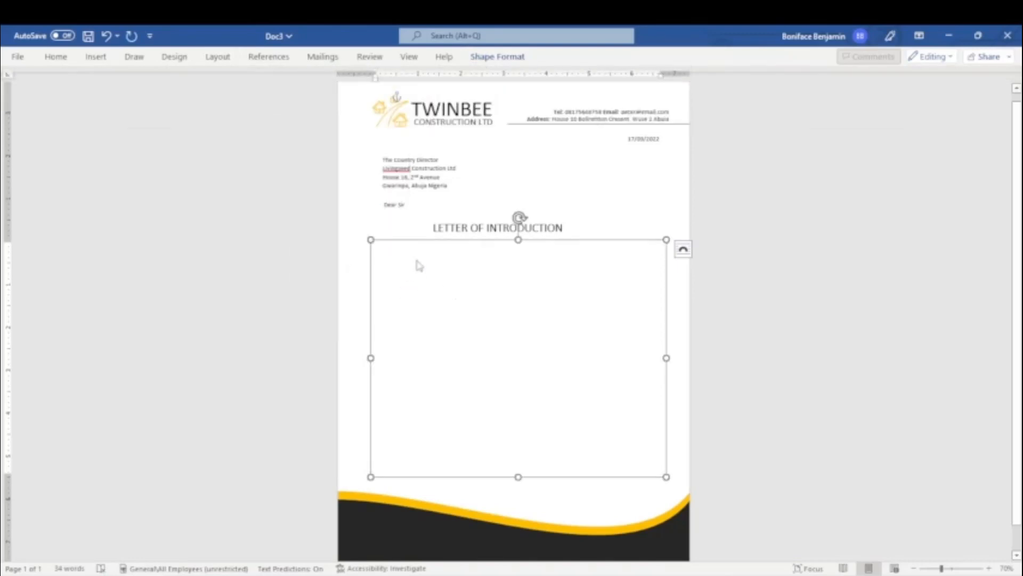
Step: Type the opening paragraph introducing the company as a Nigerian construction and renovation firm
{"action": "type", "text": "On"}
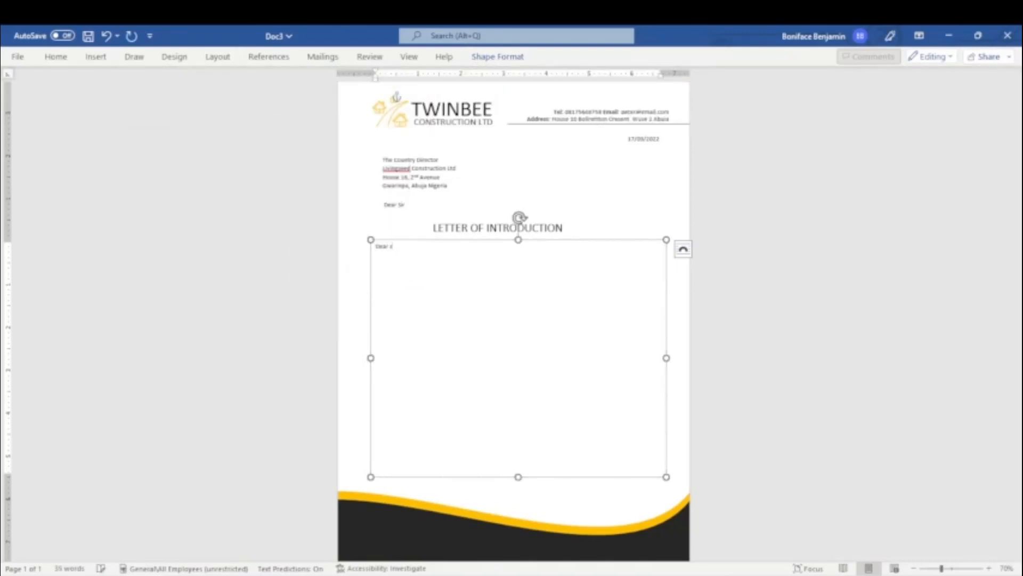
{"action": "key", "text": "ctrl+a"}
{"action": "type", "text": "We w"}
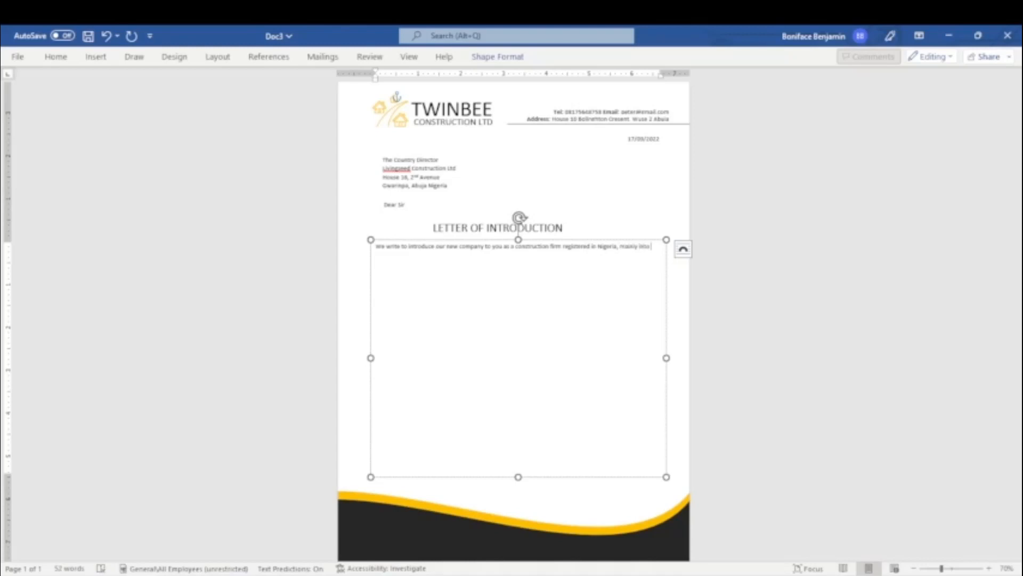
{"action": "type", "text": "lding construction, renovation, interior decoration etc."}
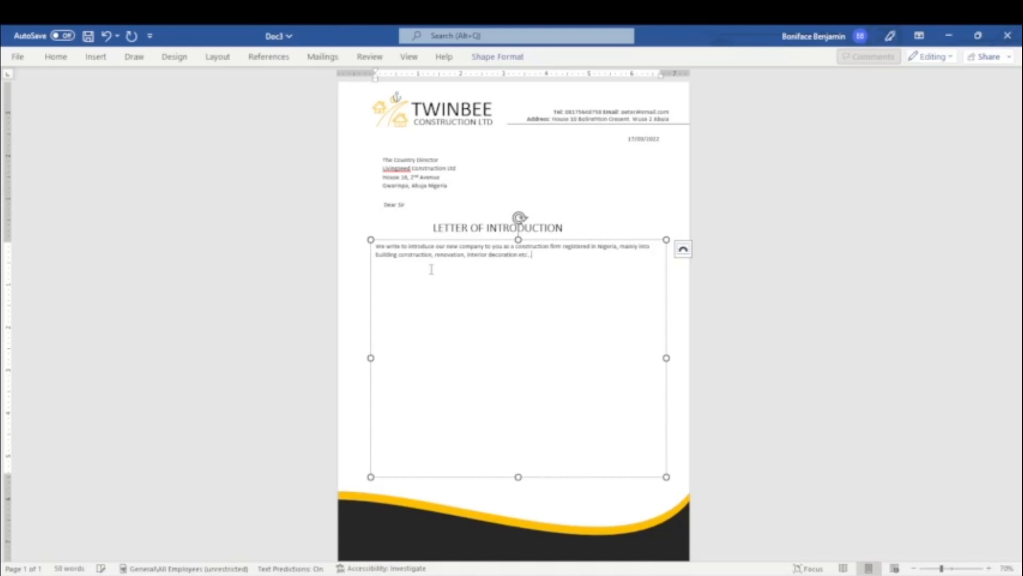
Step: Copy the opening paragraph and paste it to build a second paragraph
{"action": "key", "text": "ctrl+a"}
{"action": "key", "text": "ctrl+c"}
{"action": "left_click", "coordinate": [548, 258]}
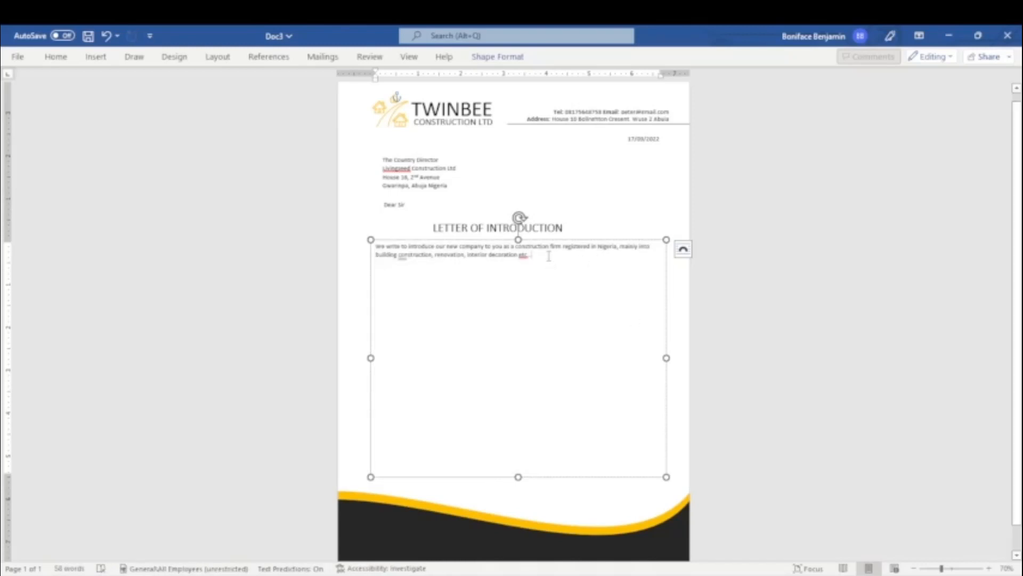
{"action": "key", "text": "ctrl+v"}
{"action": "key", "text": "ctrl"}
{"action": "left_click", "coordinate": [423, 273]}
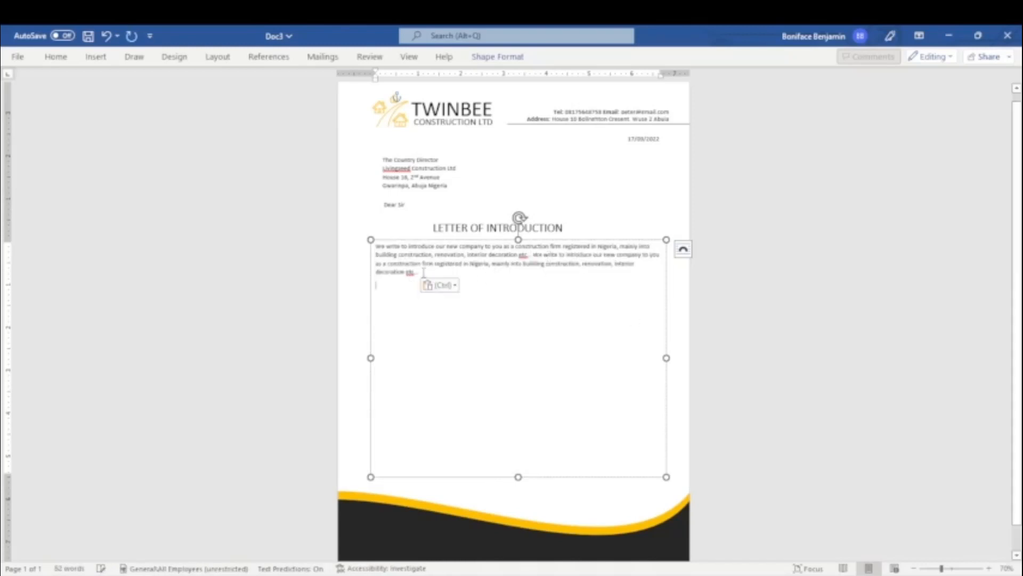
{"action": "key", "text": "ctrl+v"}
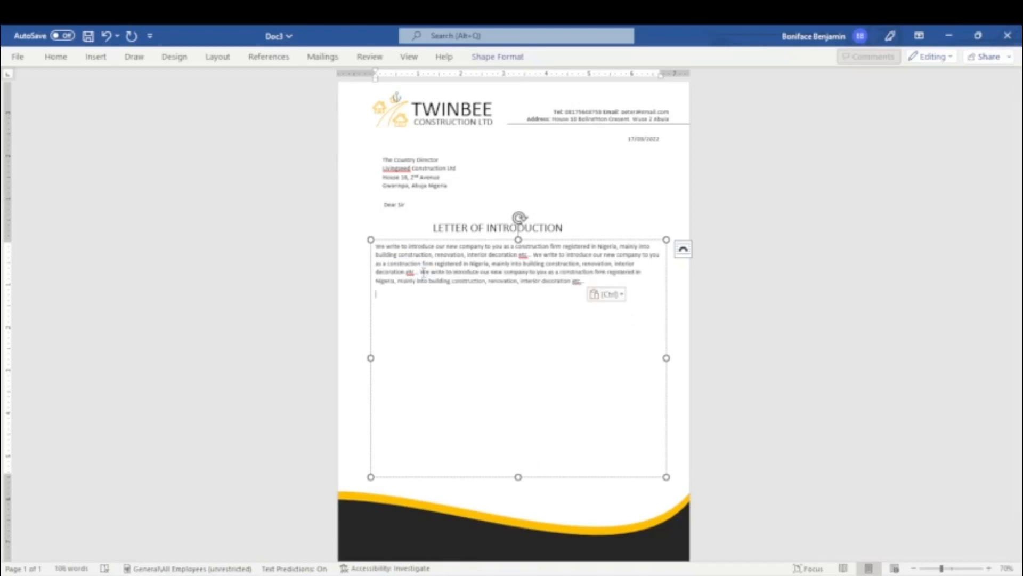
{"action": "key", "text": "ctrl+v"}
{"action": "key", "text": "BackSpace"}
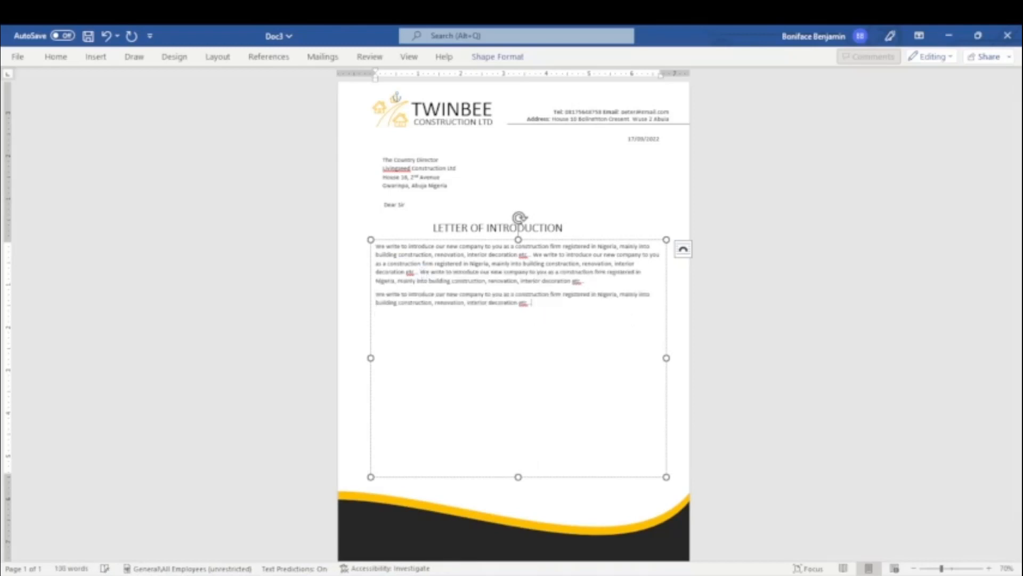
Step: Paste the introduction sentence repeatedly to fill out paragraphs two, three and four
{"action": "key", "text": "ctrl+v"}
{"action": "key", "text": "ctrl+v"}
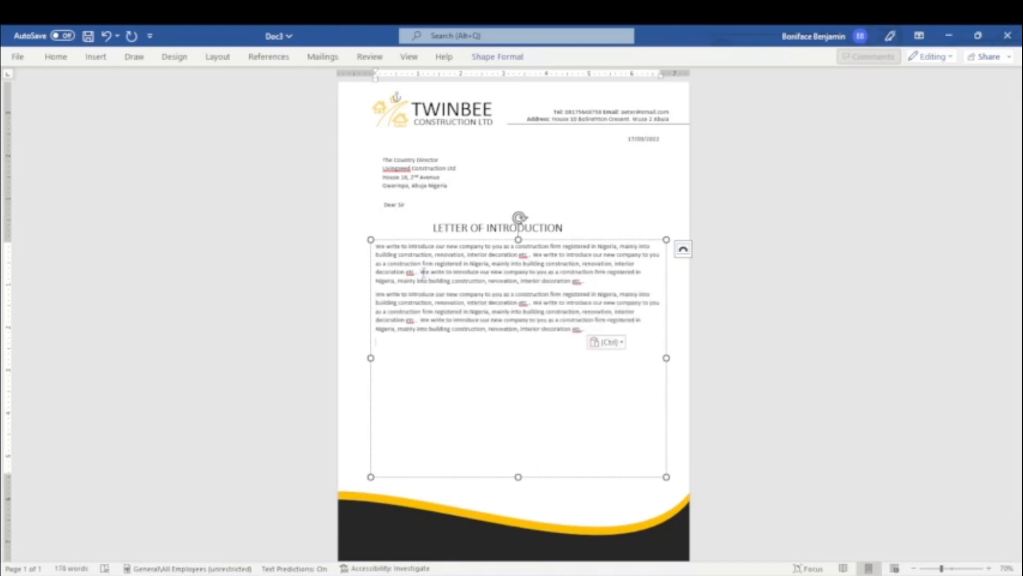
{"action": "key", "text": "ctrl+v"}
{"action": "key", "text": "ctrl+v"}
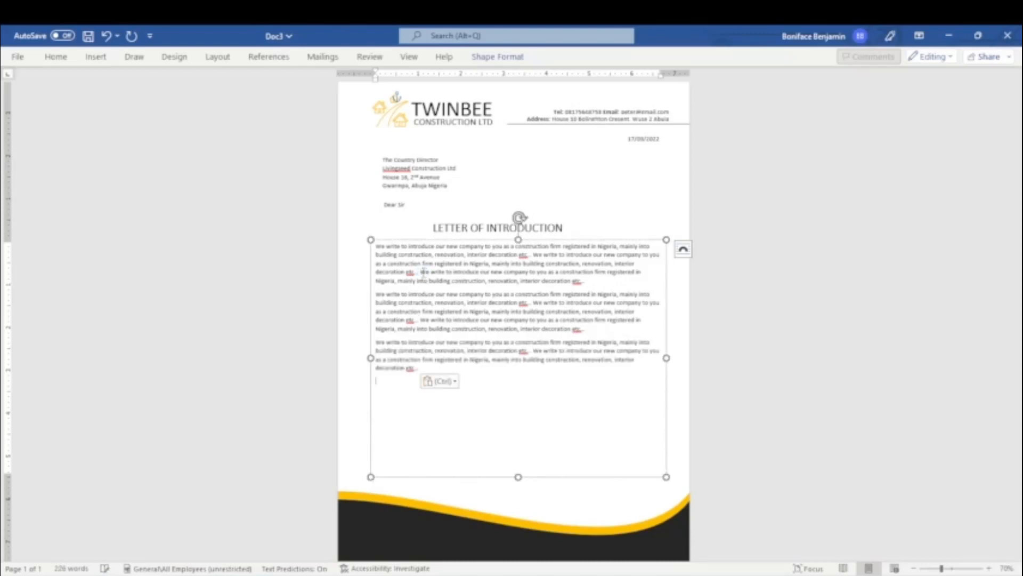
{"action": "key", "text": "ctrl+v"}
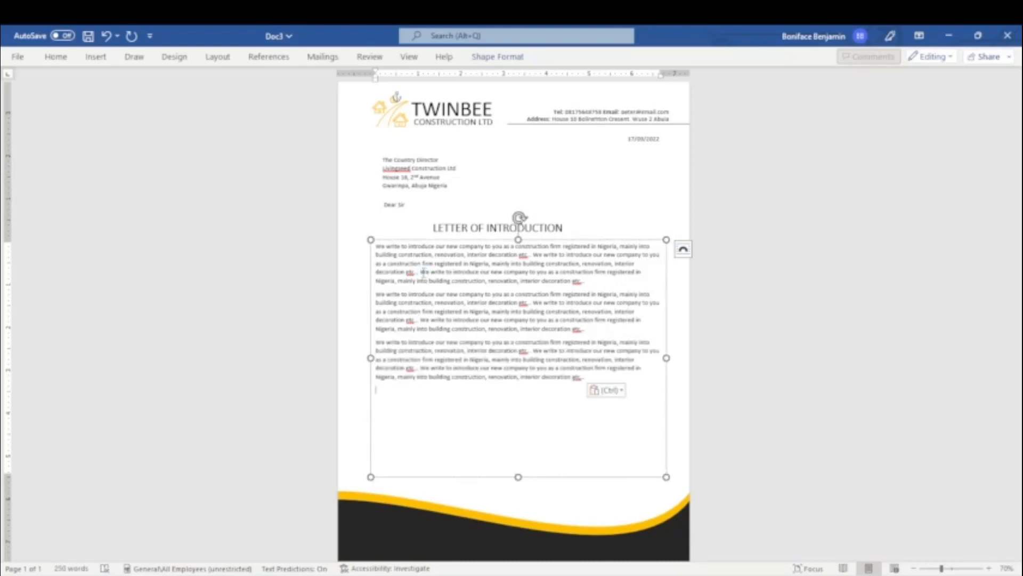
{"action": "key", "text": "ctrl+v"}
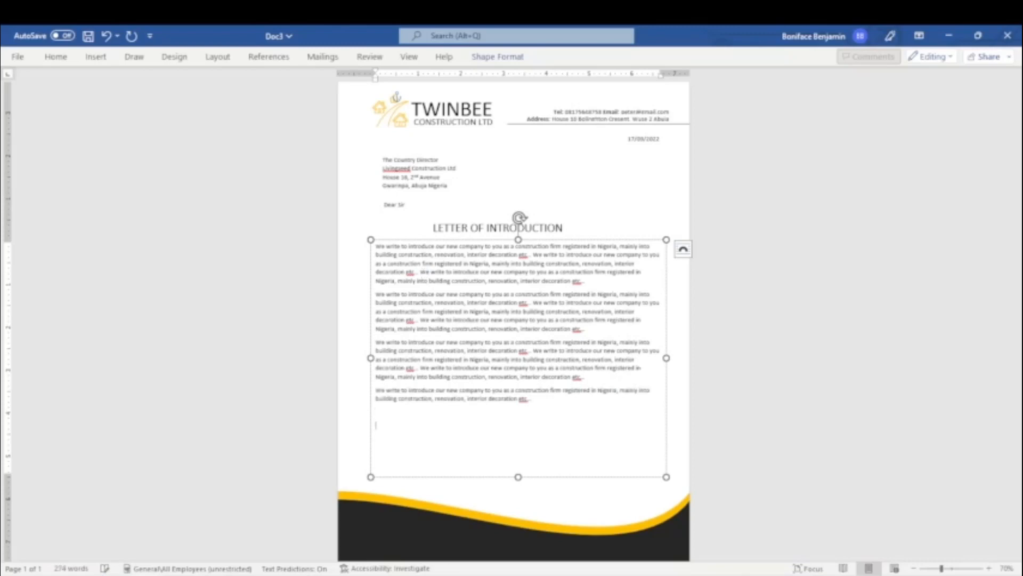
{"action": "key", "text": "ctrl+v"}
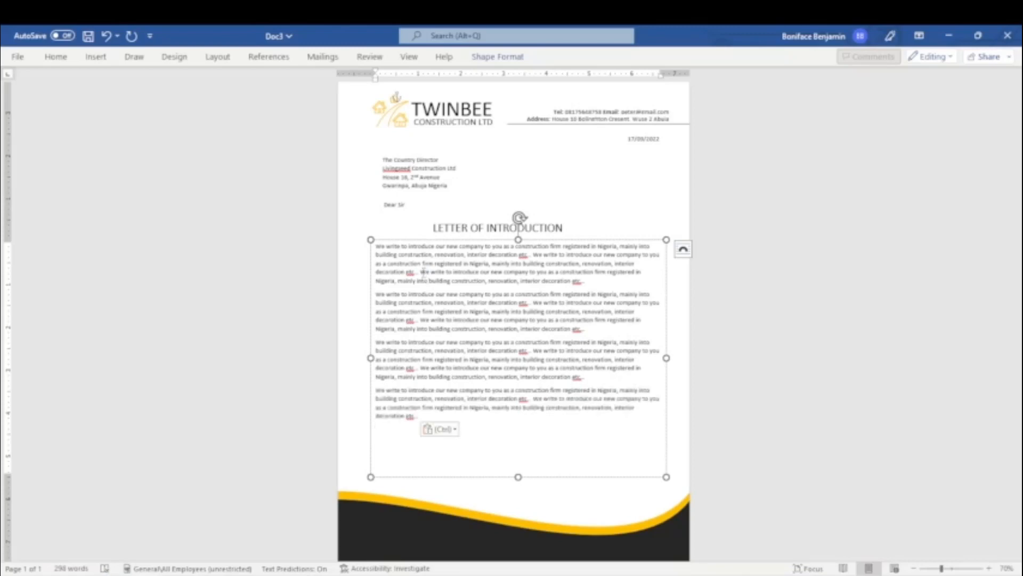
{"action": "key", "text": "ctrl+v"}
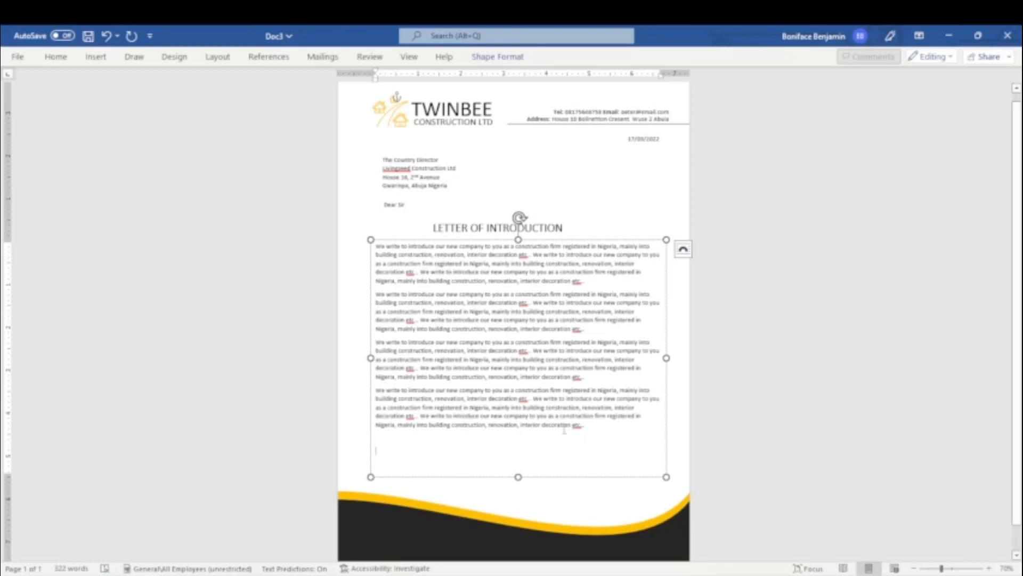
Step: Type the 'Yours Faithfully' closing with the signer's name and right-align both lines
{"action": "type", "text": "Yours Faithfully"}
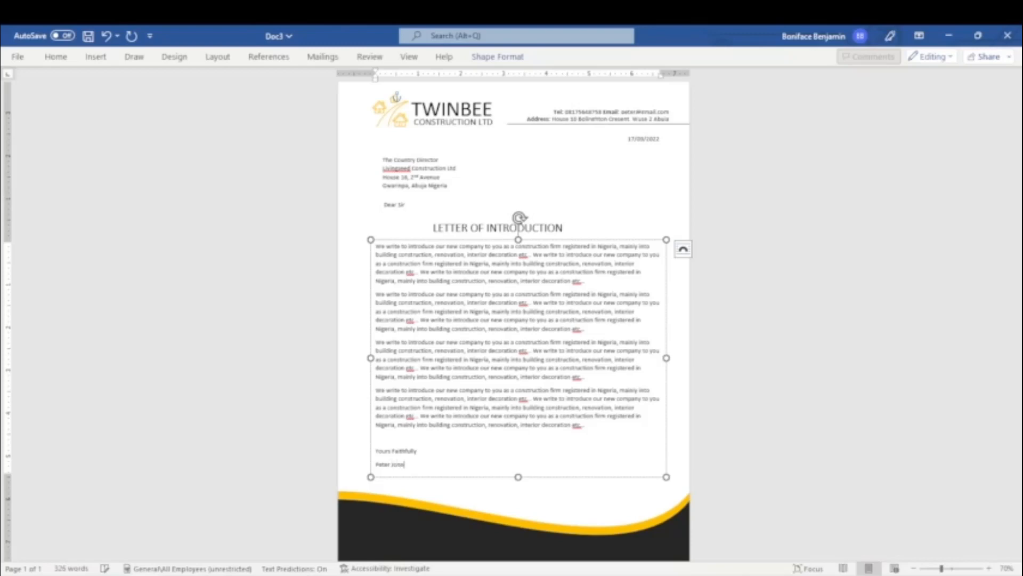
{"action": "left_click_drag", "start_coordinate": [362, 454], "coordinate": [420, 476]}
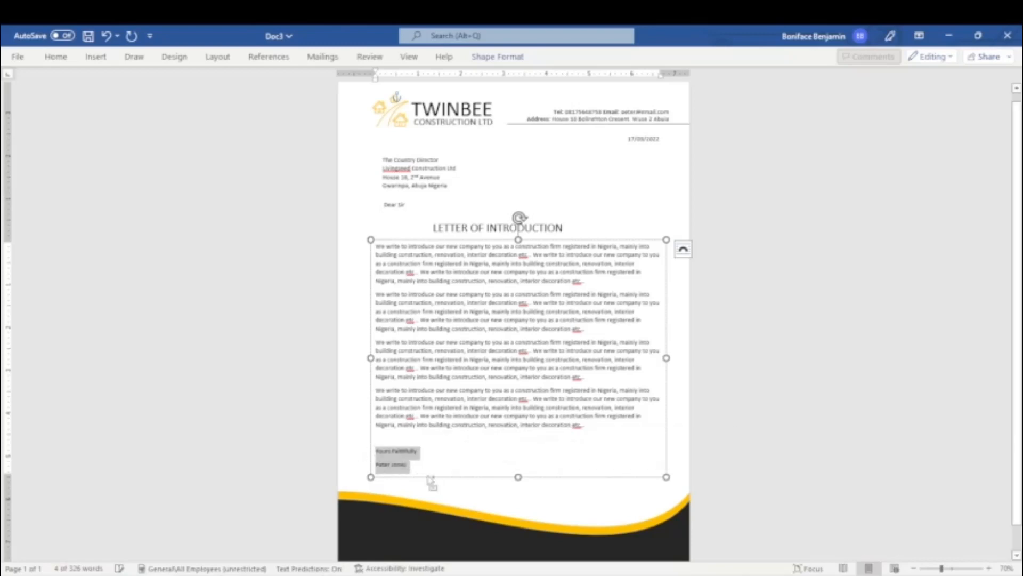
{"action": "key", "text": "ctrl+r"}
{"action": "left_click", "coordinate": [617, 463]}
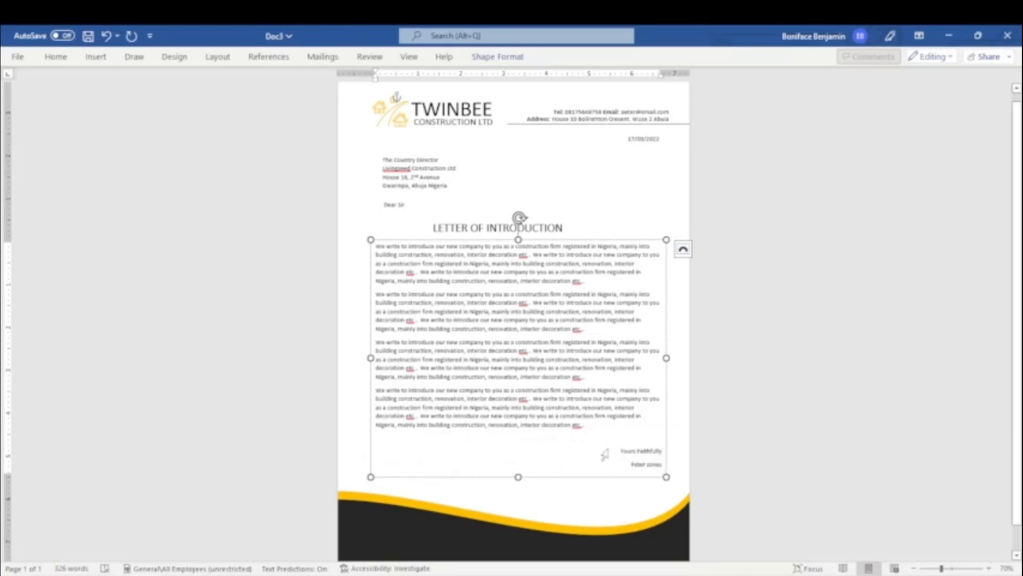
Step: Make 'Yours Faithfully' bold and italic
{"action": "left_click_drag", "start_coordinate": [605, 454], "coordinate": [663, 452]}
{"action": "left_click", "coordinate": [55, 56]}
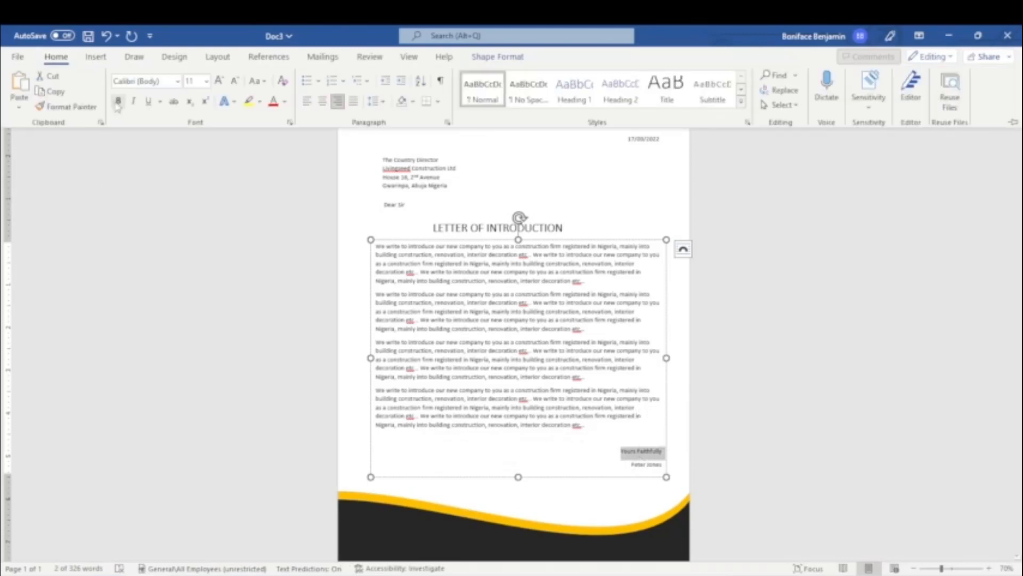
{"action": "left_click", "coordinate": [117, 105]}
{"action": "left_click", "coordinate": [631, 465]}
{"action": "left_click_drag", "start_coordinate": [616, 451], "coordinate": [665, 452]}
{"action": "left_click", "coordinate": [58, 57]}
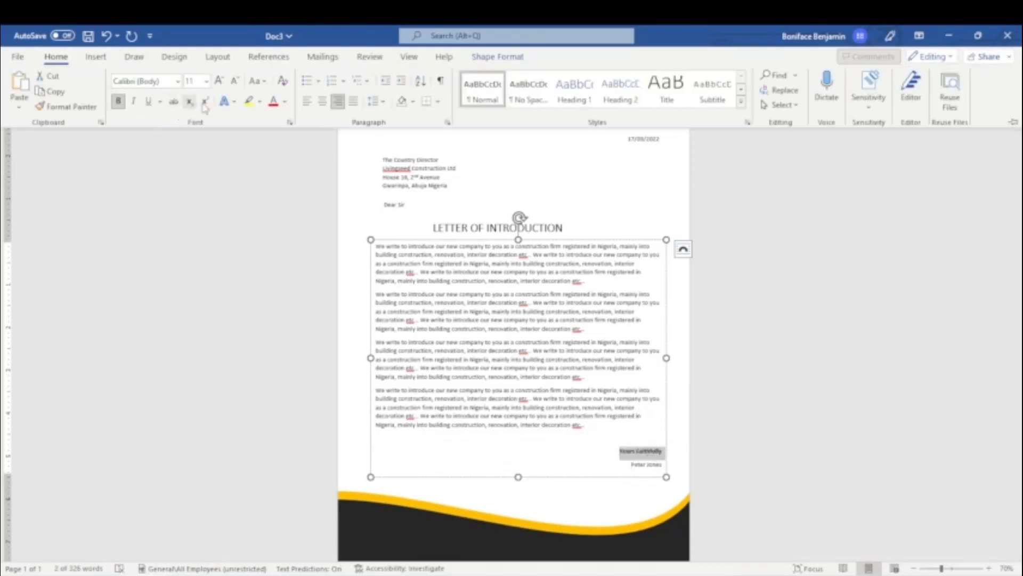
{"action": "left_click", "coordinate": [133, 101]}
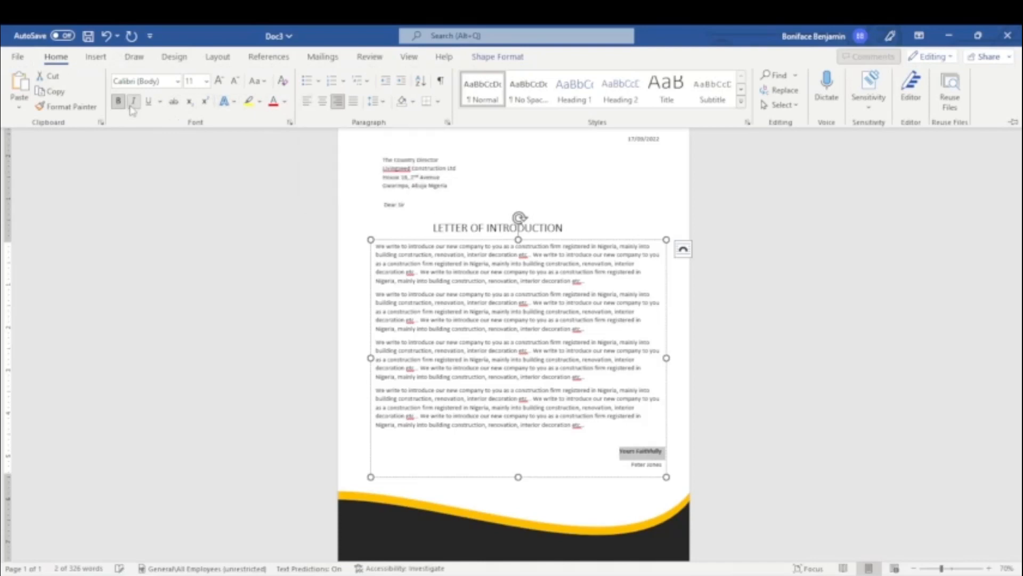
{"action": "left_click", "coordinate": [623, 485]}
{"action": "left_click", "coordinate": [659, 464]}
{"action": "left_click_drag", "start_coordinate": [659, 464], "coordinate": [633, 445]}
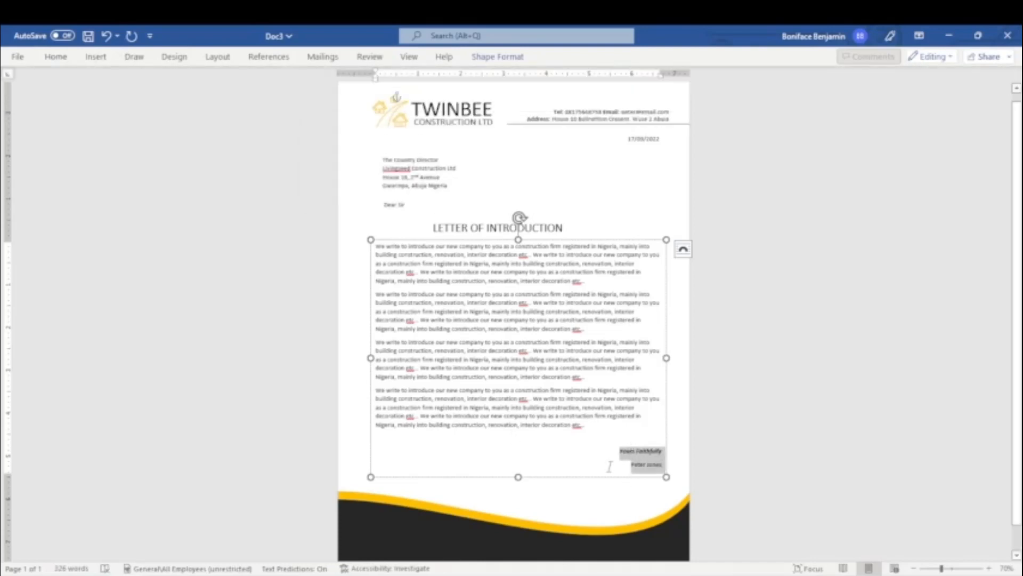
{"action": "left_click", "coordinate": [760, 464]}
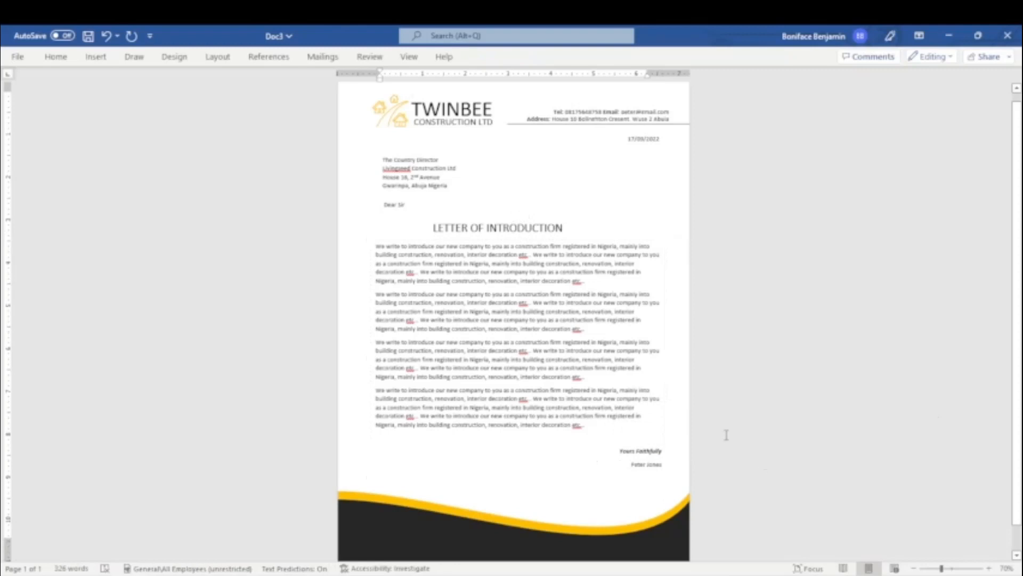
{"action": "scroll", "coordinate": [735, 414], "scroll_direction": "down", "scroll_amount": 1}
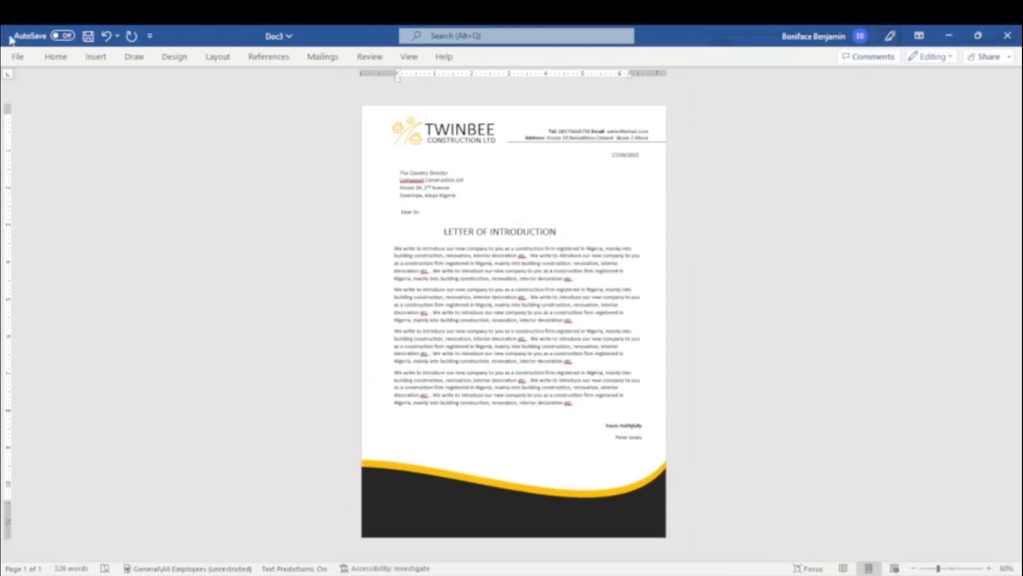
{"action": "key", "text": "alt+f"}
Step: Save the letter to the Desktop as the Word document 'new letterhead'
{"action": "left_click", "coordinate": [41, 228]}
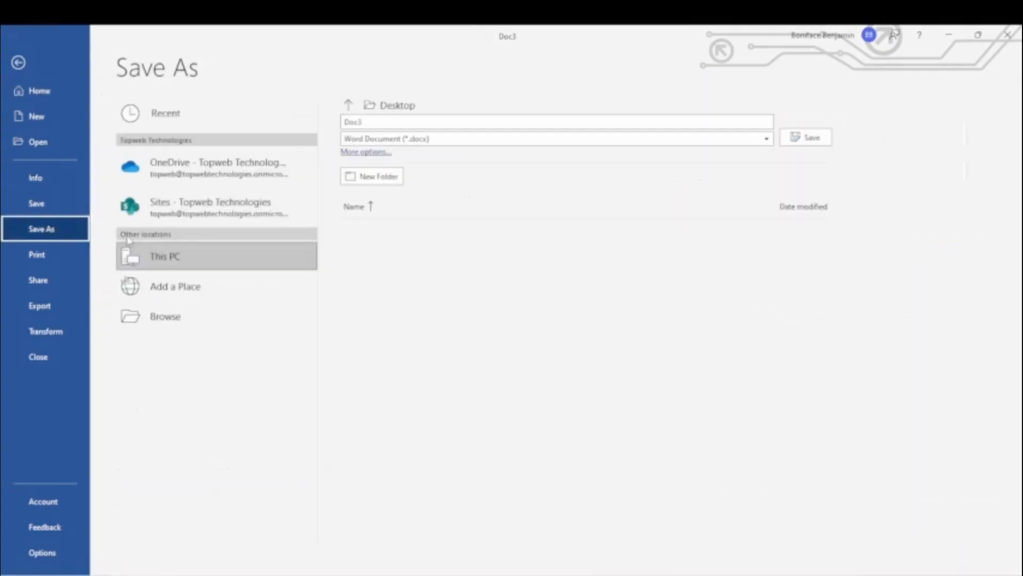
{"action": "left_click", "coordinate": [165, 316]}
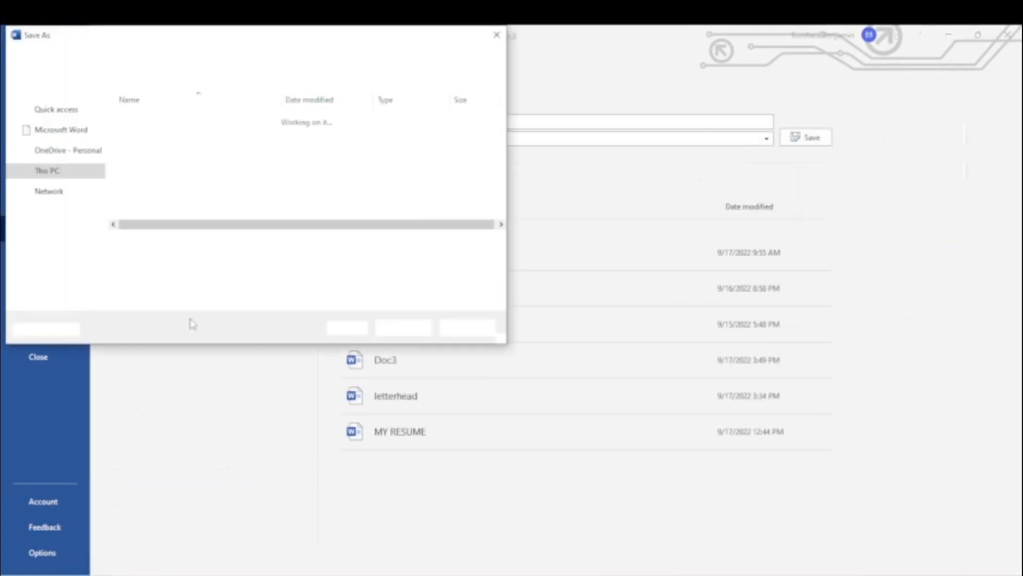
{"action": "type", "text": "new letterhead"}
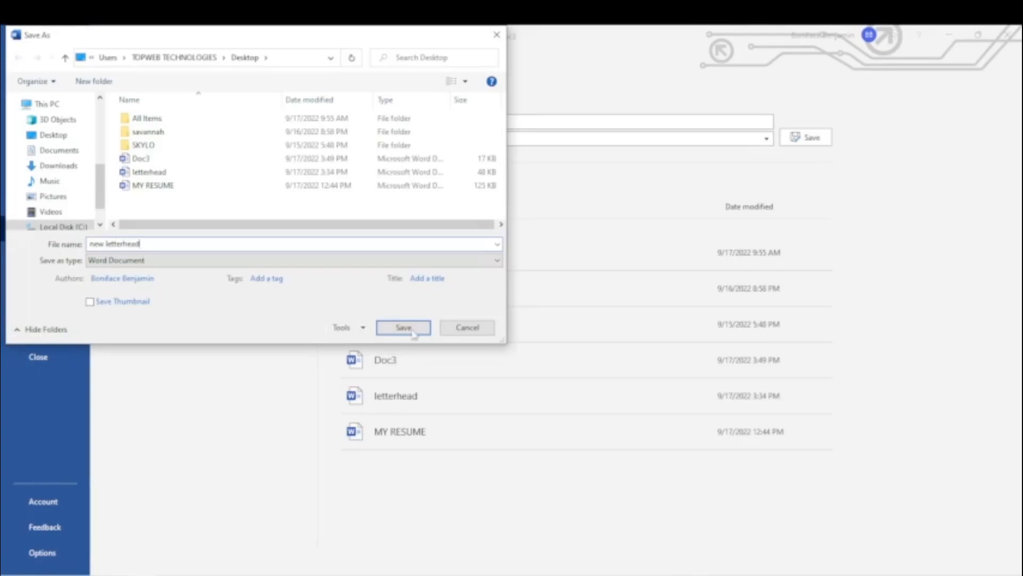
{"action": "left_click", "coordinate": [403, 327]}
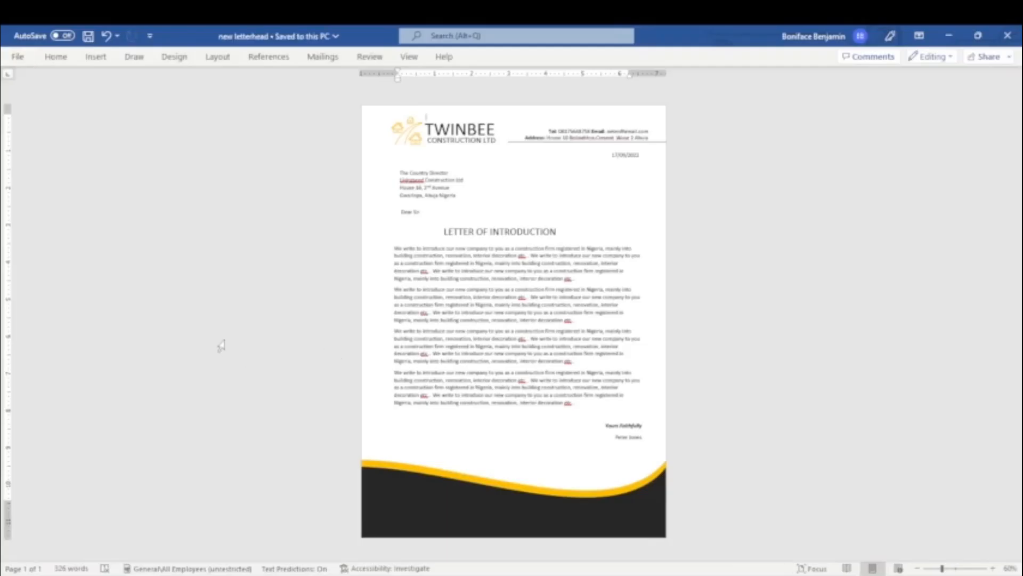
Step: Save the letter again as 'new letterhead' in PDF format
{"action": "left_click", "coordinate": [19, 57]}
{"action": "left_click", "coordinate": [47, 229]}
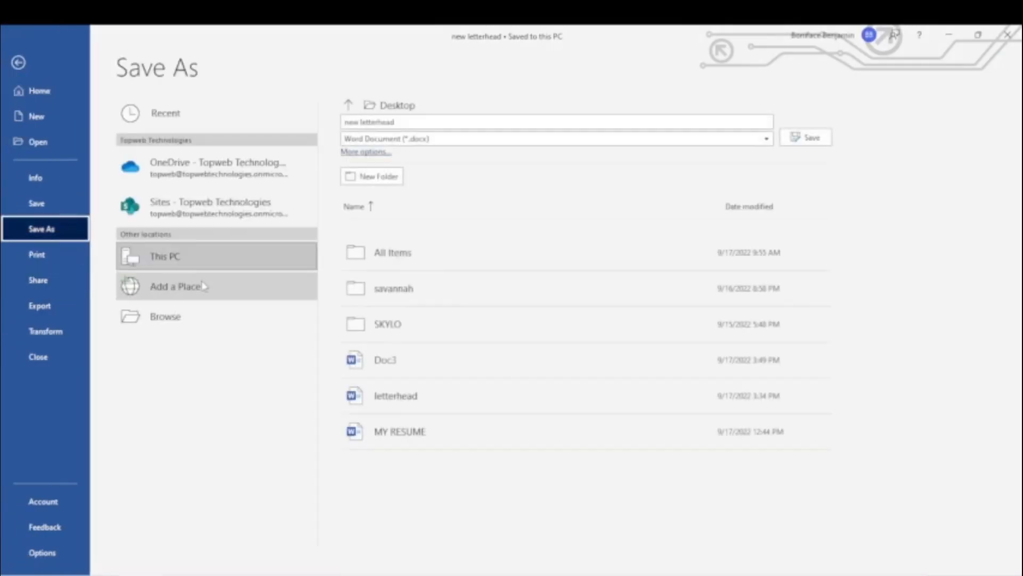
{"action": "left_click", "coordinate": [212, 311]}
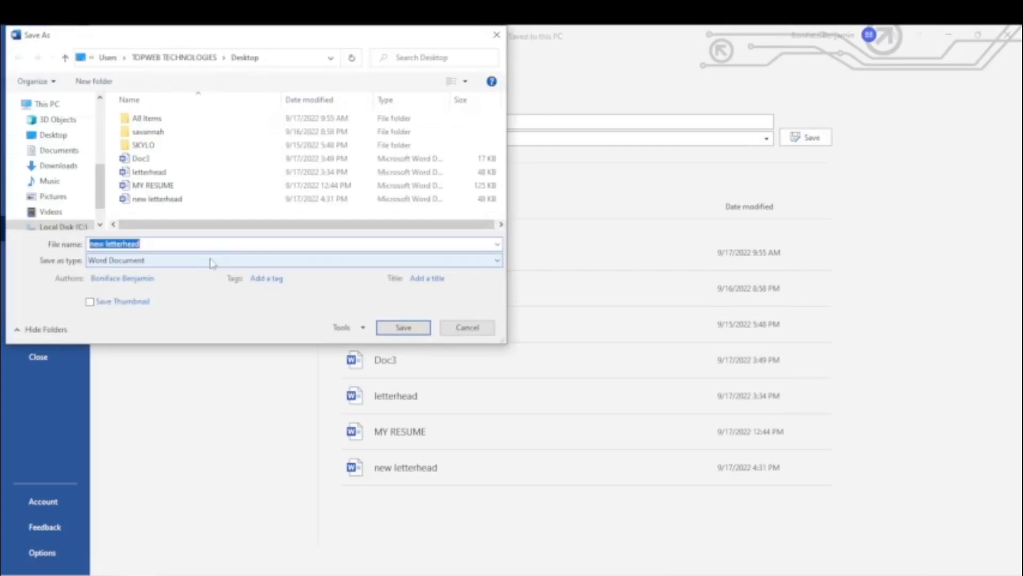
{"action": "left_click", "coordinate": [210, 260]}
{"action": "left_click", "coordinate": [124, 330]}
{"action": "left_click", "coordinate": [398, 360]}
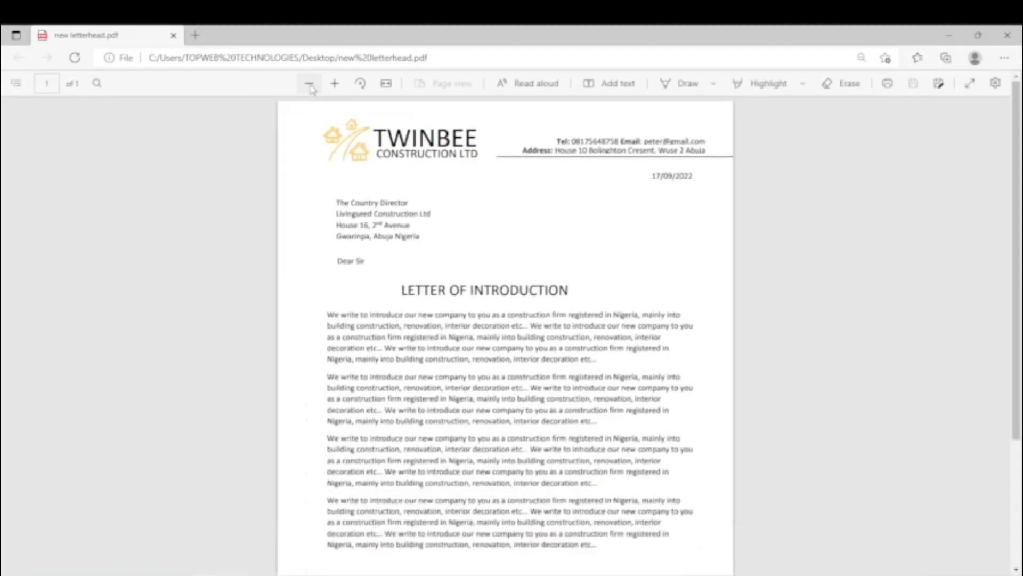
Step: Adjust the Edge PDF zoom until the whole letter page, including the signature and wave footer, fits the window
{"action": "left_click", "coordinate": [309, 83]}
{"action": "left_click", "coordinate": [310, 85]}
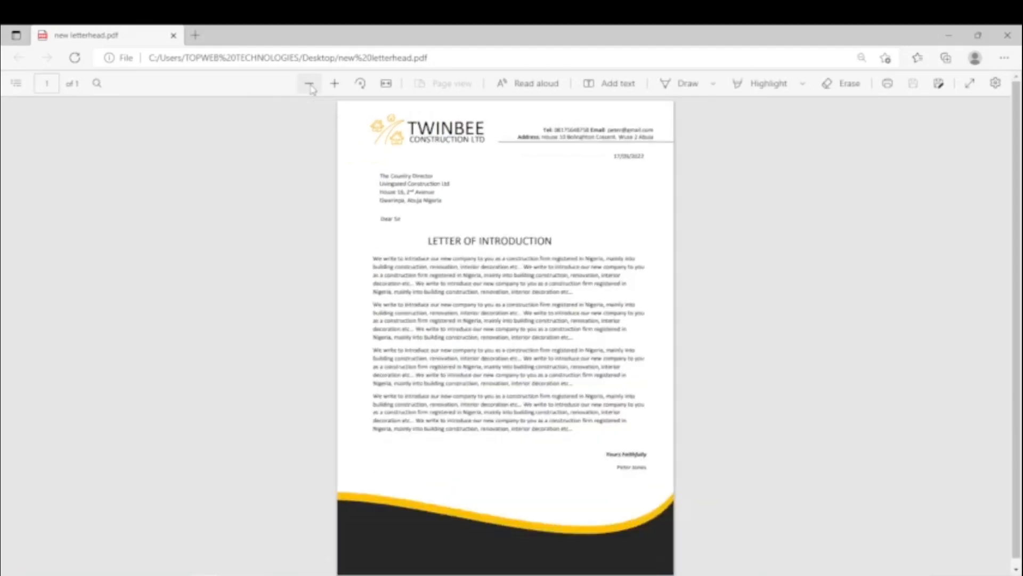
{"action": "left_click", "coordinate": [344, 85]}
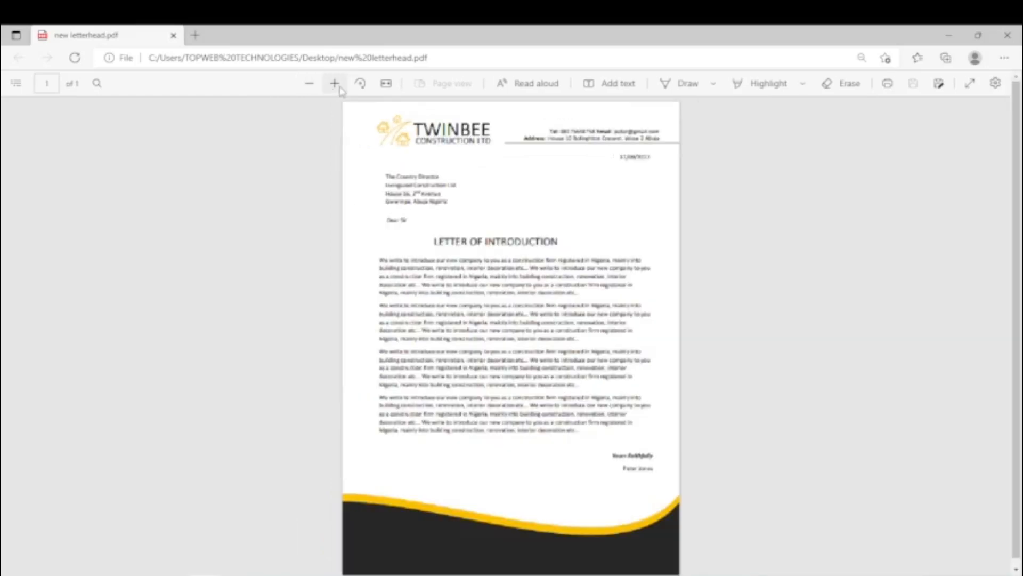
{"action": "left_click", "coordinate": [314, 86]}
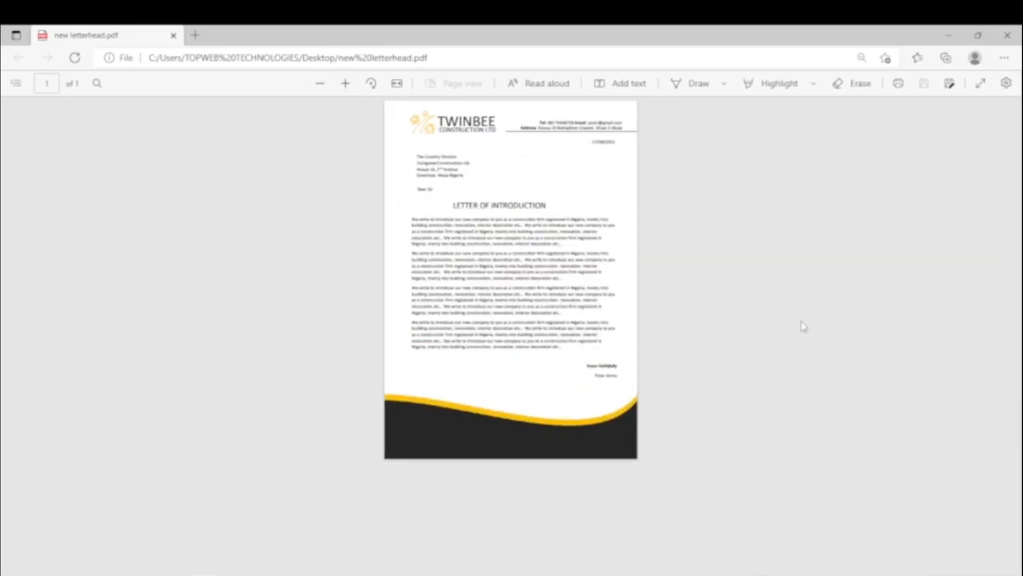